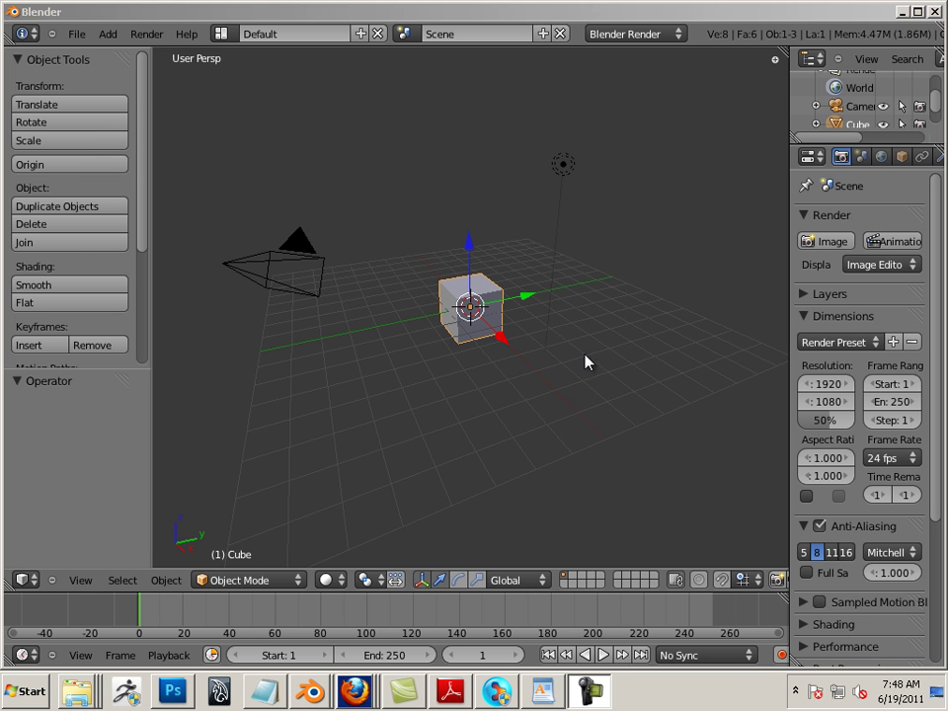
Switch the input keymap preset to Maya in User Preferences and zoom in on the cube.
{"action": "left_click", "coordinate": [399, 317]}
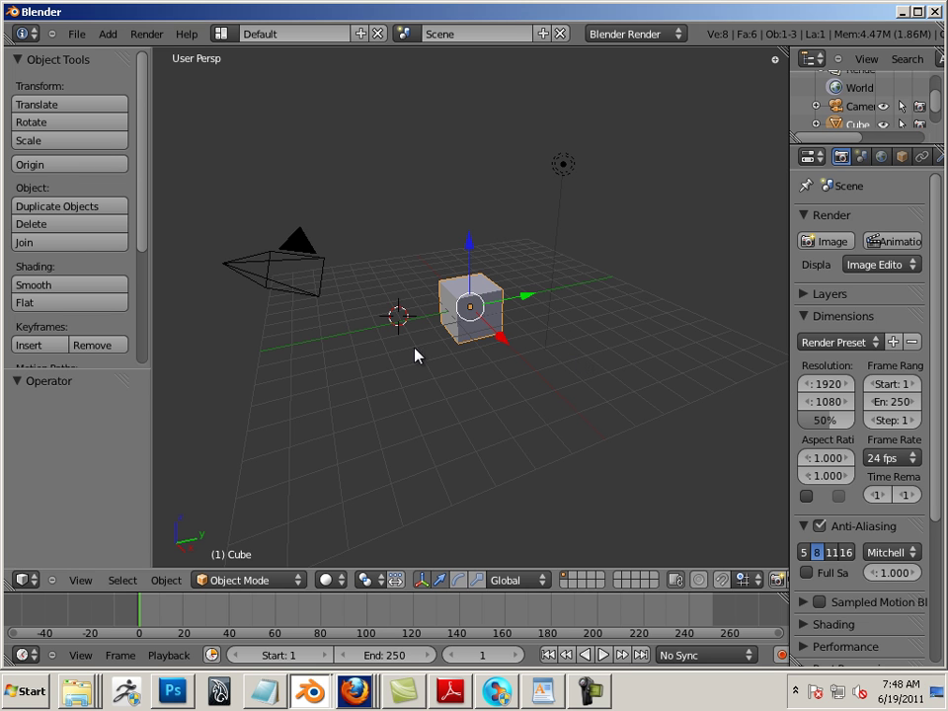
{"action": "left_click", "coordinate": [77, 34]}
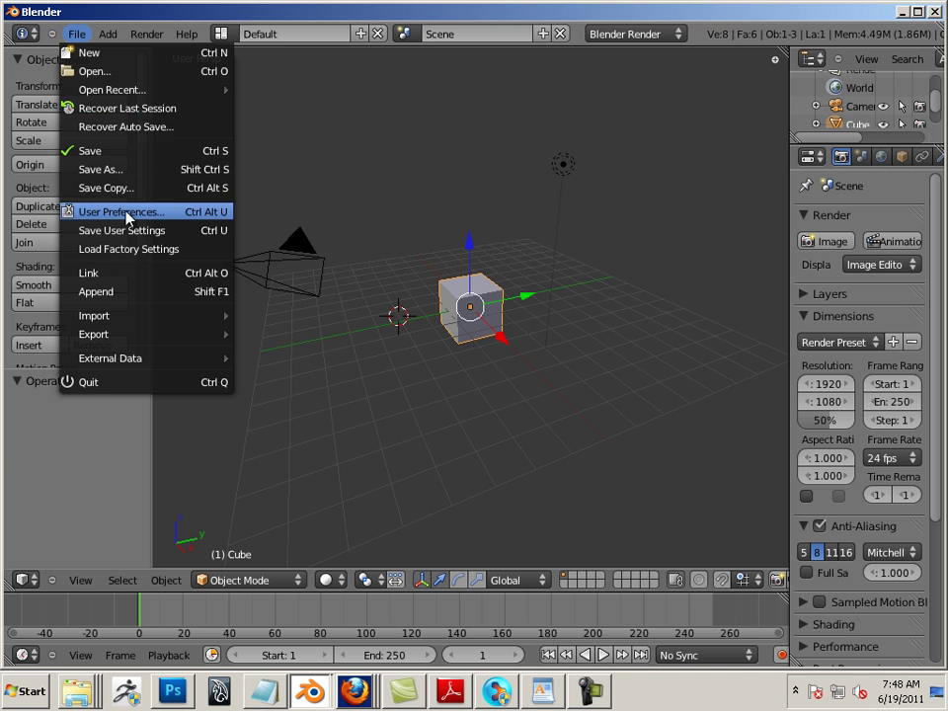
{"action": "left_click", "coordinate": [122, 211]}
{"action": "left_click", "coordinate": [242, 37]}
{"action": "left_click", "coordinate": [255, 71]}
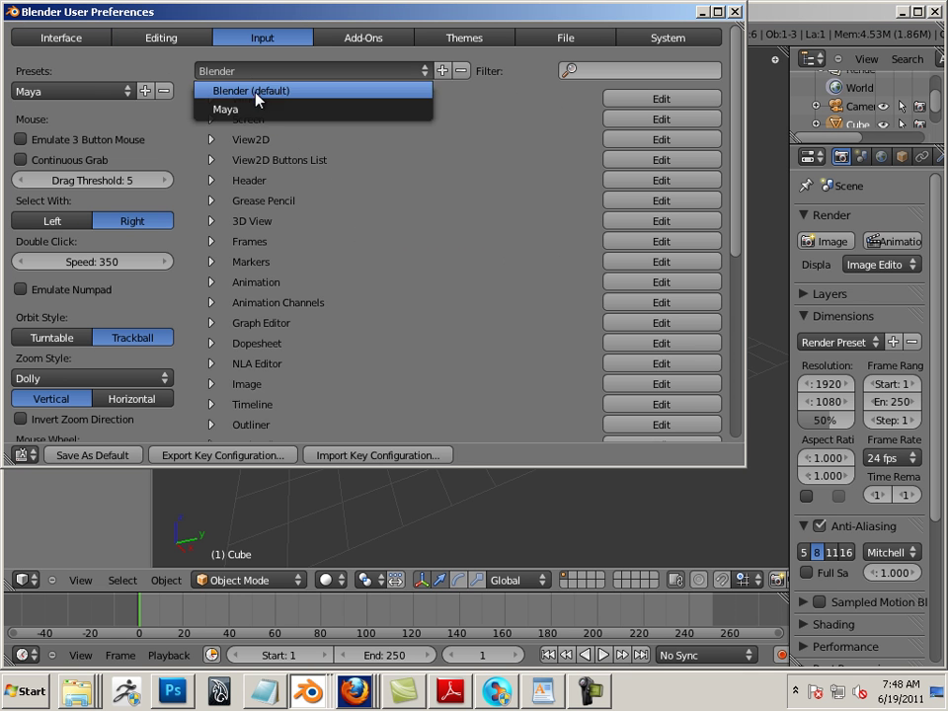
{"action": "left_click", "coordinate": [259, 110]}
{"action": "left_click", "coordinate": [735, 12]}
{"action": "left_click_drag", "start_coordinate": [728, 66], "coordinate": [438, 313], "text": "alt"}
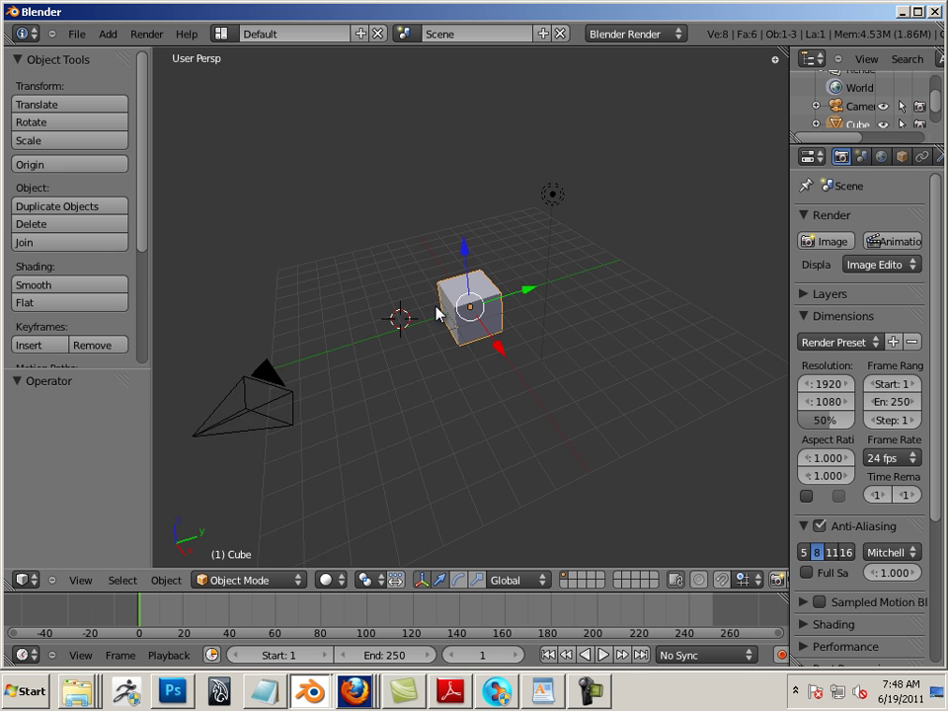
{"action": "right_click_drag", "start_coordinate": [438, 314], "coordinate": [751, 428], "text": "alt"}
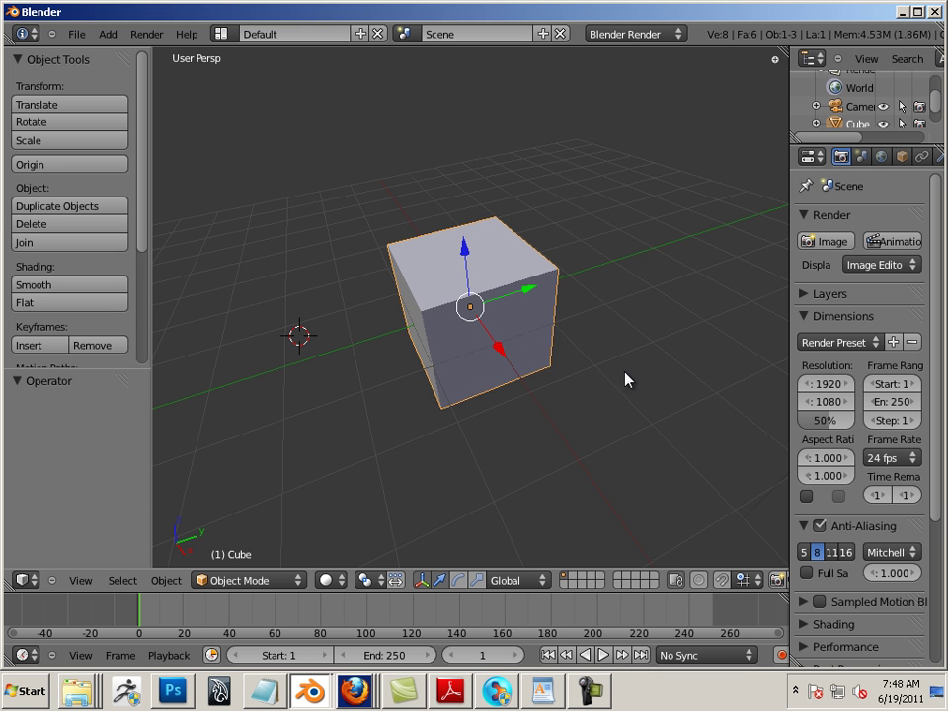
Delete the default cube and add a plane mesh to the scene.
{"action": "key", "text": "x"}
{"action": "left_click", "coordinate": [568, 373]}
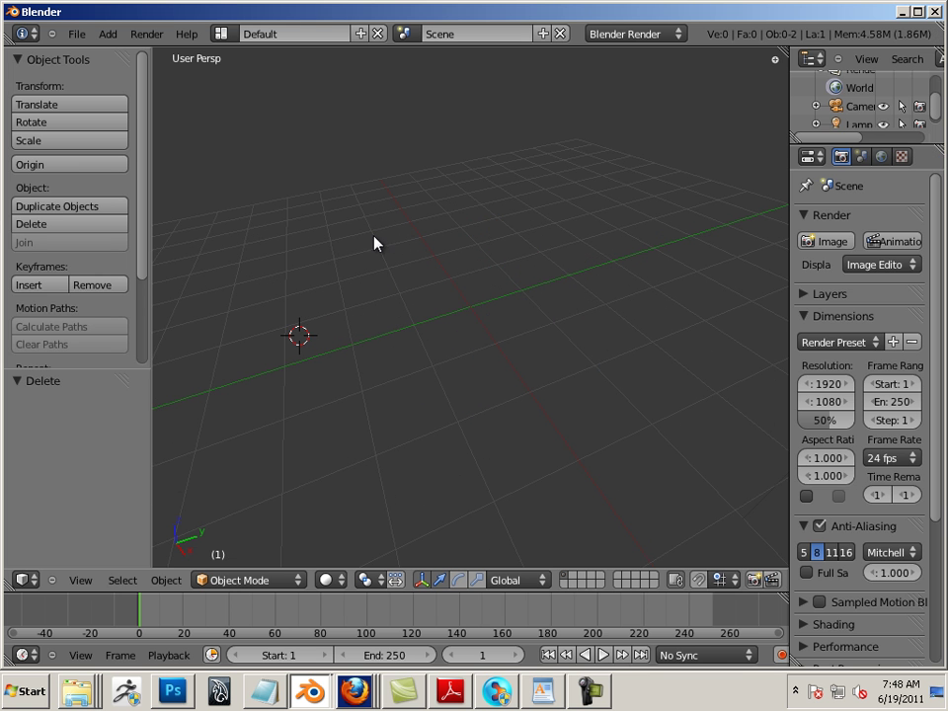
{"action": "left_click", "coordinate": [108, 34]}
{"action": "mouse_move", "coordinate": [123, 54]}
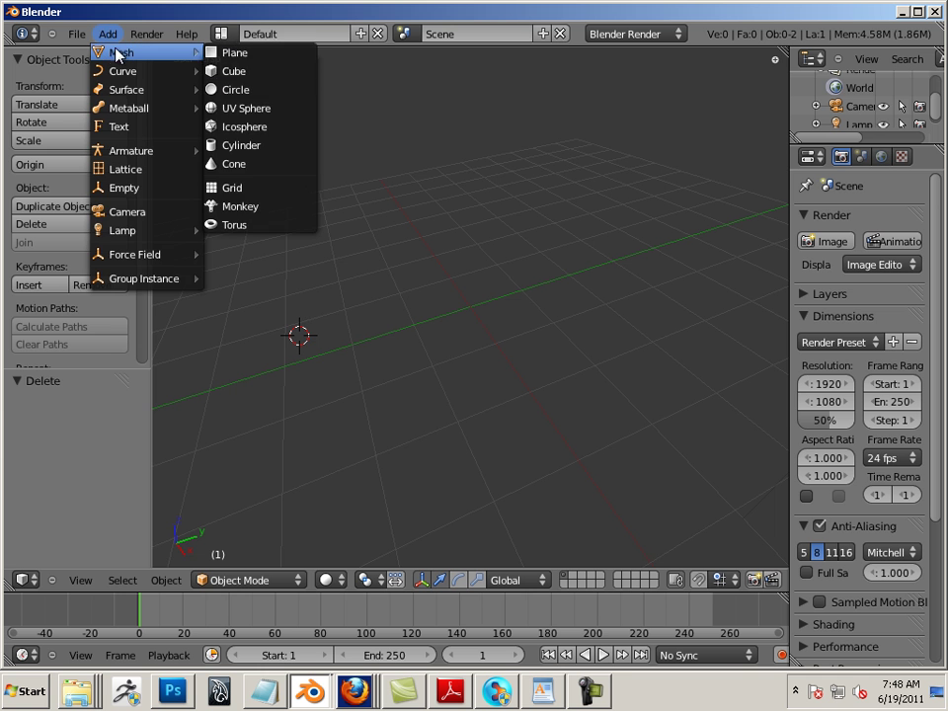
{"action": "left_click", "coordinate": [247, 55]}
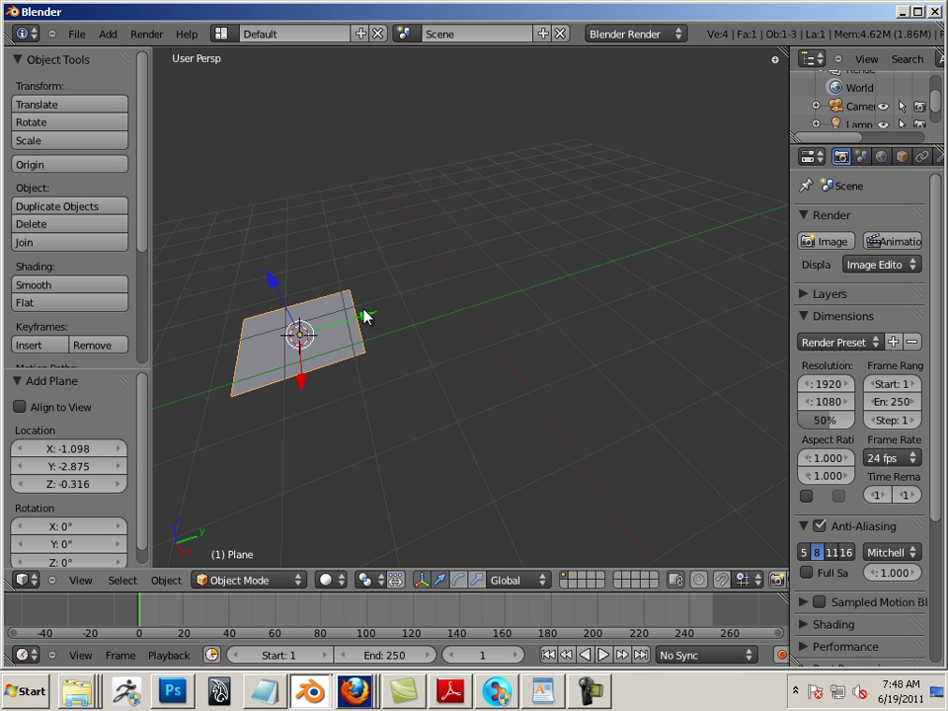
Move the plane along X, raise it to Z 0.606, and enter Edit Mode.
{"action": "key", "text": "g"}
{"action": "left_click", "coordinate": [495, 312]}
{"action": "key", "text": "g"}
{"action": "key", "text": "x"}
{"action": "left_click", "coordinate": [493, 337]}
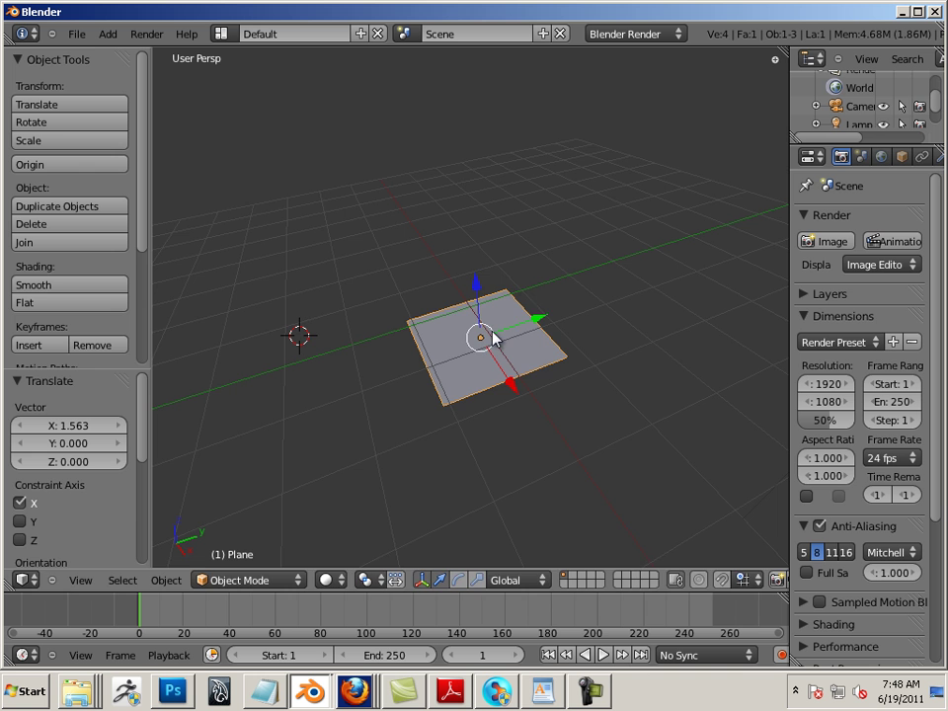
{"action": "key", "text": "g"}
{"action": "key", "text": "z"}
{"action": "left_click", "coordinate": [484, 268]}
{"action": "scroll", "coordinate": [593, 296], "scroll_direction": "up", "scroll_amount": 2}
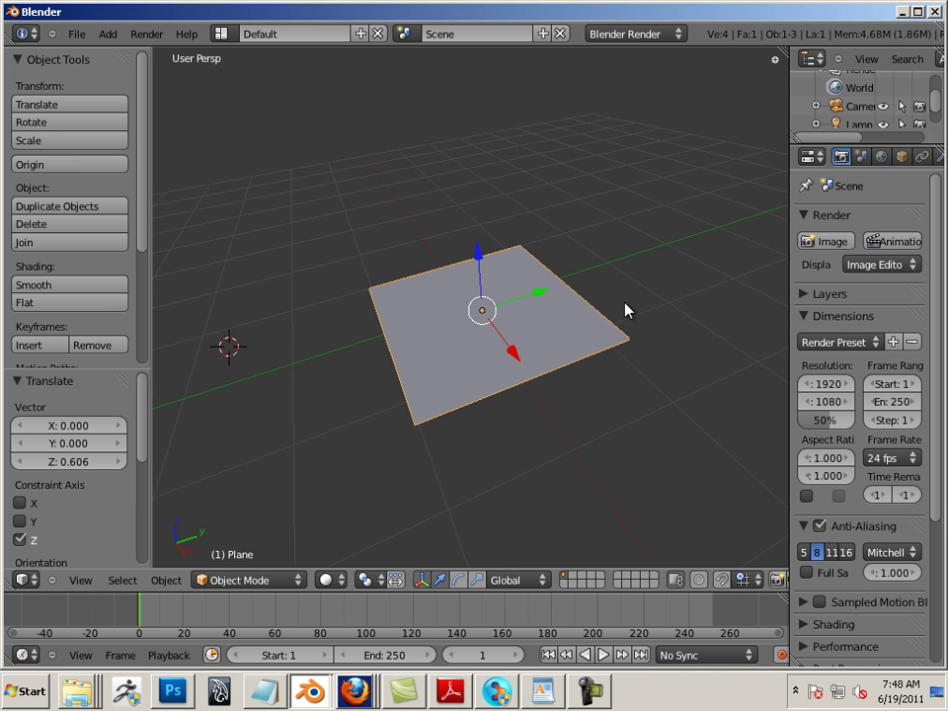
{"action": "key", "text": "Tab"}
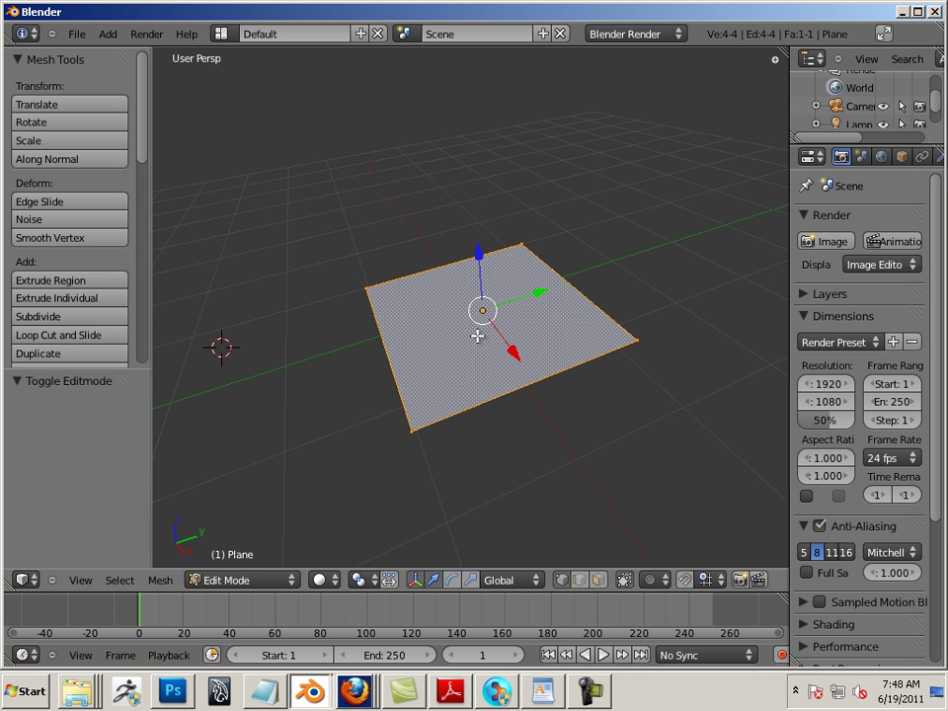
Add two loop cuts slid toward the plane's edges, nudging one loop along X.
{"action": "key", "text": "ctrl+r"}
{"action": "left_click", "coordinate": [561, 366]}
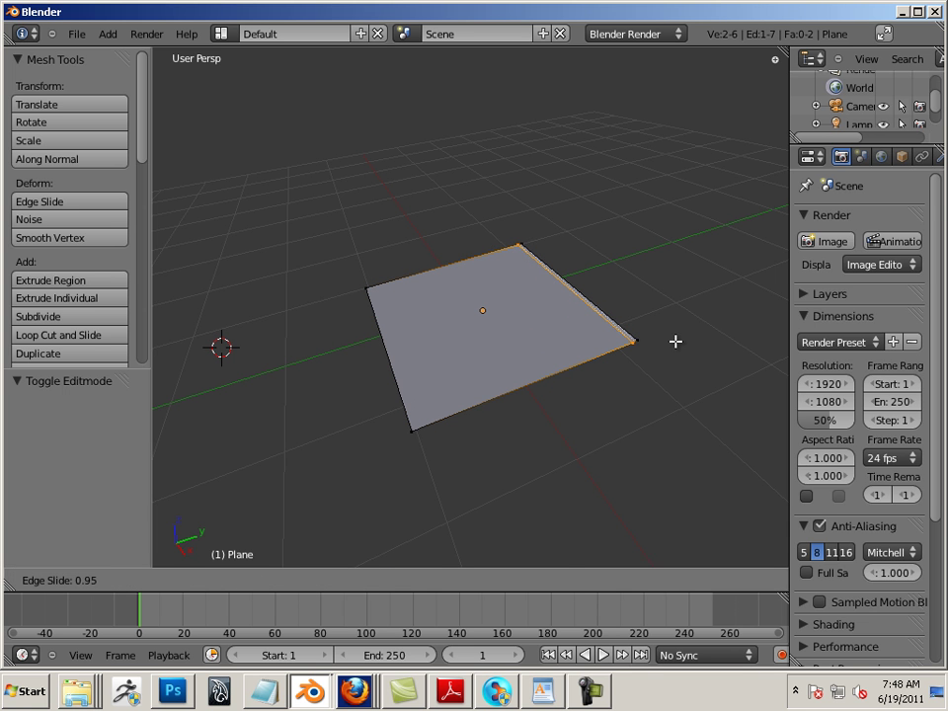
{"action": "left_click", "coordinate": [676, 340]}
{"action": "key", "text": "ctrl+r"}
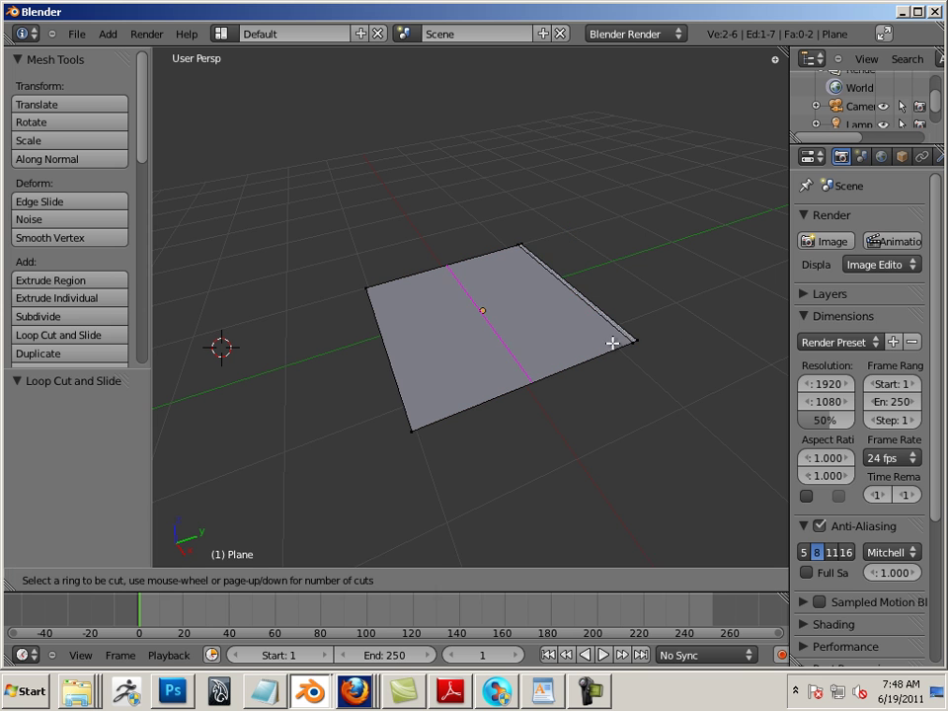
{"action": "left_click", "coordinate": [618, 336]}
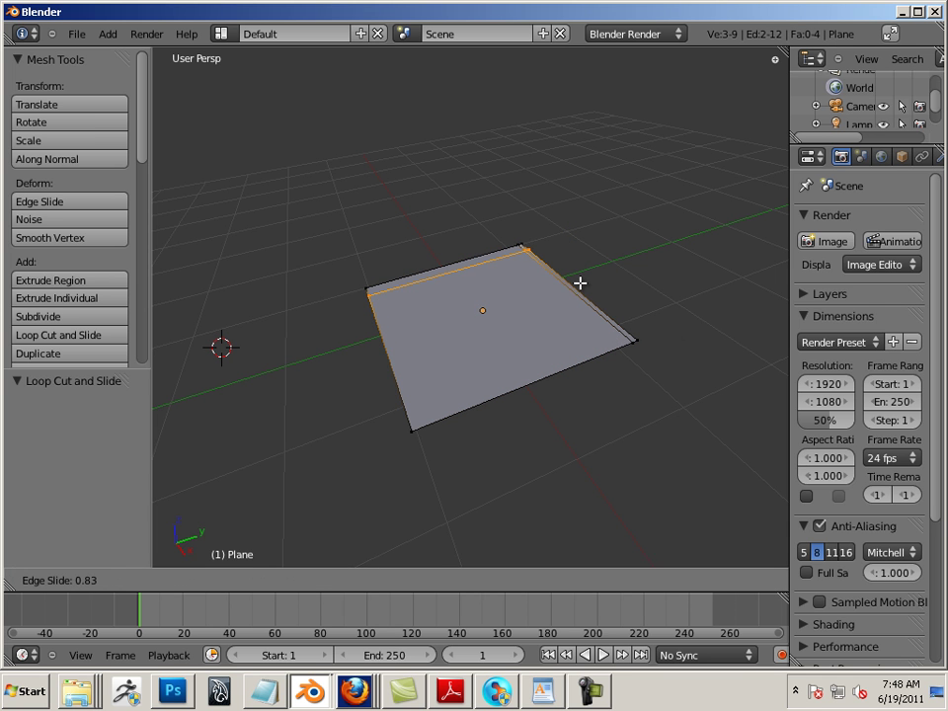
{"action": "left_click", "coordinate": [374, 297]}
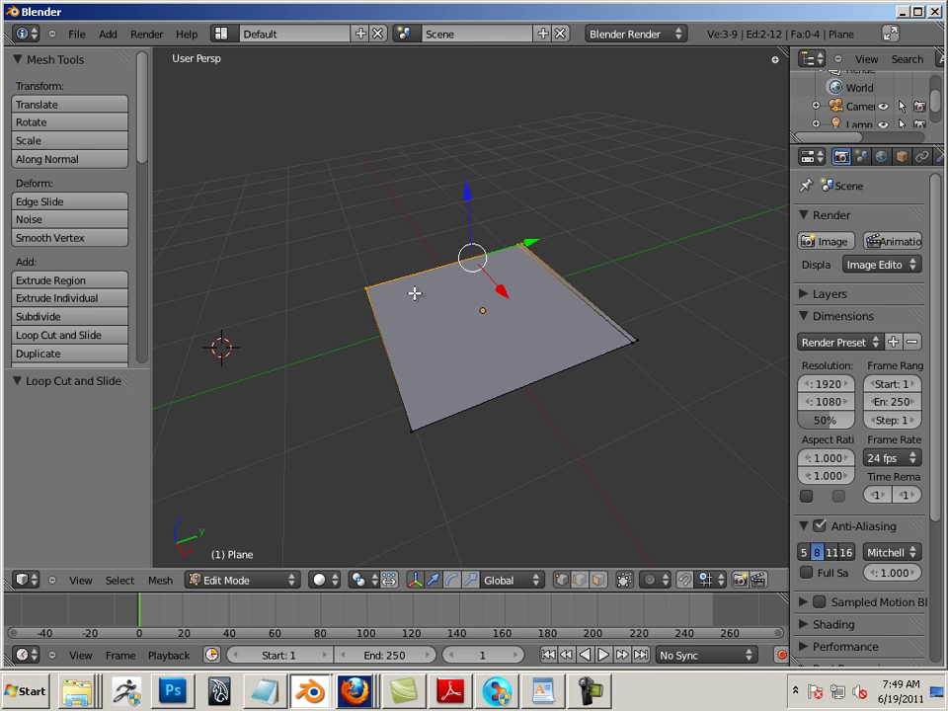
{"action": "left_click_drag", "start_coordinate": [494, 288], "coordinate": [504, 283]}
{"action": "middle_click_drag", "start_coordinate": [478, 292], "coordinate": [450, 430]}
{"action": "left_click_drag", "start_coordinate": [507, 274], "coordinate": [503, 274]}
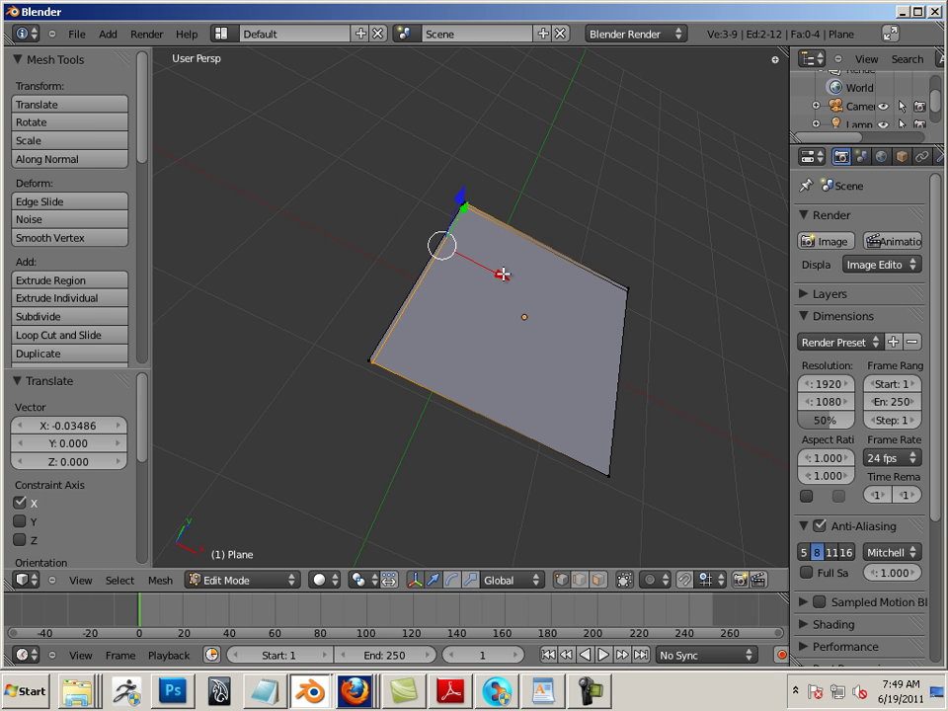
Add two more loop cuts slid just inside the opposite borders of the plane.
{"action": "key", "text": "ctrl+r"}
{"action": "left_click", "coordinate": [432, 293]}
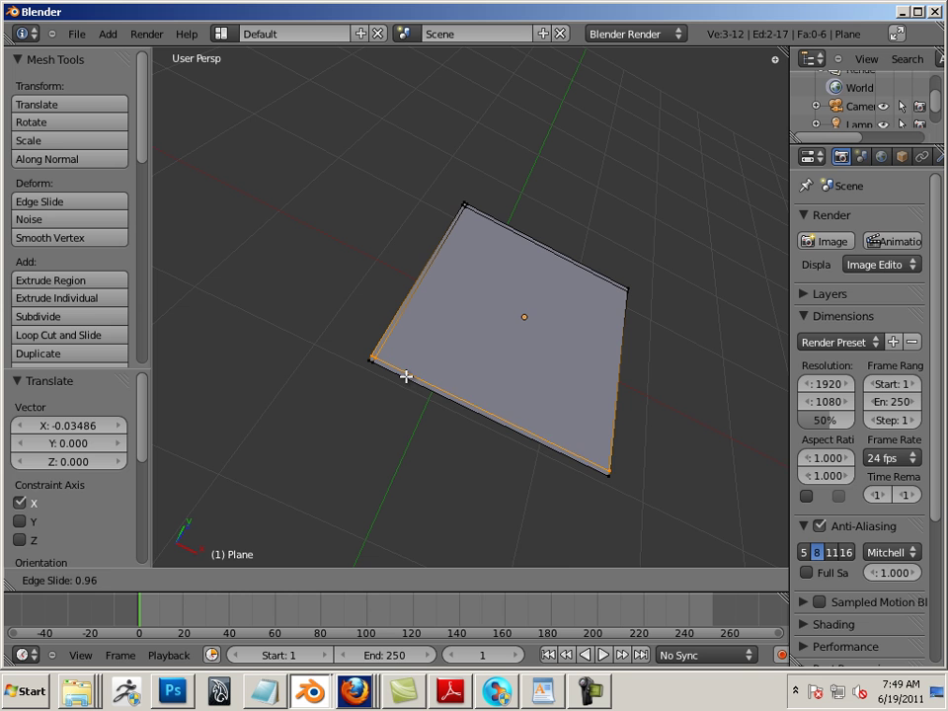
{"action": "left_click", "coordinate": [404, 378]}
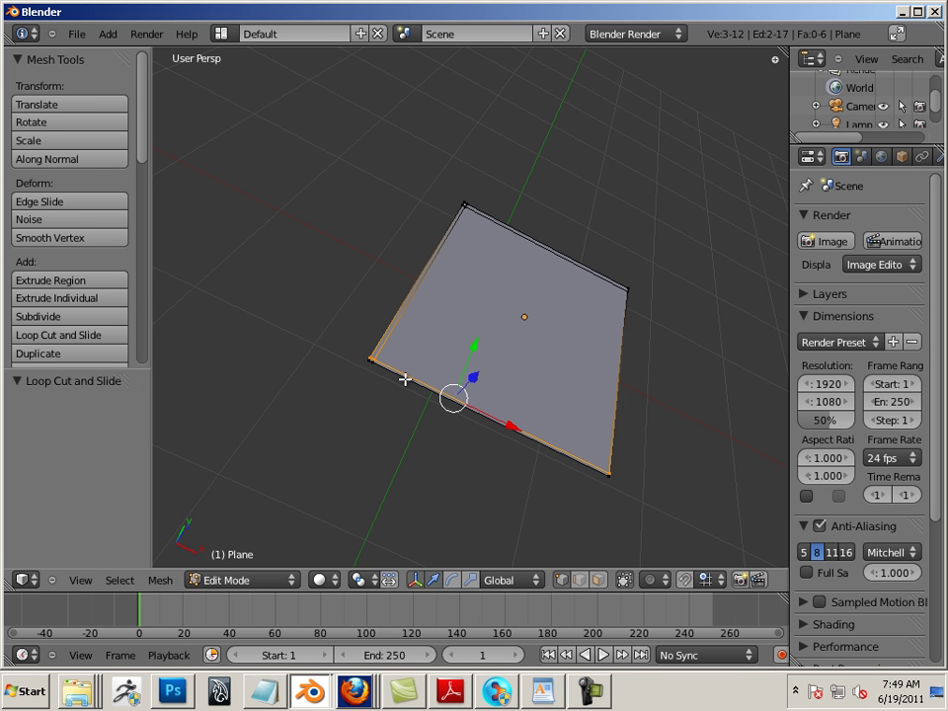
{"action": "key", "text": "ctrl+r"}
{"action": "left_click", "coordinate": [506, 396]}
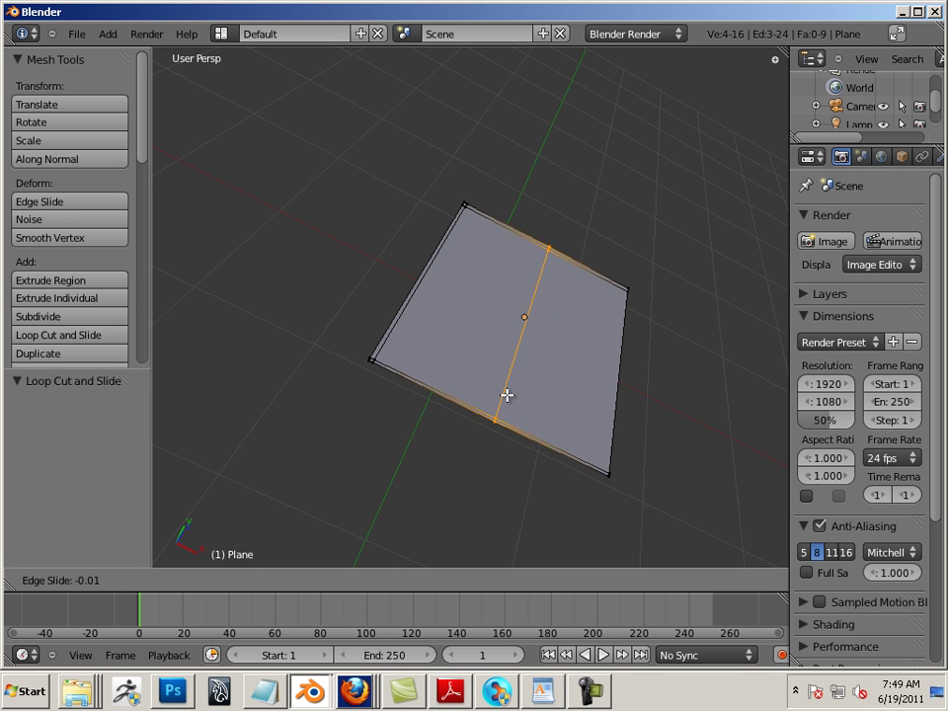
{"action": "left_click", "coordinate": [605, 421]}
{"action": "middle_click_drag", "start_coordinate": [582, 432], "coordinate": [486, 409]}
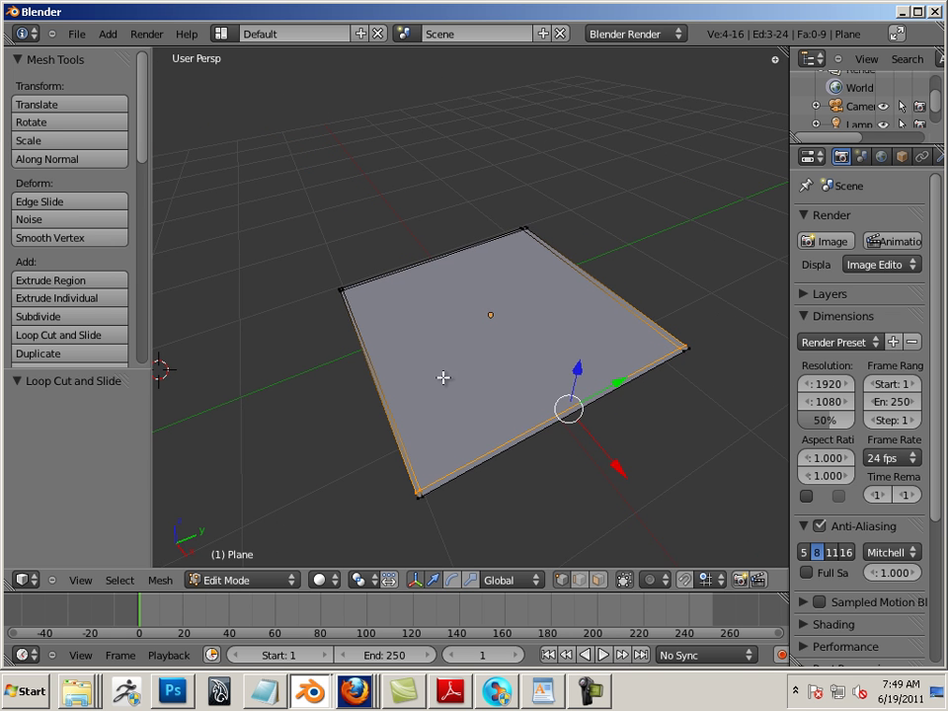
Cut three evenly spaced edge loops across the plane.
{"action": "middle_click_drag", "start_coordinate": [592, 482], "coordinate": [535, 500]}
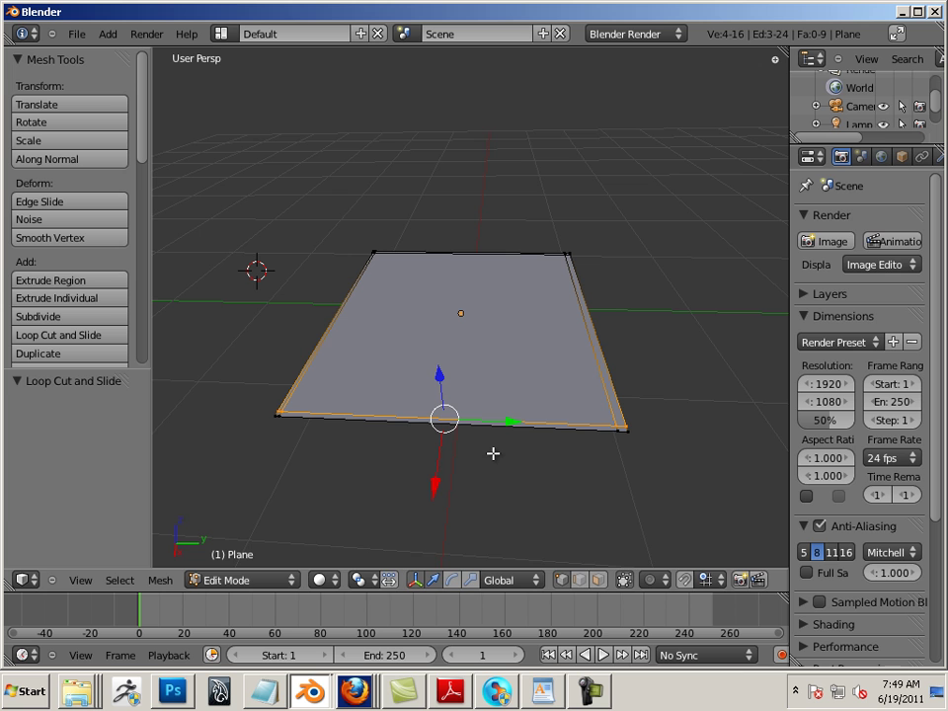
{"action": "key", "text": "ctrl+r"}
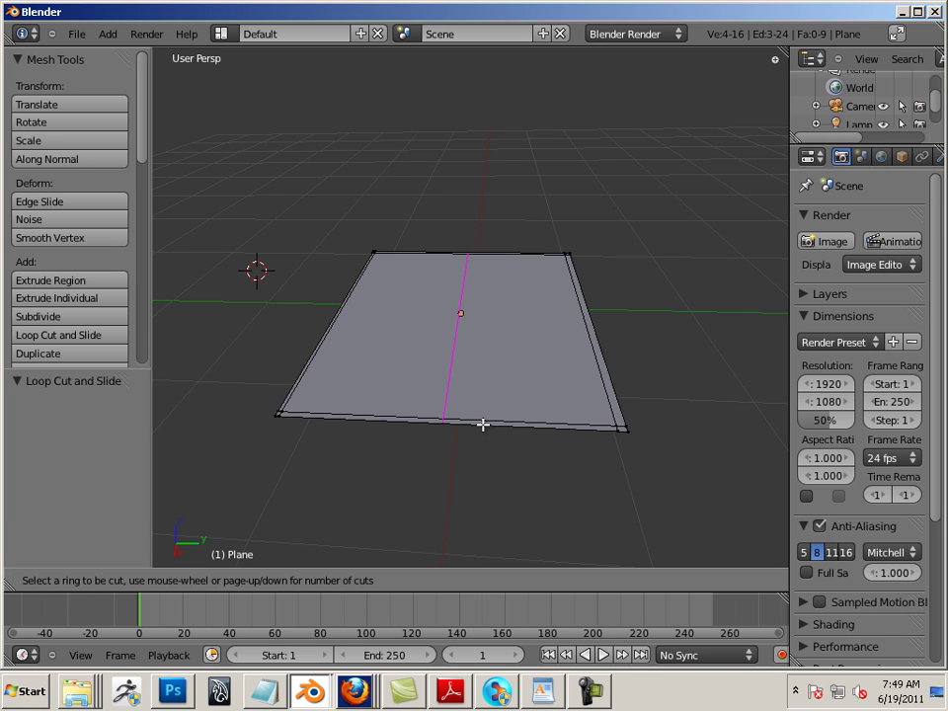
{"action": "scroll", "coordinate": [483, 425], "scroll_direction": "up", "scroll_amount": 2}
{"action": "left_click", "coordinate": [483, 425]}
{"action": "right_click", "coordinate": [483, 425]}
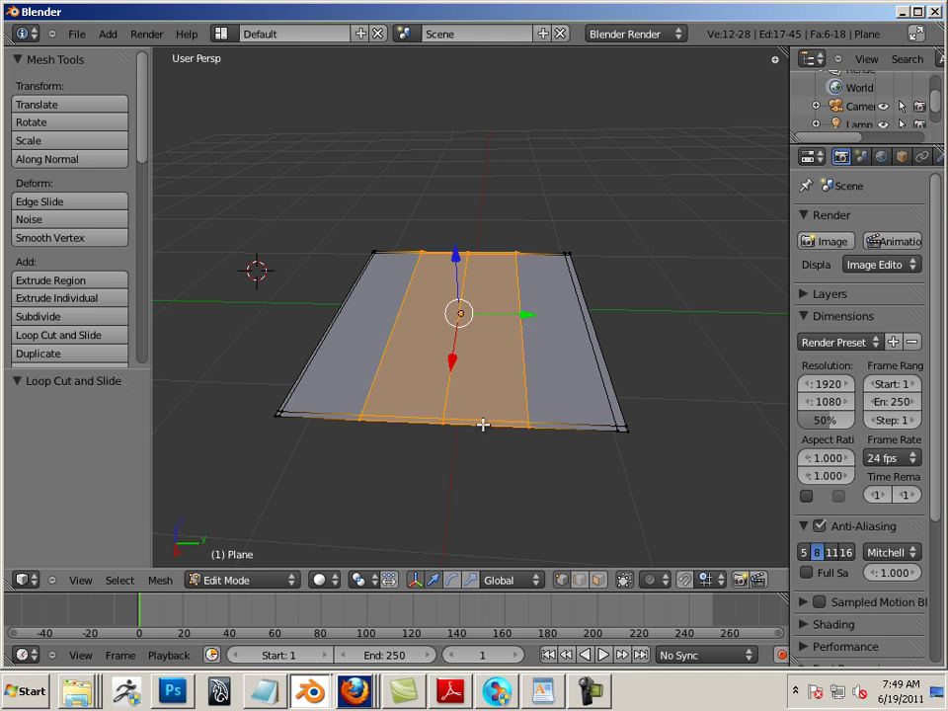
Cut three evenly spaced crosswise loops and widen the properties area.
{"action": "middle_click_drag", "start_coordinate": [349, 436], "coordinate": [569, 389]}
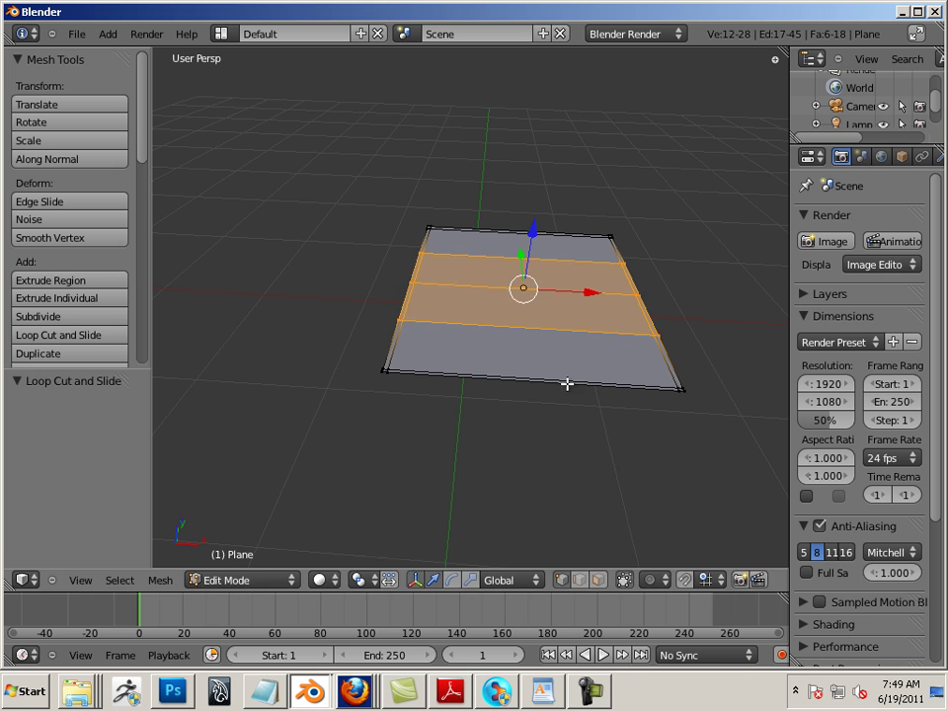
{"action": "key", "text": "a"}
{"action": "key", "text": "ctrl+r"}
{"action": "scroll", "coordinate": [564, 365], "scroll_direction": "up", "scroll_amount": 2}
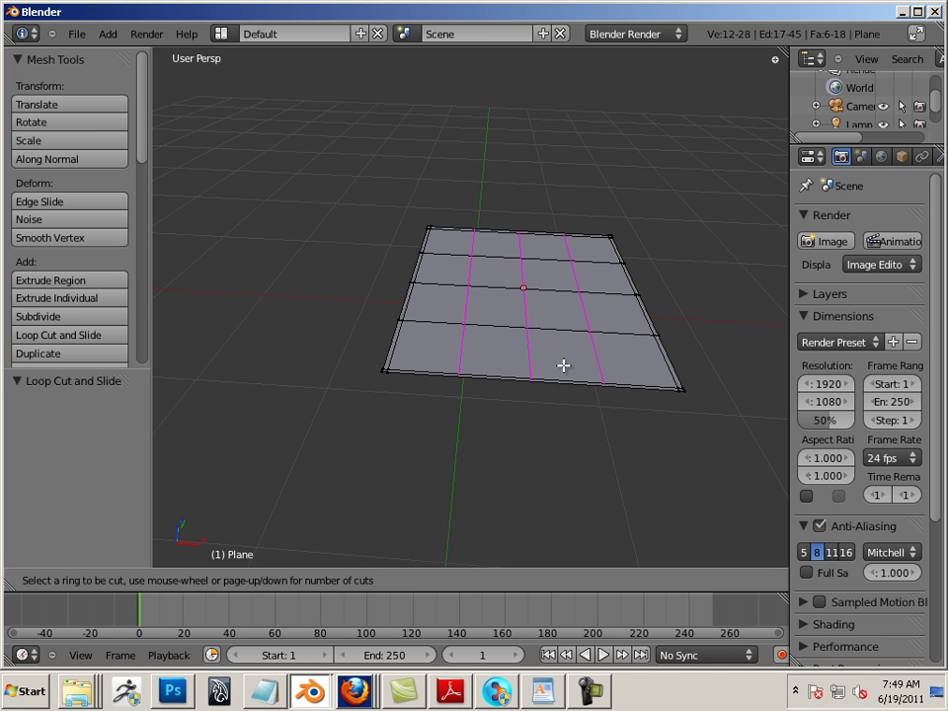
{"action": "left_click", "coordinate": [564, 365]}
{"action": "right_click", "coordinate": [564, 364]}
{"action": "middle_click_drag", "start_coordinate": [572, 441], "coordinate": [462, 517]}
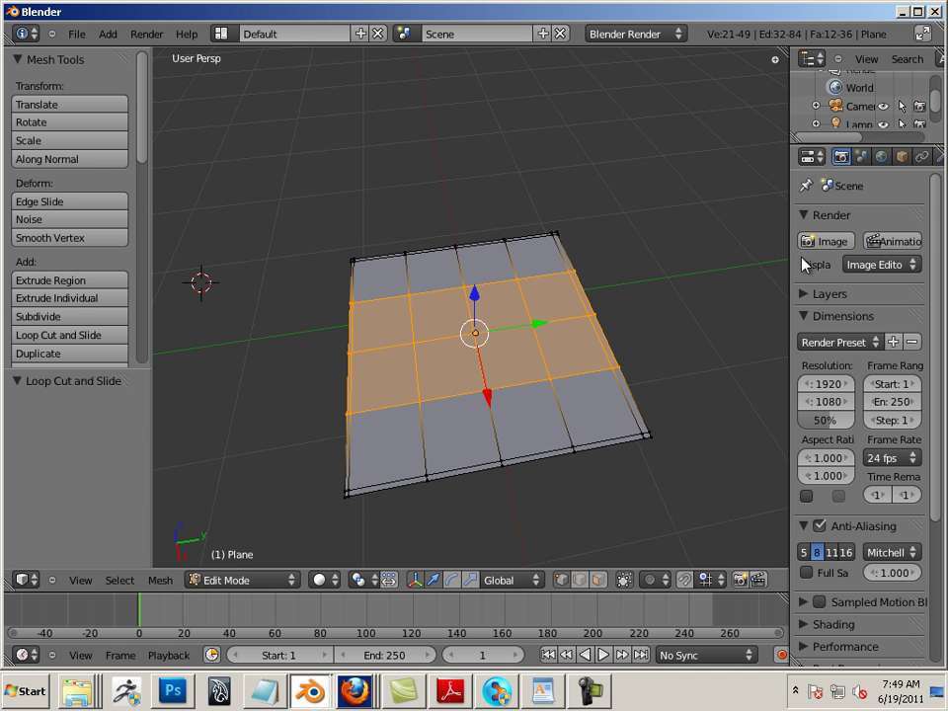
{"action": "left_click_drag", "start_coordinate": [787, 239], "coordinate": [629, 237]}
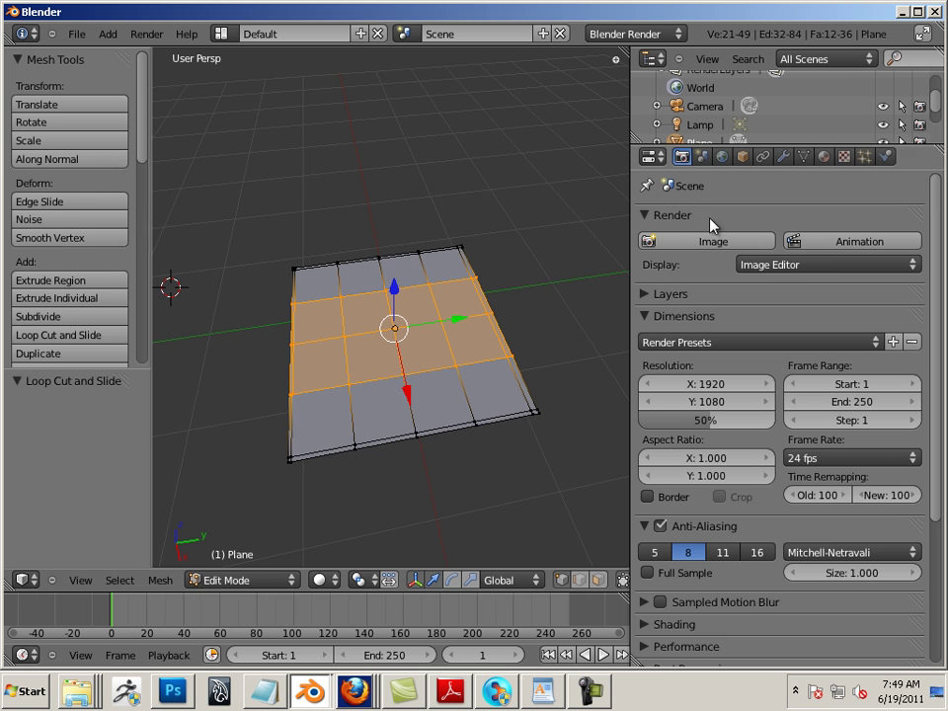
Return to Object Mode and add a Multiresolution modifier to the plane.
{"action": "key", "text": "Tab"}
{"action": "left_click", "coordinate": [783, 157]}
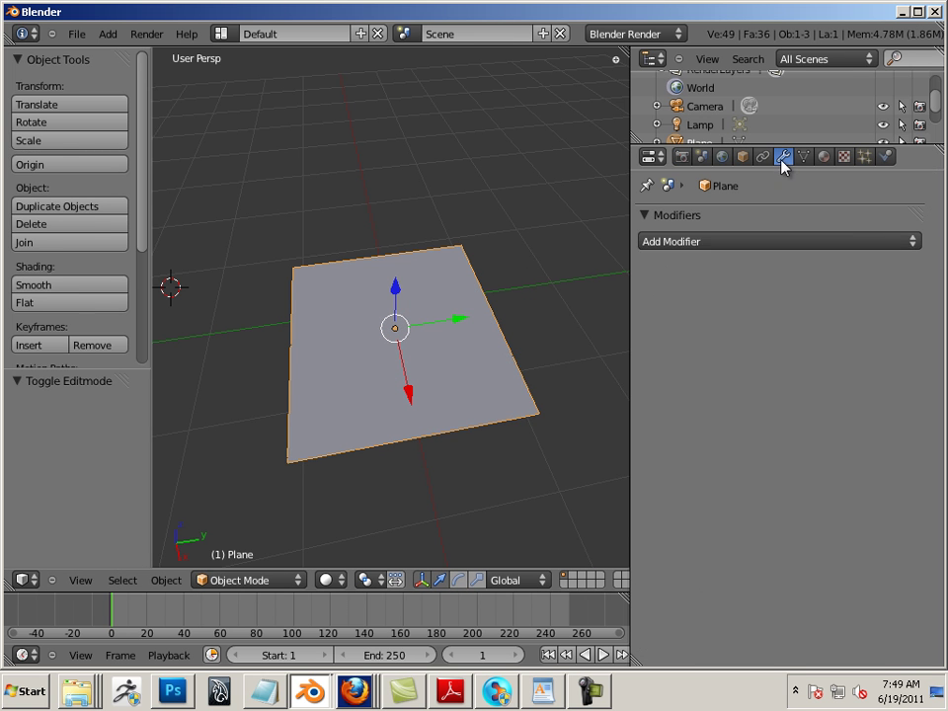
{"action": "left_click", "coordinate": [755, 243]}
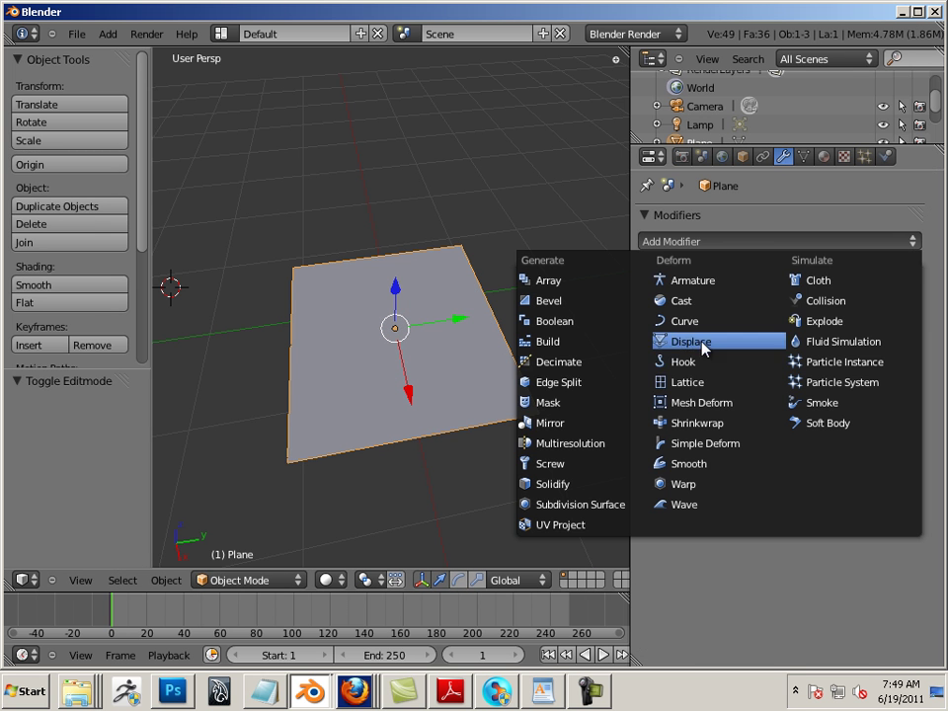
{"action": "left_click", "coordinate": [606, 441]}
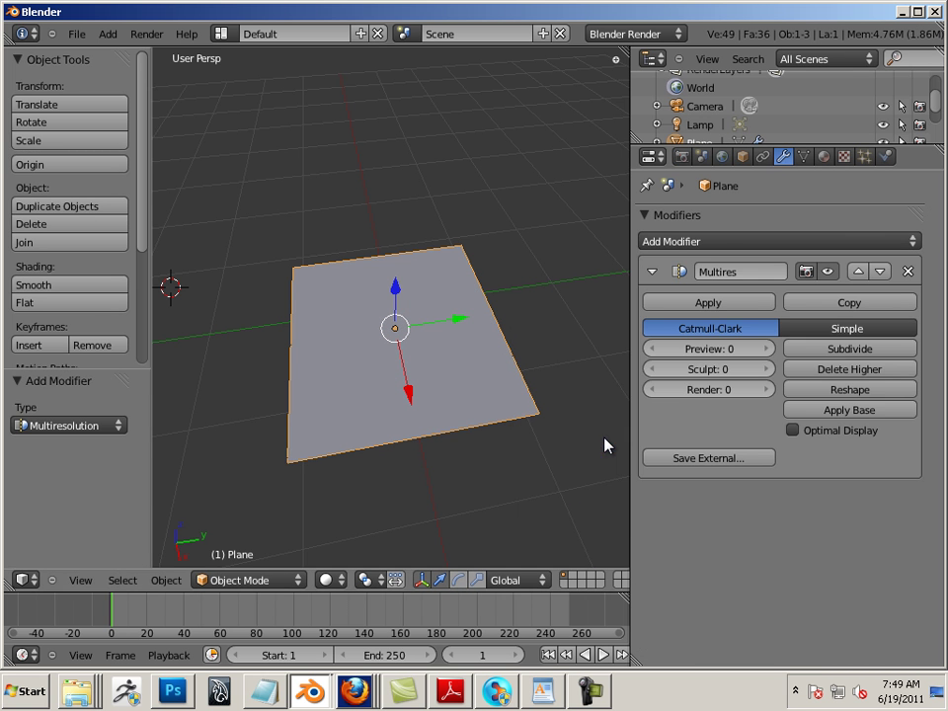
Subdivide the Multires modifier to level 6 for preview, sculpt and render.
{"action": "left_click", "coordinate": [831, 351]}
{"action": "left_click", "coordinate": [831, 351]}
{"action": "left_click", "coordinate": [831, 351]}
{"action": "left_click", "coordinate": [830, 351]}
{"action": "left_click", "coordinate": [830, 350]}
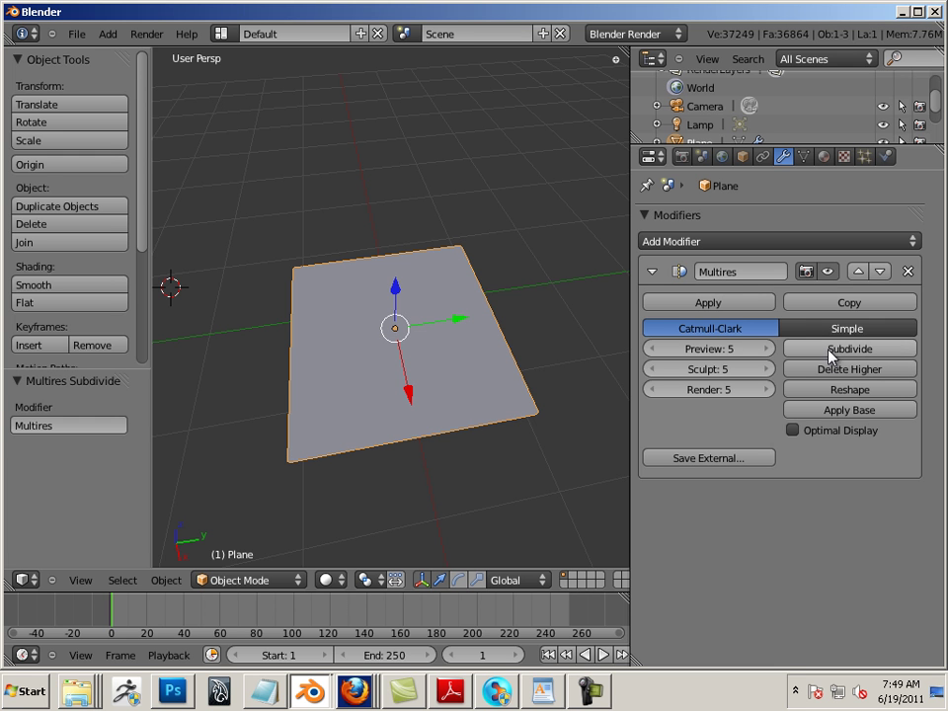
{"action": "left_click", "coordinate": [825, 351]}
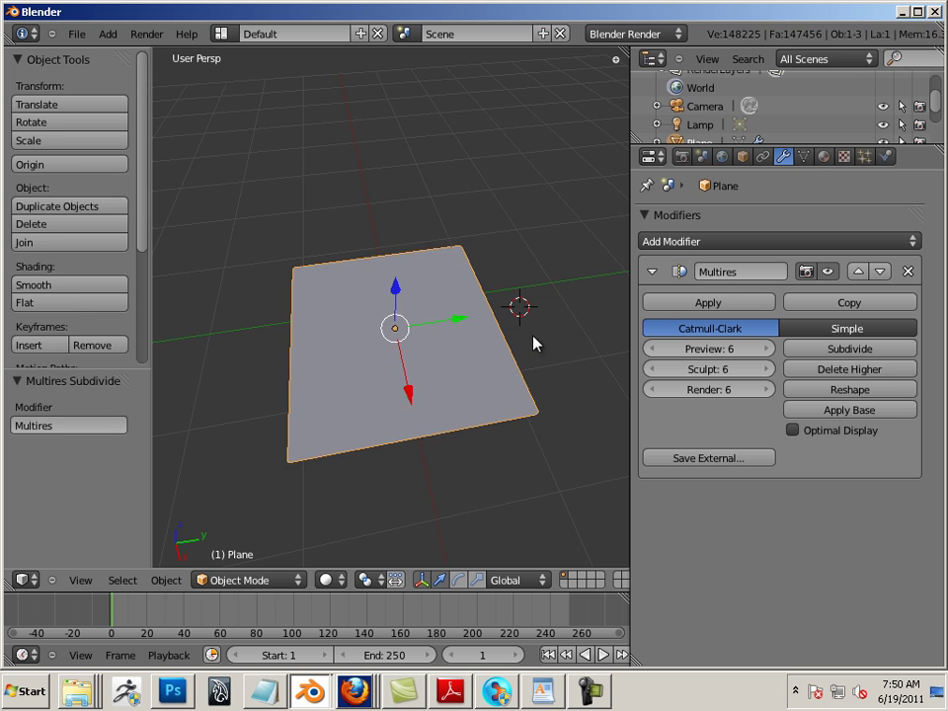
Select the entire plane mesh in Edit Mode and unwrap it with the Angle Based method.
{"action": "key", "text": "Tab"}
{"action": "key", "text": "a"}
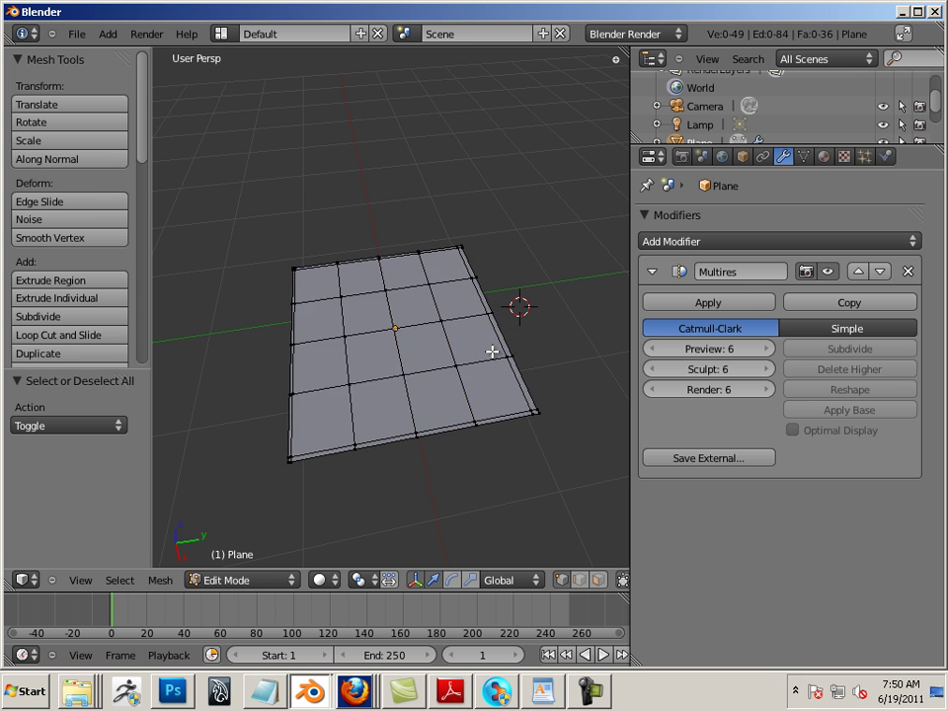
{"action": "key", "text": "a"}
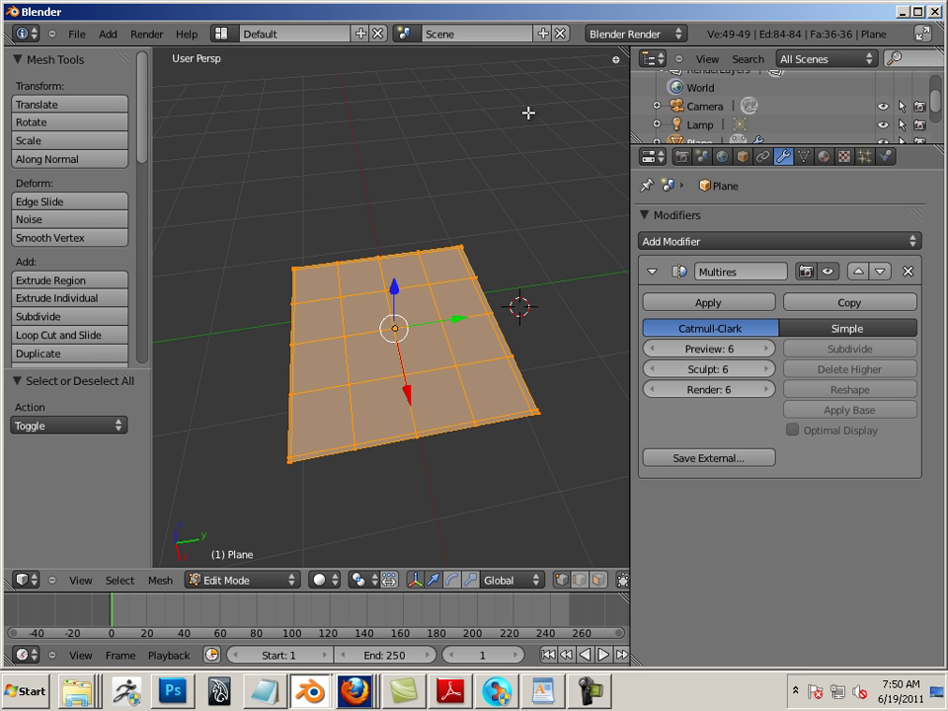
{"action": "key", "text": "u"}
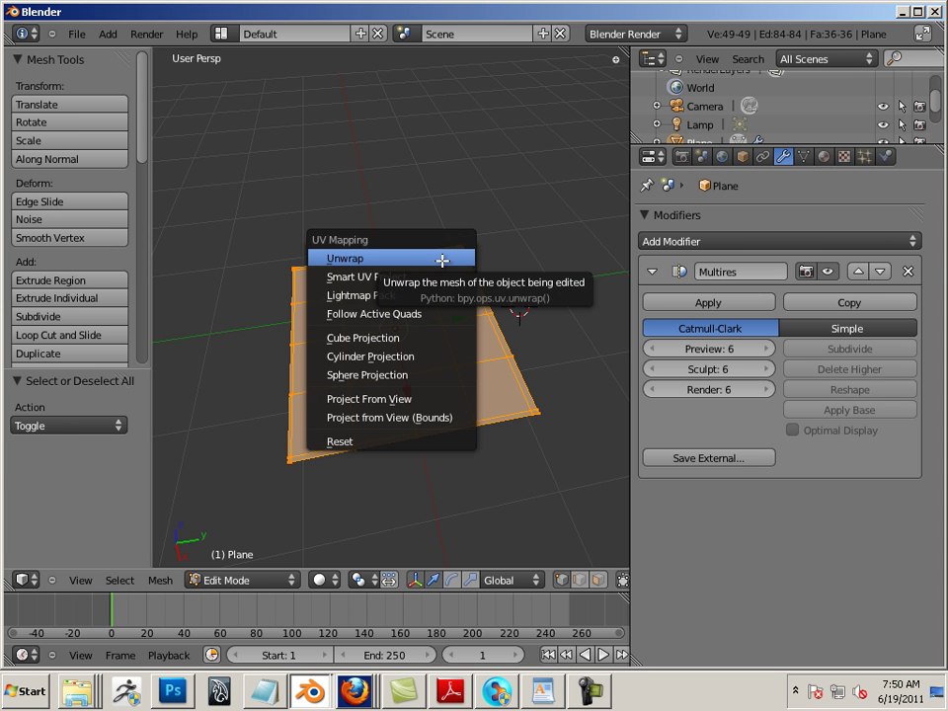
{"action": "left_click", "coordinate": [442, 259]}
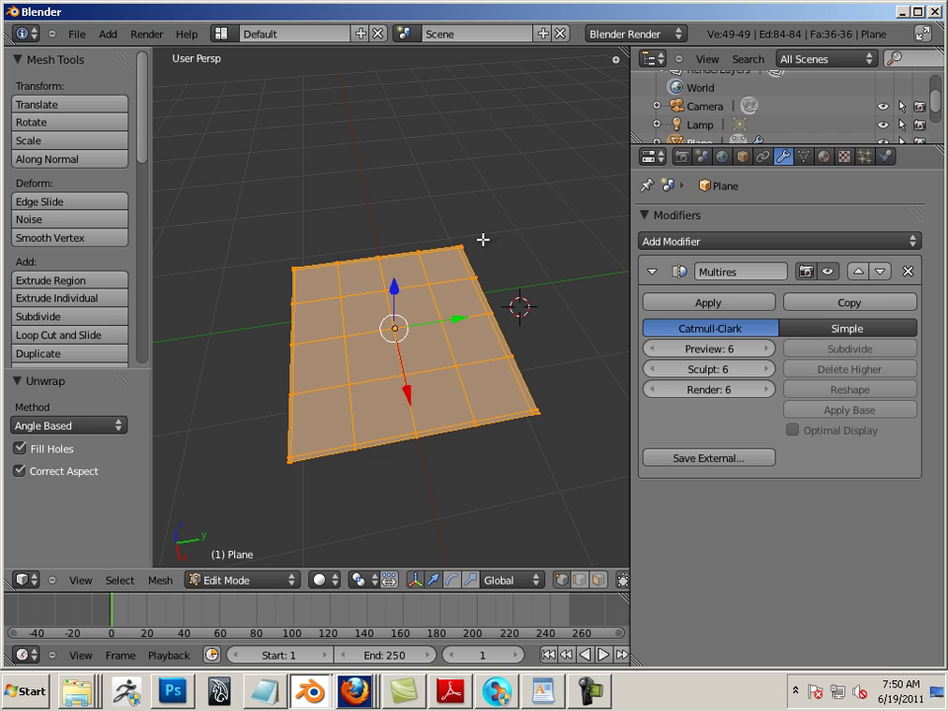
{"action": "right_click", "coordinate": [464, 46]}
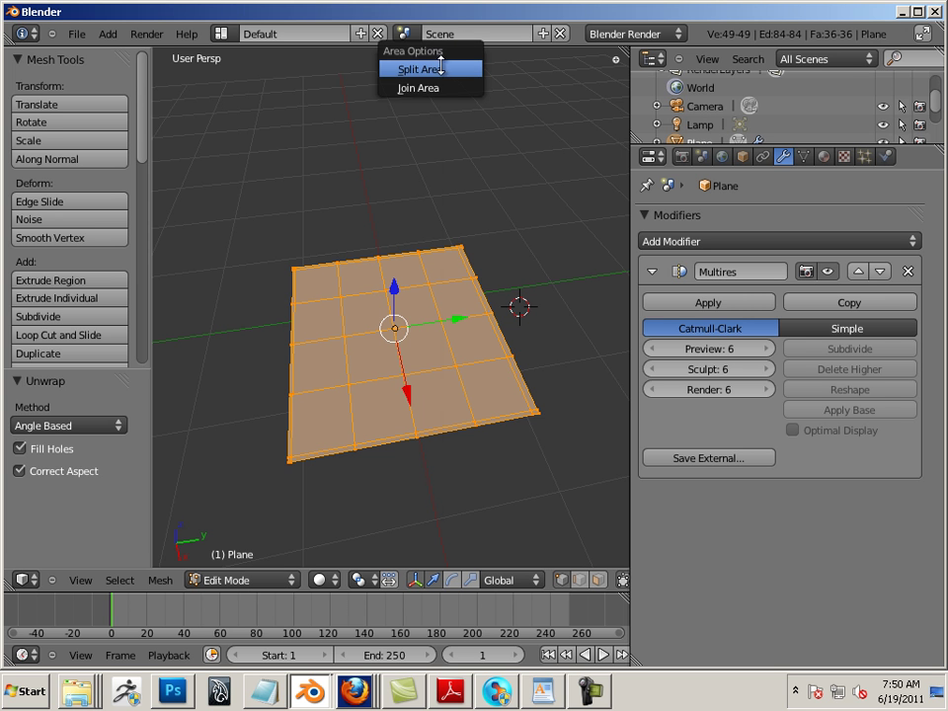
Split off a UV/Image Editor area to inspect the plane's unwrapped grid layout.
{"action": "left_click", "coordinate": [445, 68]}
{"action": "left_click", "coordinate": [416, 66]}
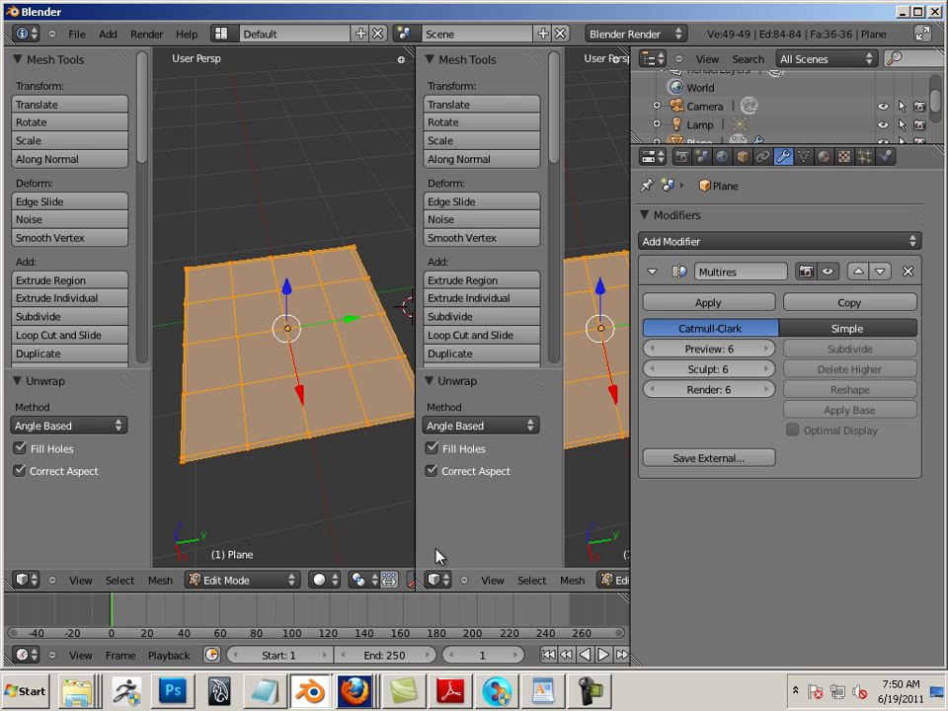
{"action": "left_click", "coordinate": [437, 582]}
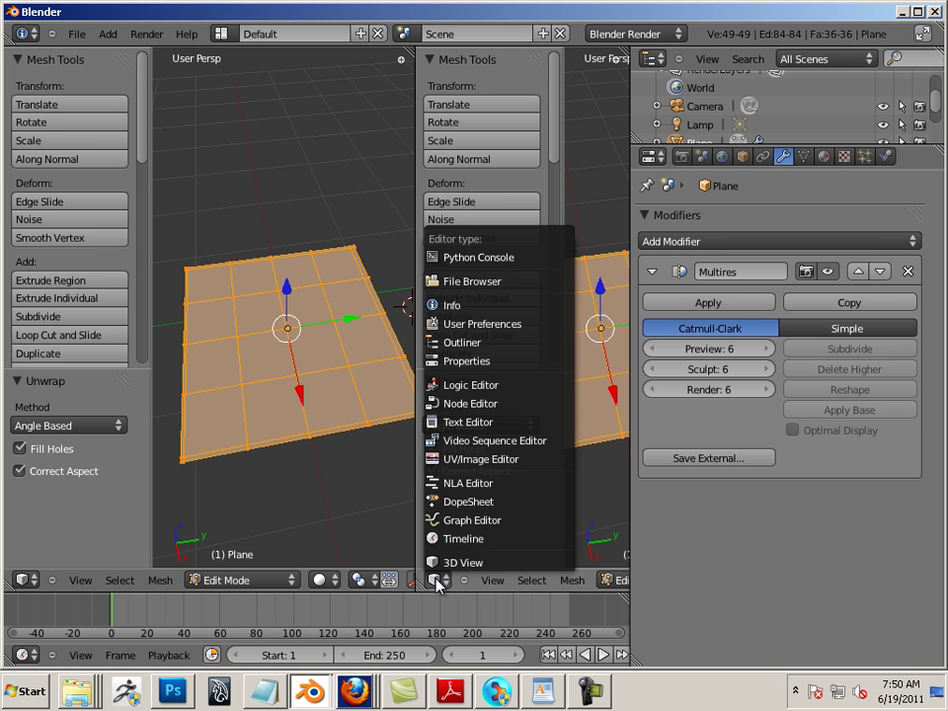
{"action": "left_click", "coordinate": [479, 459]}
{"action": "scroll", "coordinate": [479, 360], "scroll_direction": "down", "scroll_amount": 4}
{"action": "scroll", "coordinate": [478, 360], "scroll_direction": "up", "scroll_amount": 4}
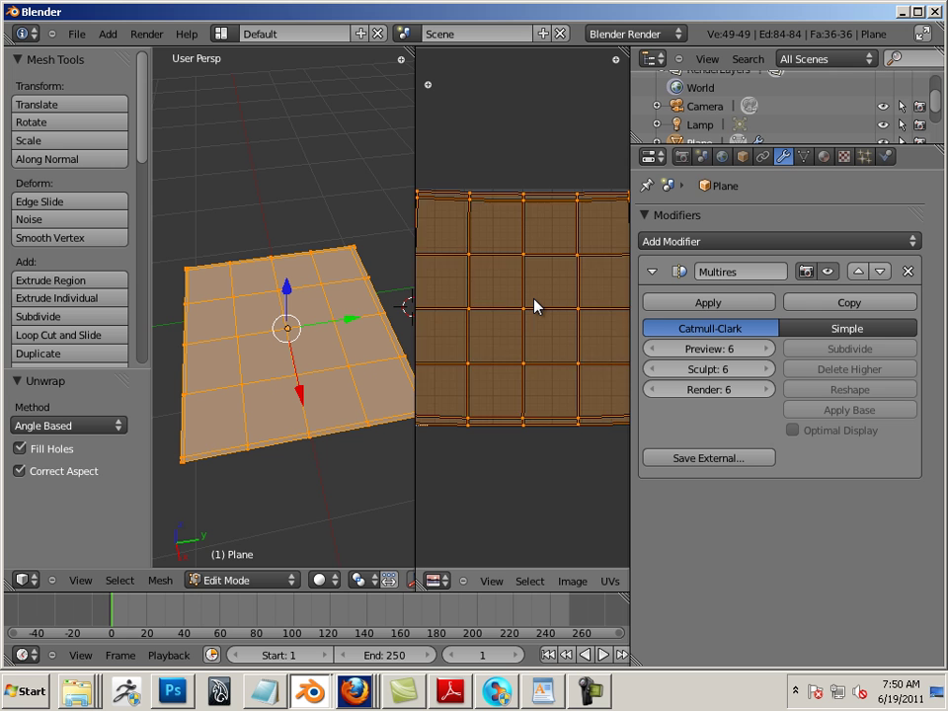
{"action": "scroll", "coordinate": [537, 308], "scroll_direction": "down", "scroll_amount": 1}
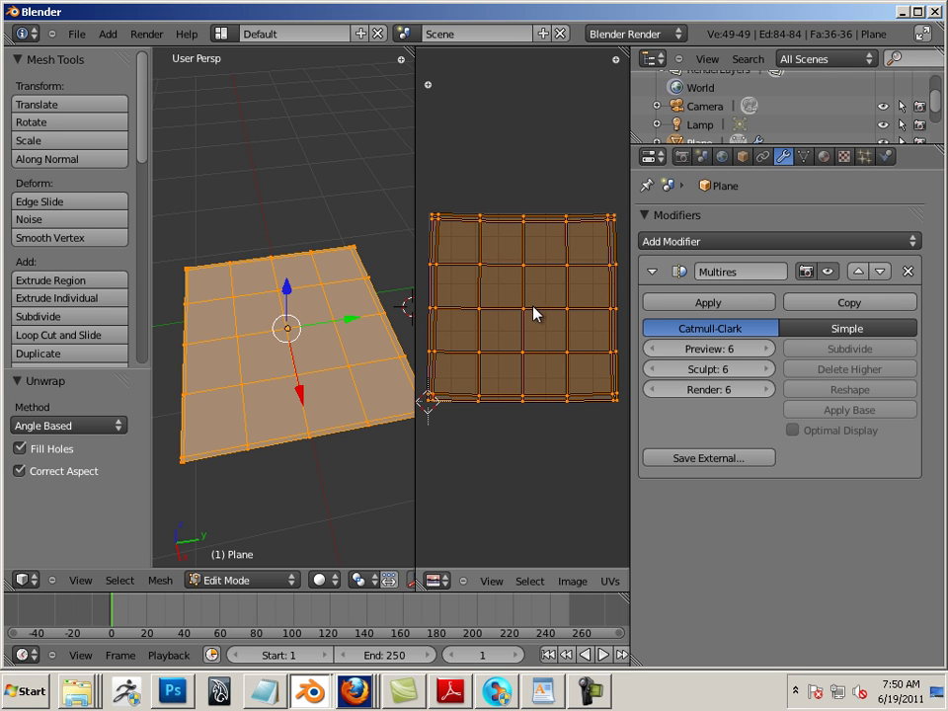
Join the UV area back into the 3D view and widen the 3D view.
{"action": "right_click", "coordinate": [415, 119]}
{"action": "left_click", "coordinate": [403, 136]}
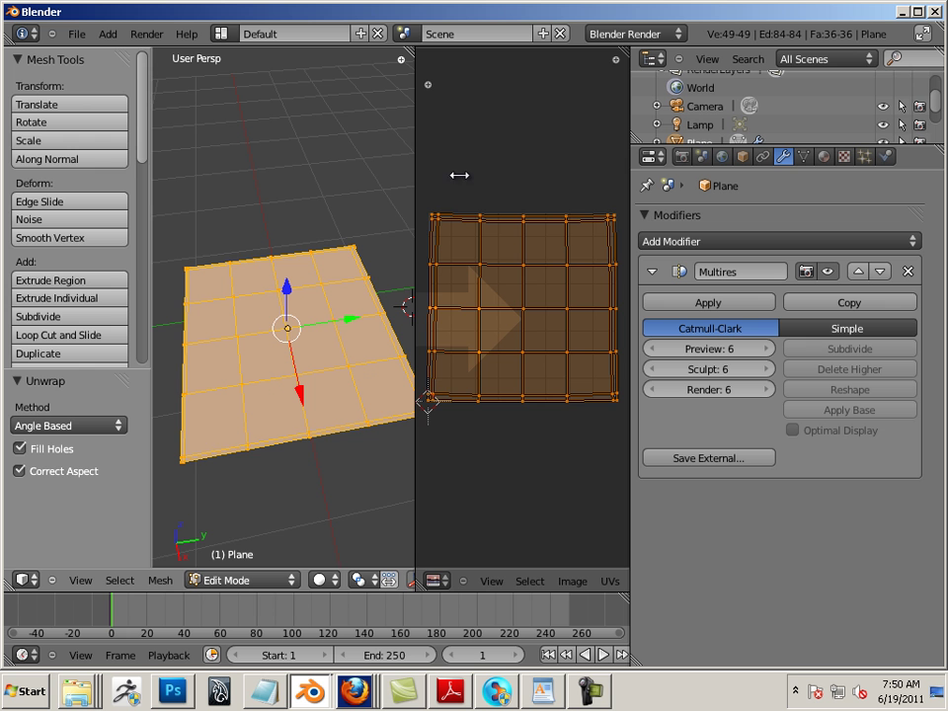
{"action": "left_click", "coordinate": [464, 181]}
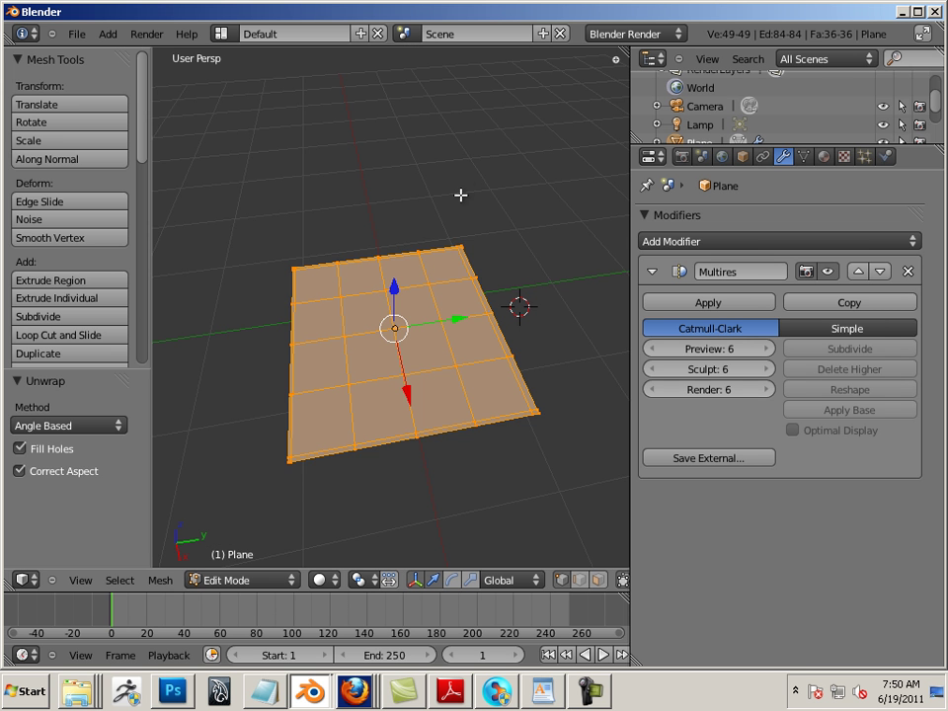
{"action": "middle_click_drag", "start_coordinate": [373, 184], "coordinate": [322, 139]}
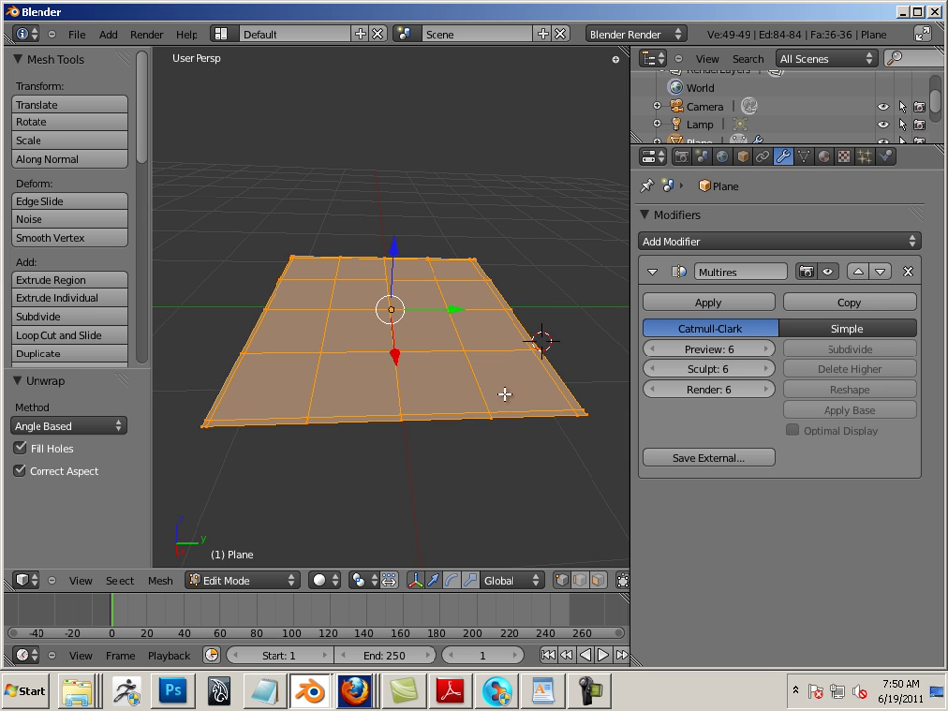
{"action": "left_click_drag", "start_coordinate": [629, 351], "coordinate": [775, 353]}
Switch the plane into Sculpt Mode.
{"action": "middle_click_drag", "start_coordinate": [722, 338], "coordinate": [654, 365]}
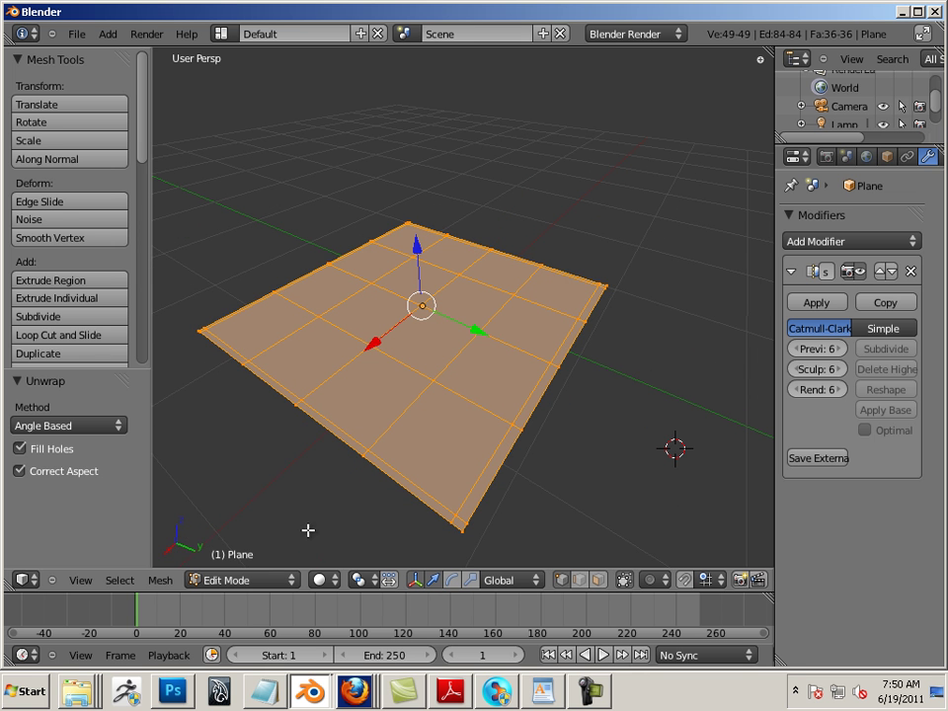
{"action": "left_click", "coordinate": [267, 580]}
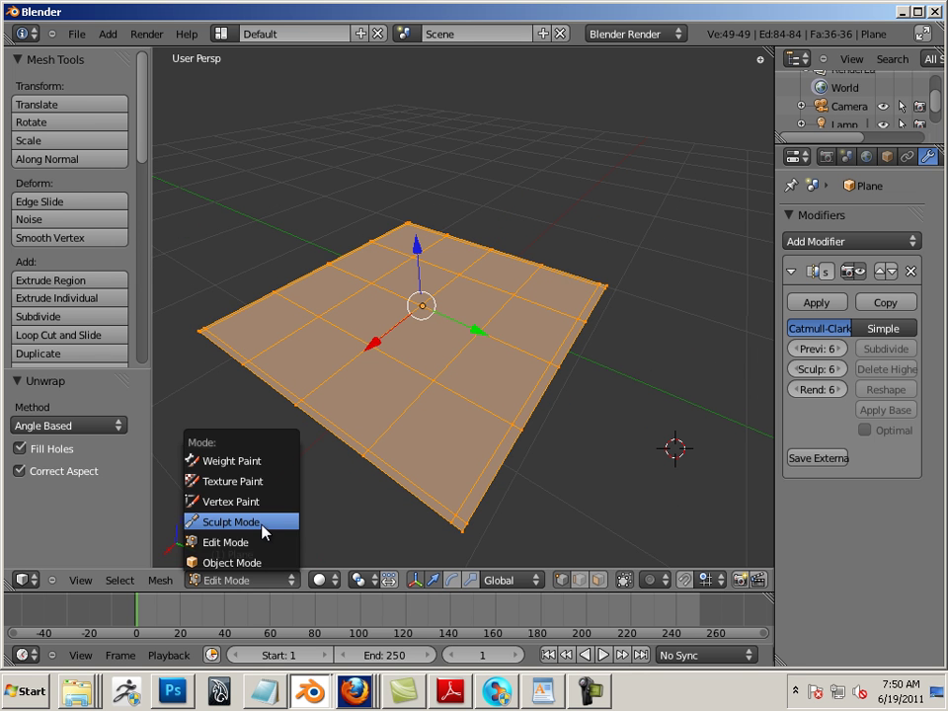
{"action": "left_click", "coordinate": [262, 526]}
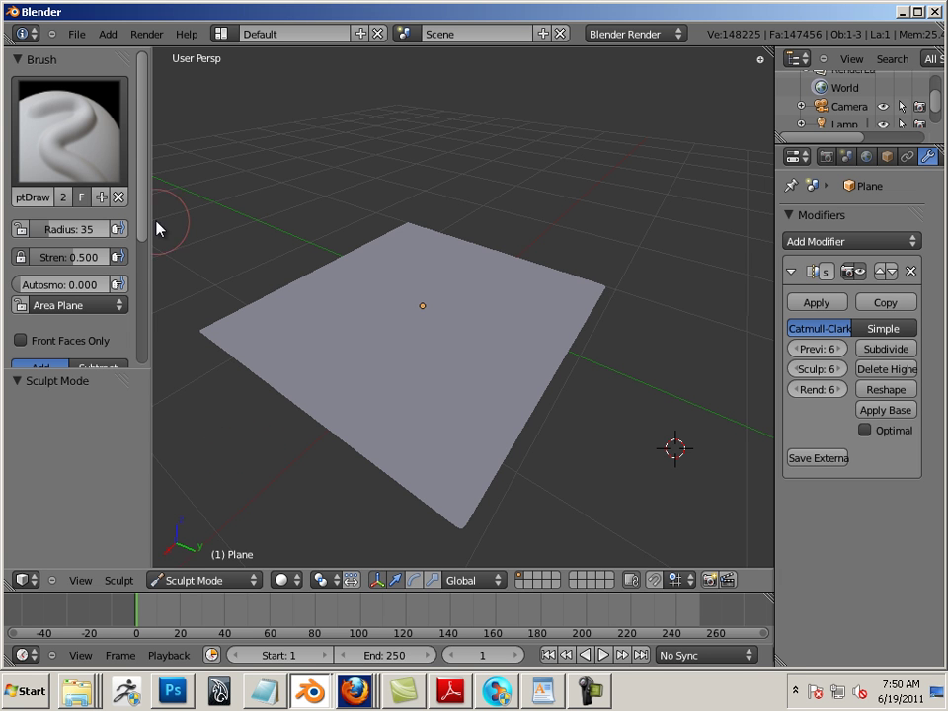
Choose the Draw brush and expand its Texture settings in the tool shelf.
{"action": "left_click", "coordinate": [80, 148]}
{"action": "left_click", "coordinate": [426, 236]}
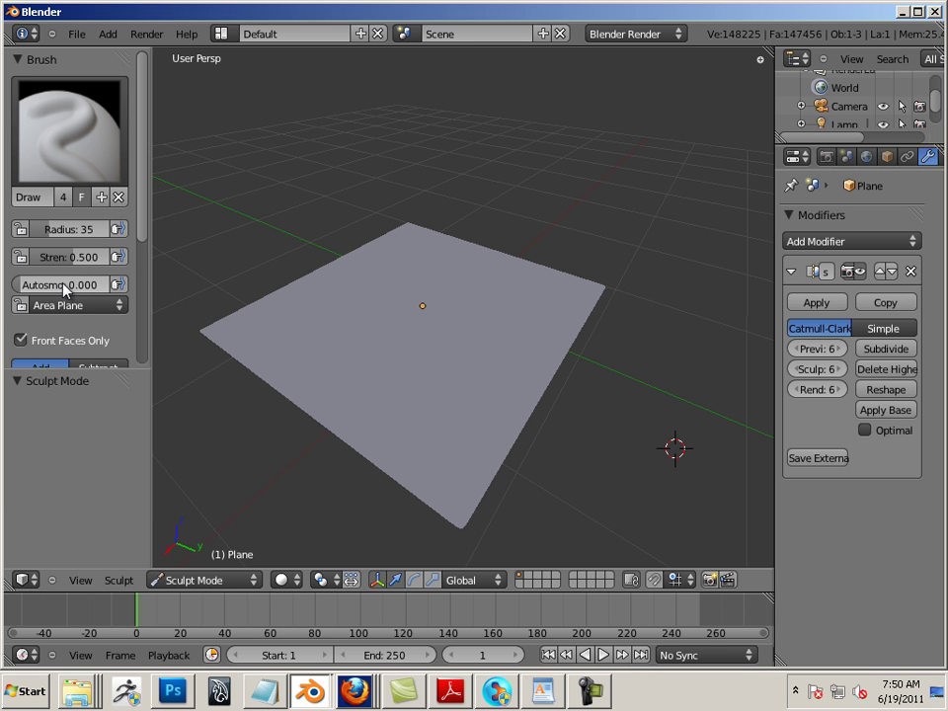
{"action": "scroll", "coordinate": [138, 230], "scroll_direction": "down", "scroll_amount": 5}
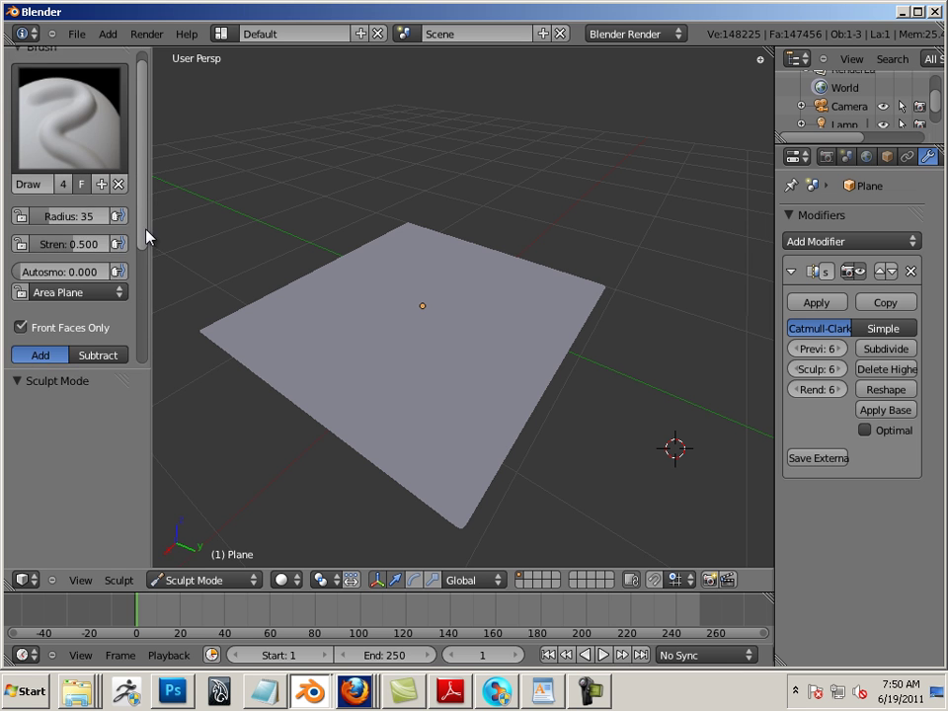
{"action": "scroll", "coordinate": [88, 287], "scroll_direction": "down", "scroll_amount": 1}
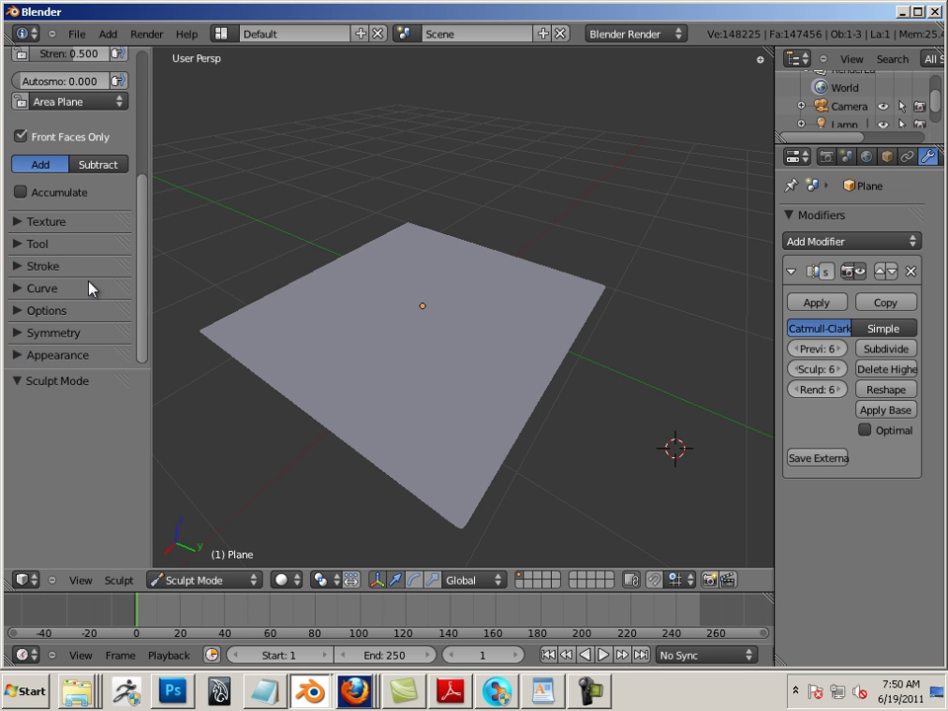
{"action": "left_click", "coordinate": [17, 223]}
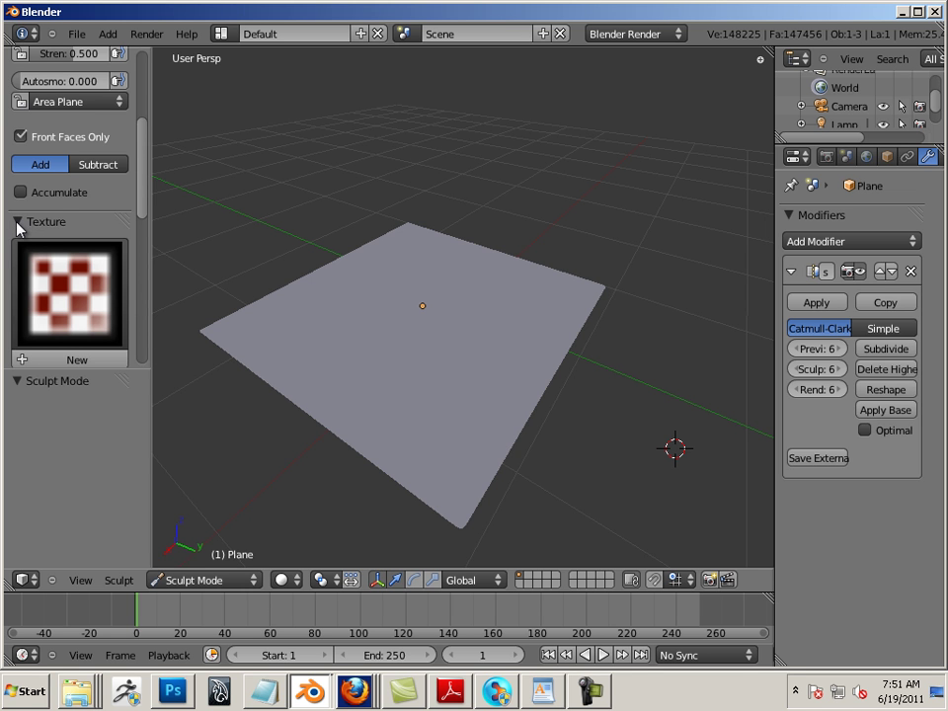
{"action": "left_click", "coordinate": [65, 249]}
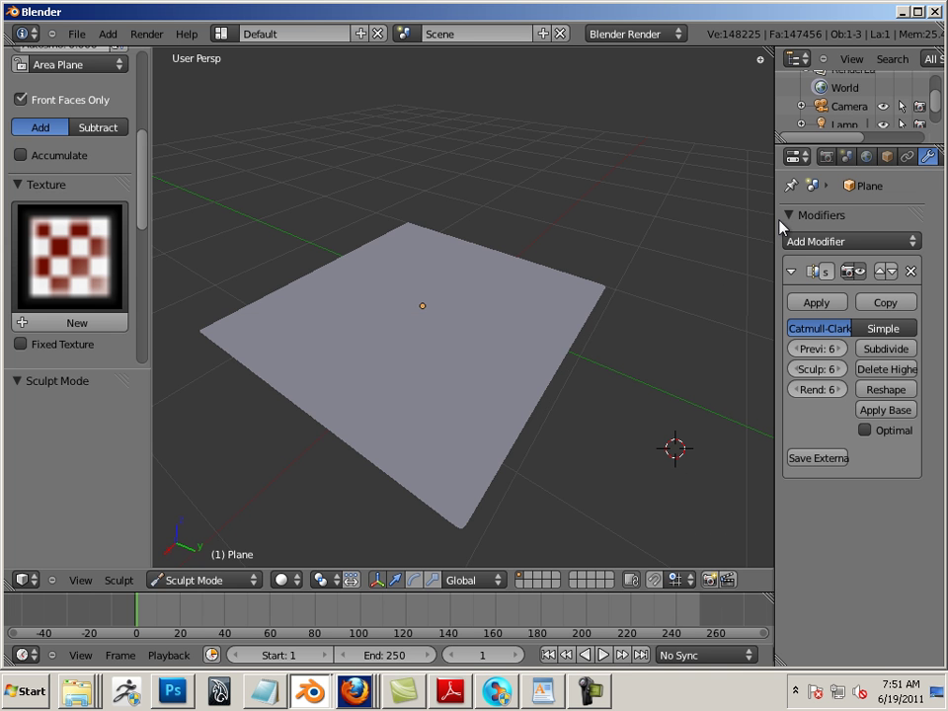
Create a new texture for the Draw brush in the texture properties.
{"action": "left_click_drag", "start_coordinate": [773, 222], "coordinate": [567, 224]}
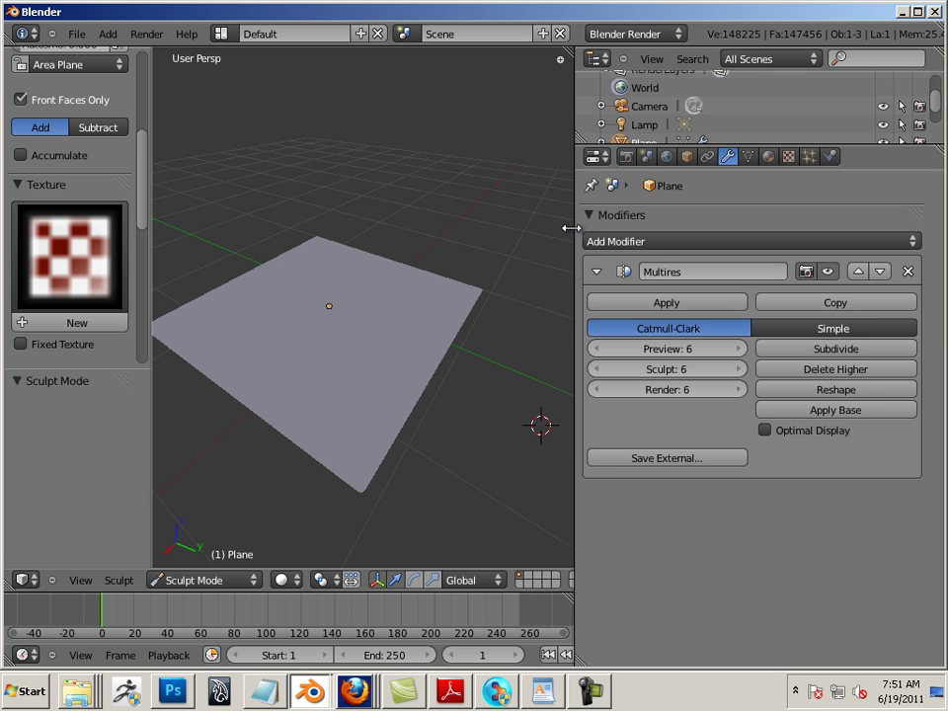
{"action": "left_click", "coordinate": [782, 158]}
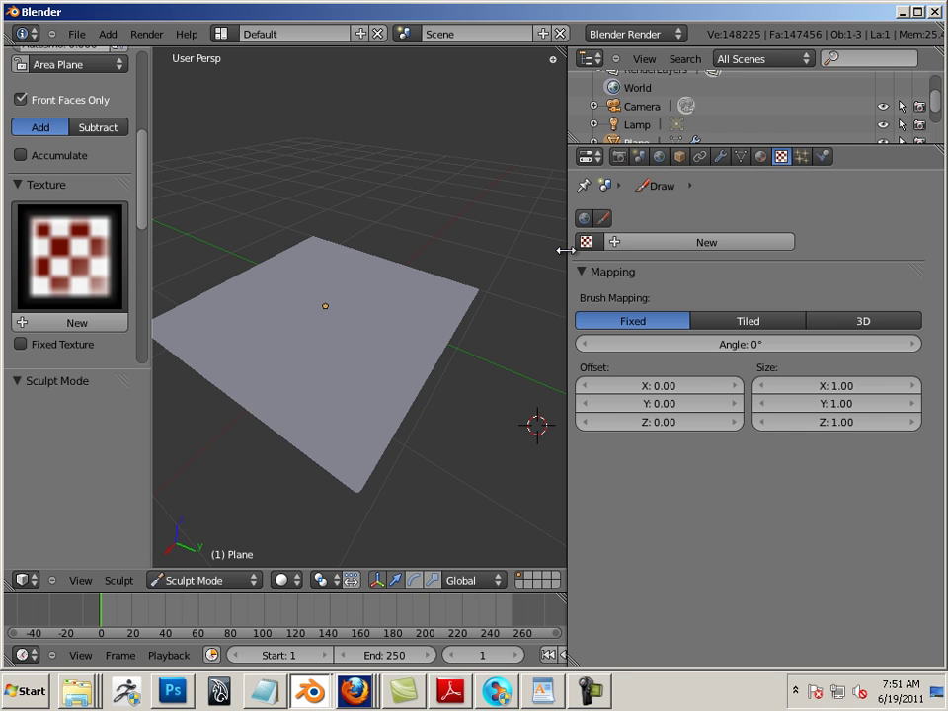
{"action": "left_click_drag", "start_coordinate": [565, 250], "coordinate": [608, 254]}
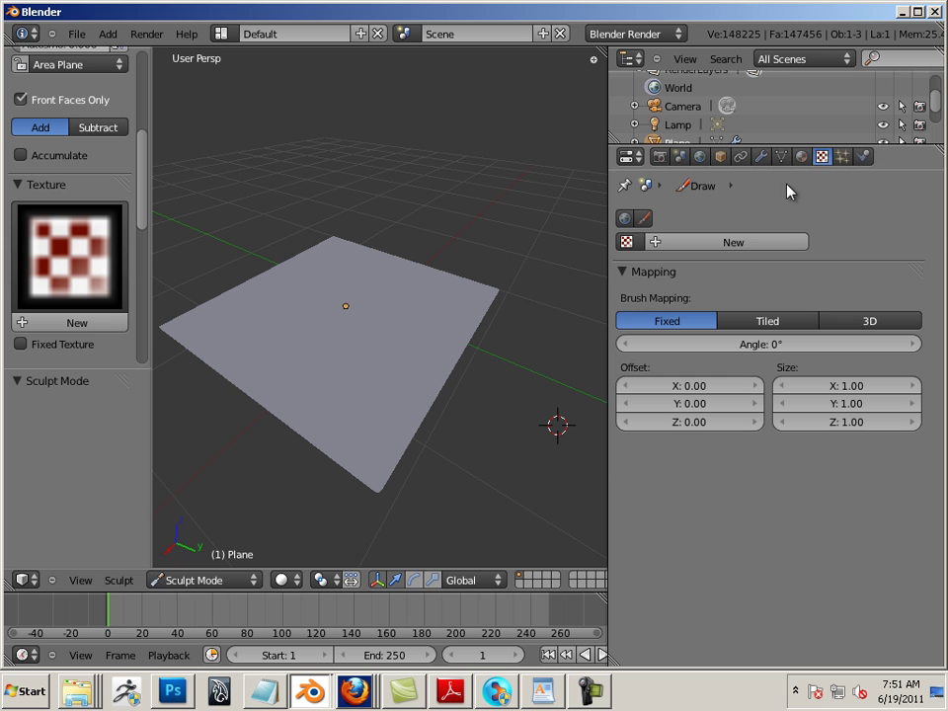
{"action": "left_click", "coordinate": [629, 247]}
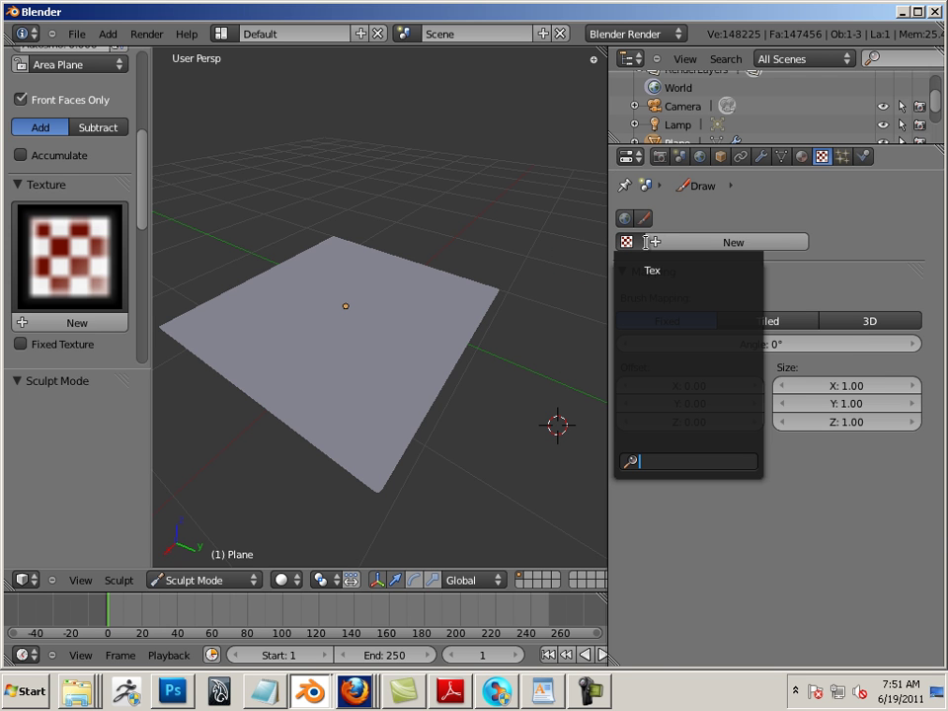
{"action": "left_click", "coordinate": [660, 244]}
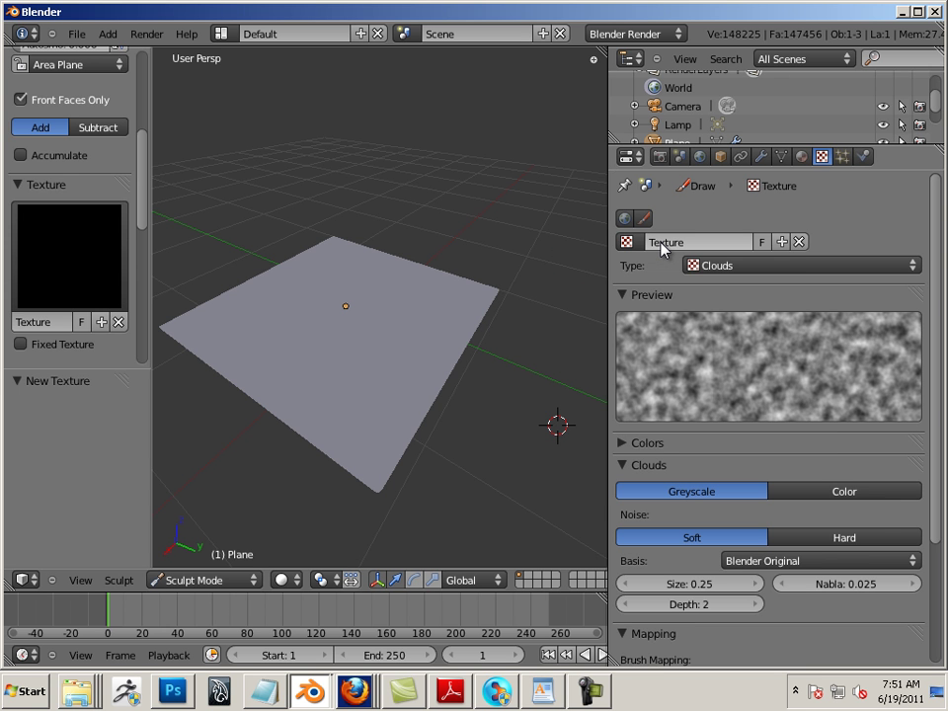
Try the Distorted Noise, Clouds, Blend, Musgrave and Stucci texture types.
{"action": "left_click", "coordinate": [699, 265]}
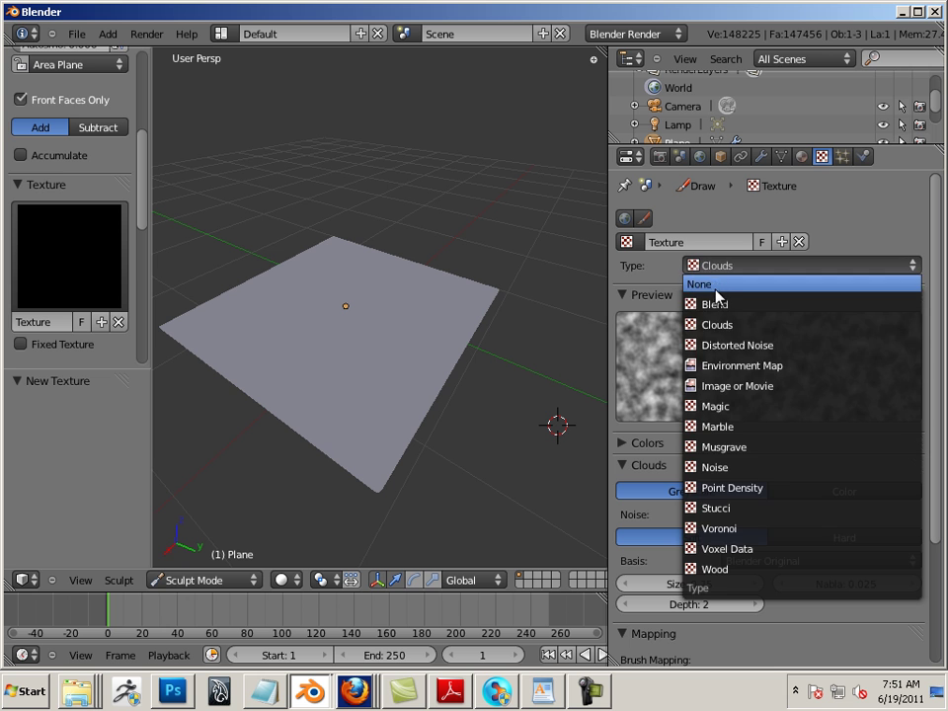
{"action": "left_click", "coordinate": [727, 348]}
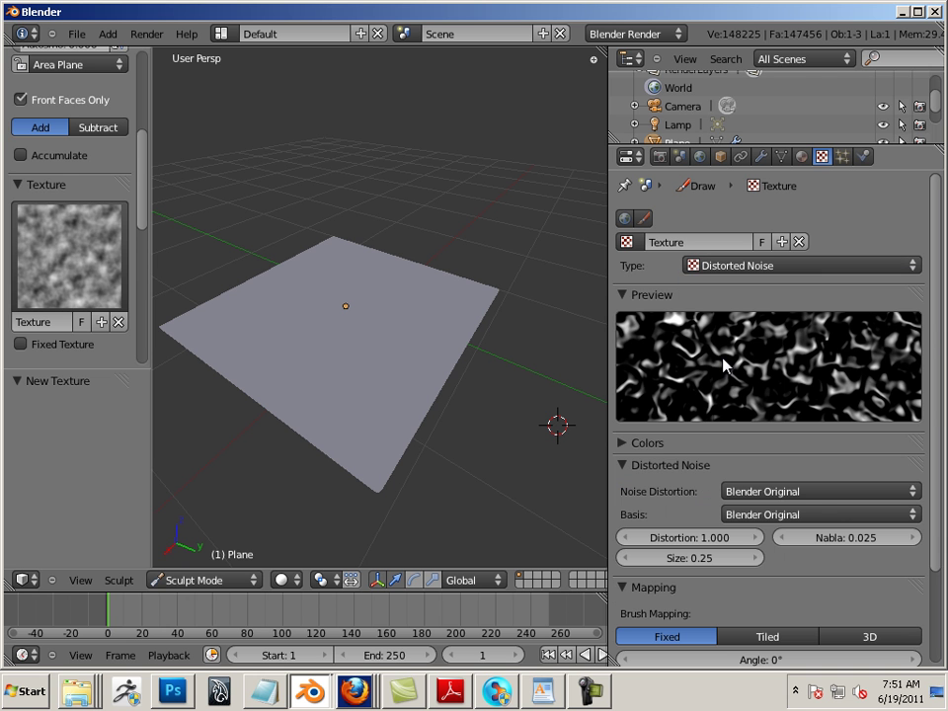
{"action": "left_click", "coordinate": [720, 267]}
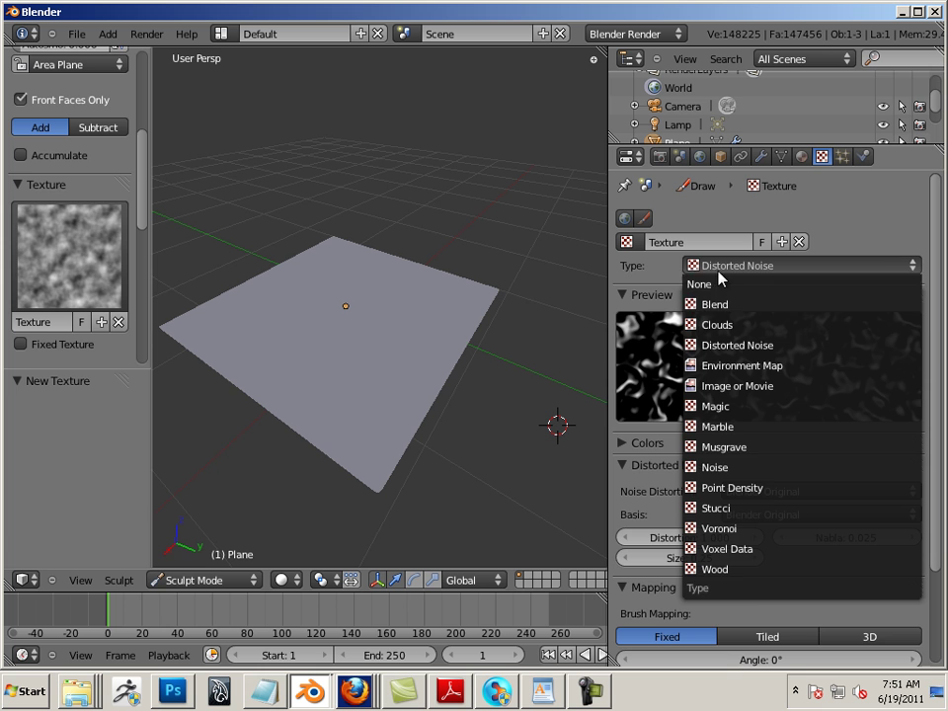
{"action": "left_click", "coordinate": [727, 324]}
{"action": "left_click", "coordinate": [720, 268]}
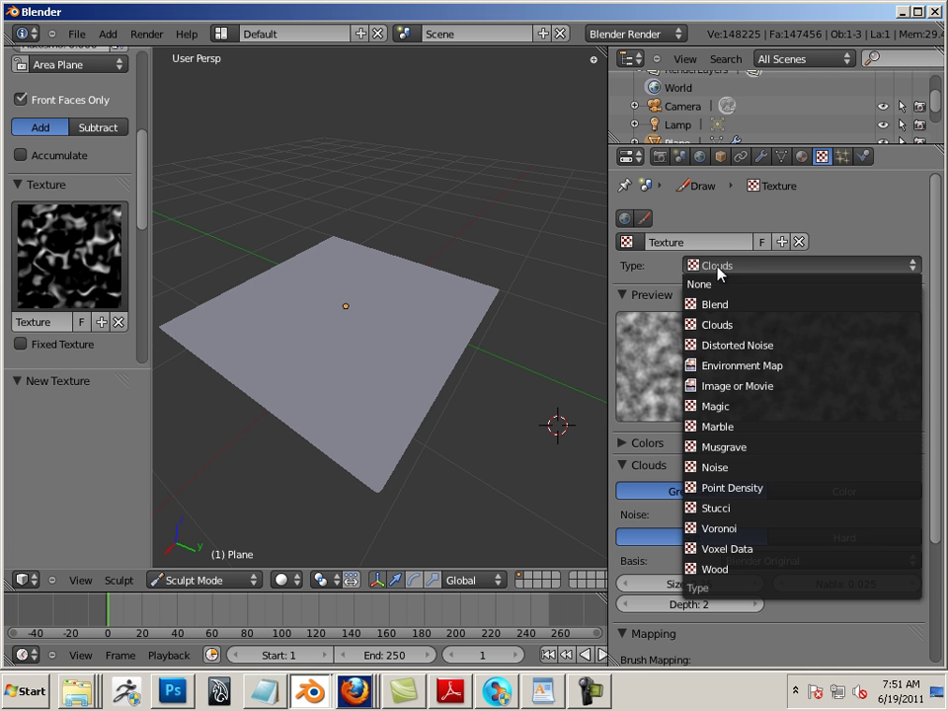
{"action": "left_click", "coordinate": [720, 305]}
{"action": "left_click", "coordinate": [722, 267]}
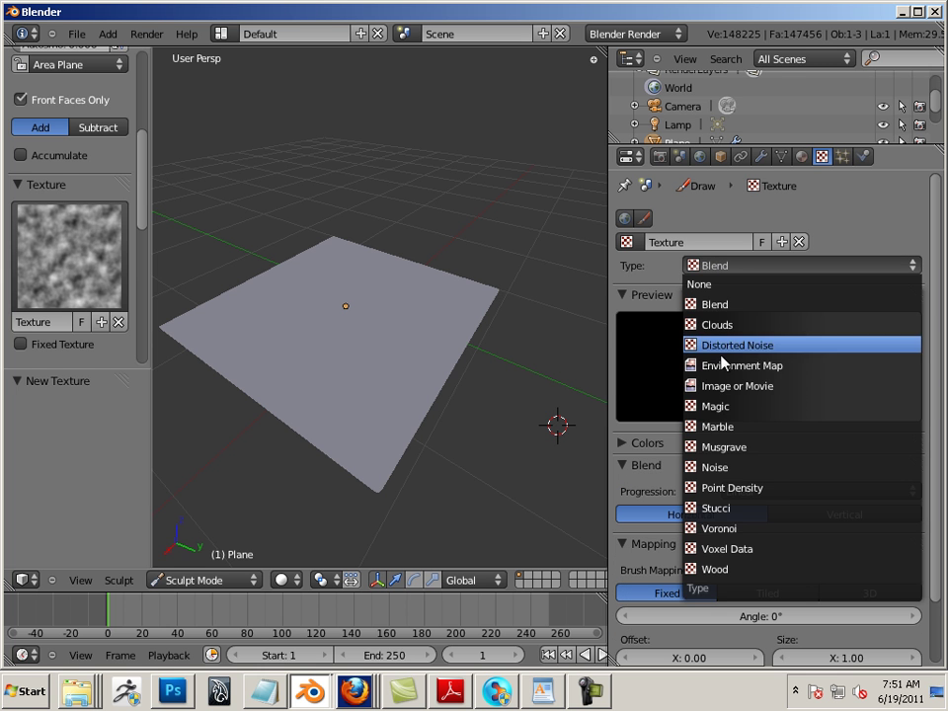
{"action": "left_click", "coordinate": [728, 445]}
{"action": "left_click", "coordinate": [722, 267]}
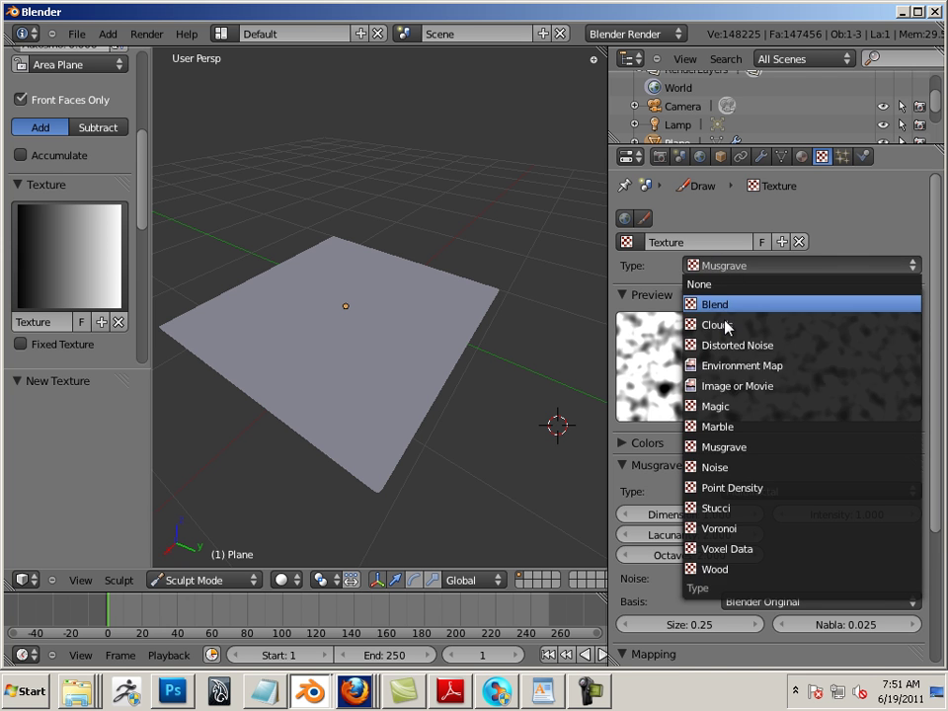
{"action": "left_click", "coordinate": [739, 505]}
Try Voxel Data, Wood and Magic, then settle on Clouds as the texture type.
{"action": "left_click", "coordinate": [741, 267]}
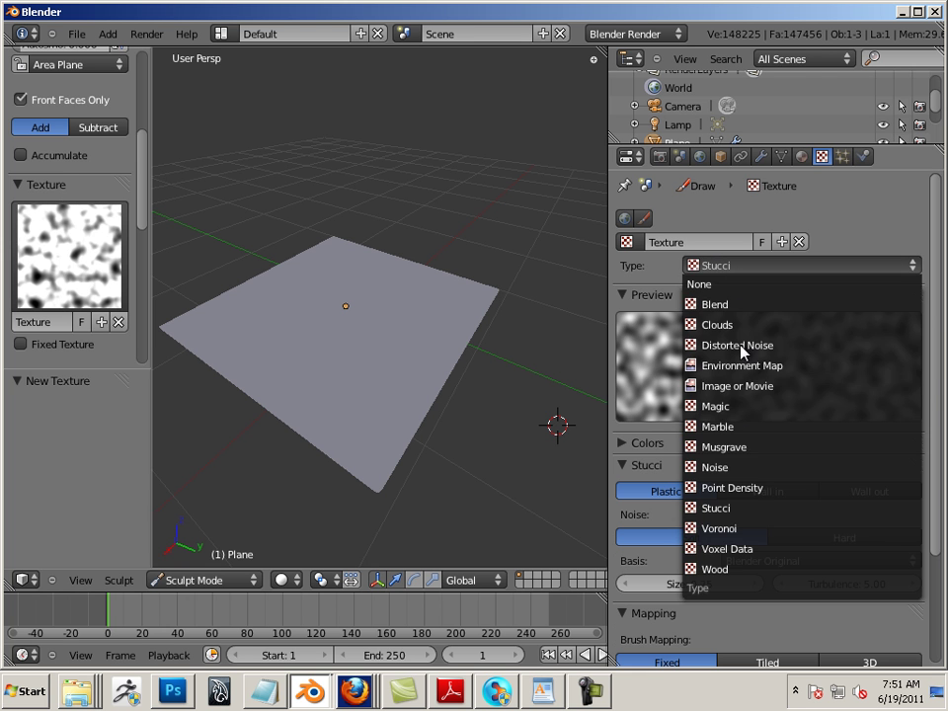
{"action": "left_click", "coordinate": [739, 549]}
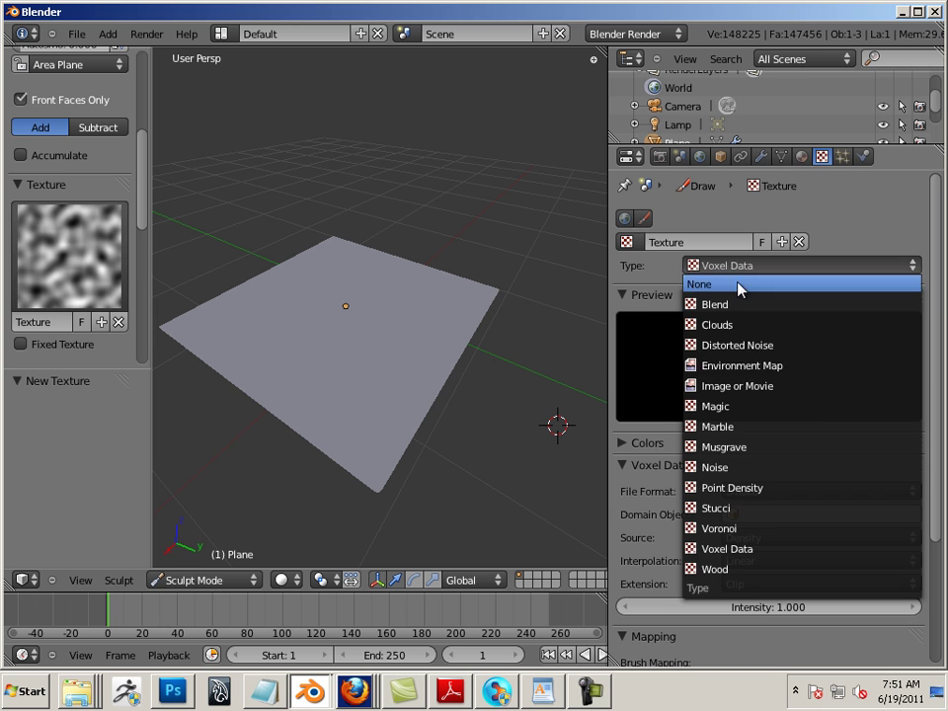
{"action": "left_click", "coordinate": [748, 569]}
{"action": "left_click", "coordinate": [732, 266]}
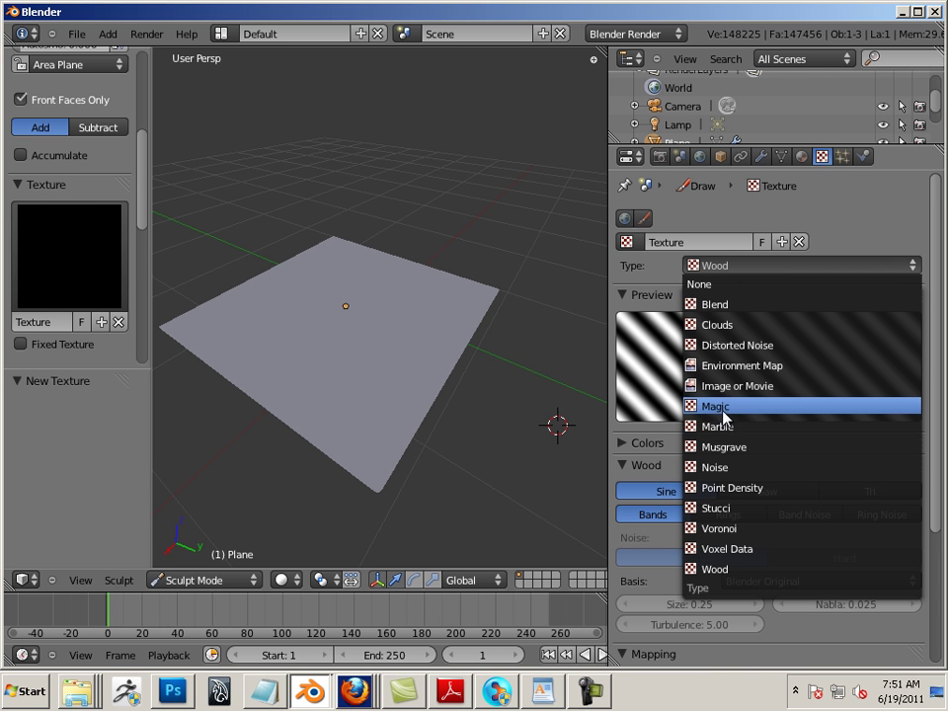
{"action": "left_click", "coordinate": [724, 413]}
{"action": "left_click", "coordinate": [750, 268]}
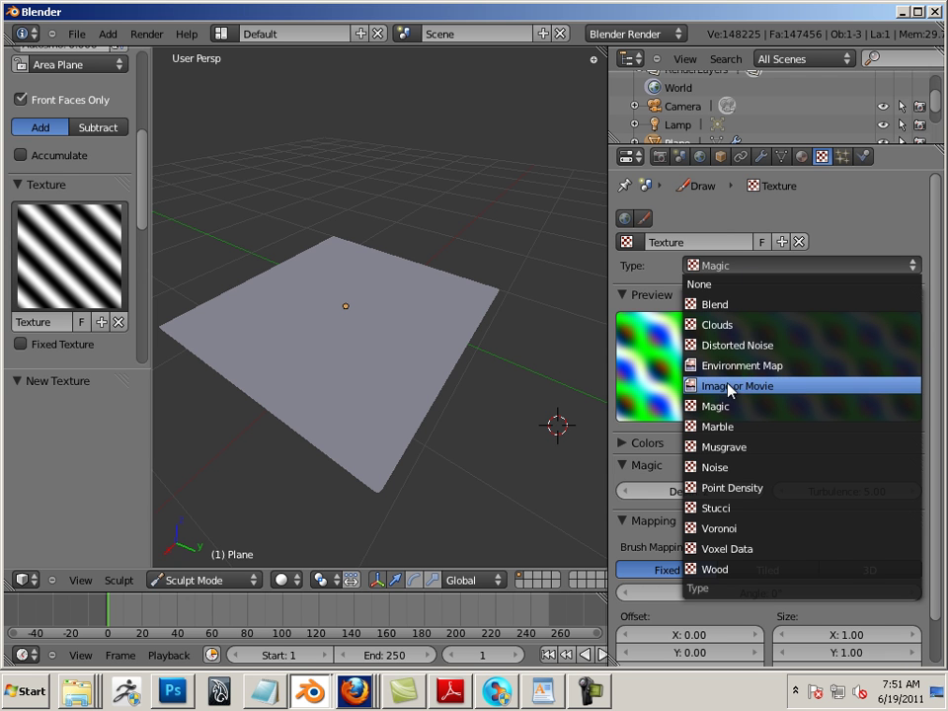
{"action": "left_click", "coordinate": [739, 328]}
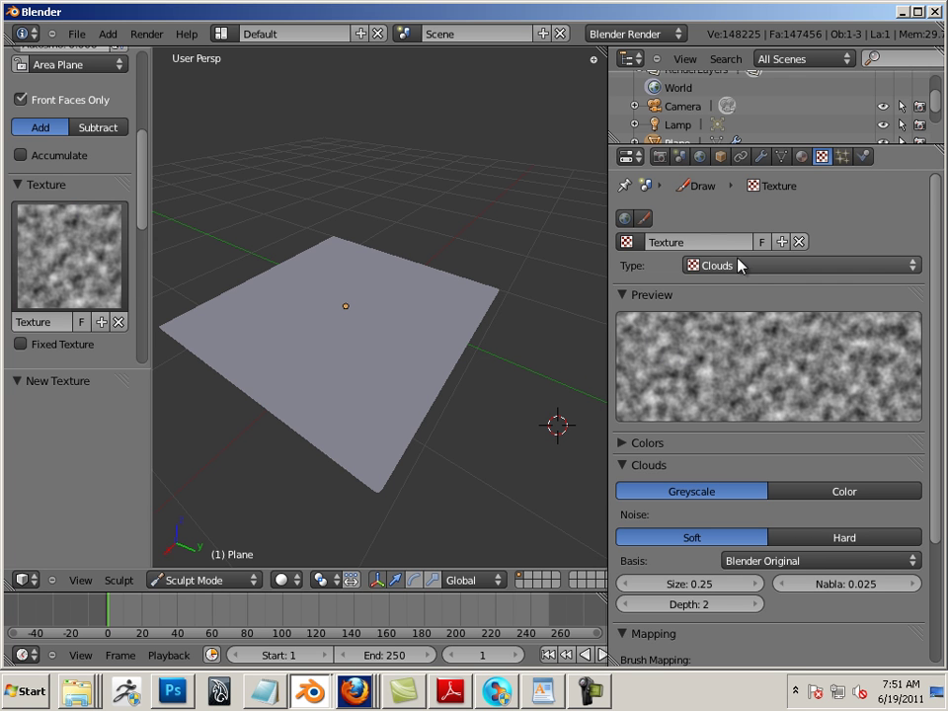
Rename the brush texture to 'clouds' and sculpt a lumpy mound on the plane's left side.
{"action": "left_click", "coordinate": [708, 245]}
{"action": "type", "text": "c"}
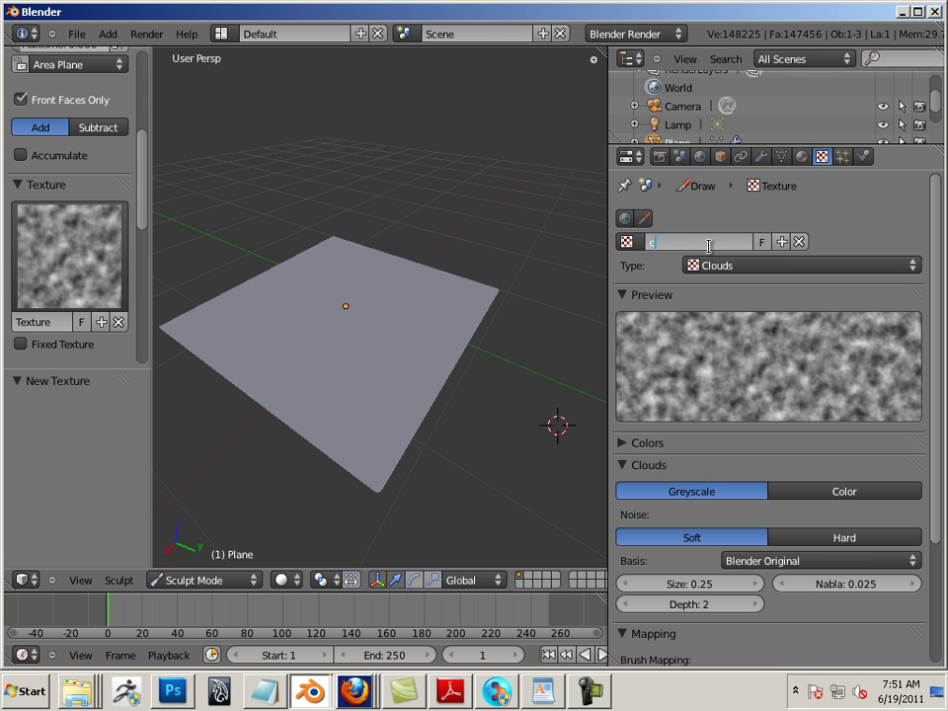
{"action": "type", "text": "louds"}
{"action": "key", "text": "Return"}
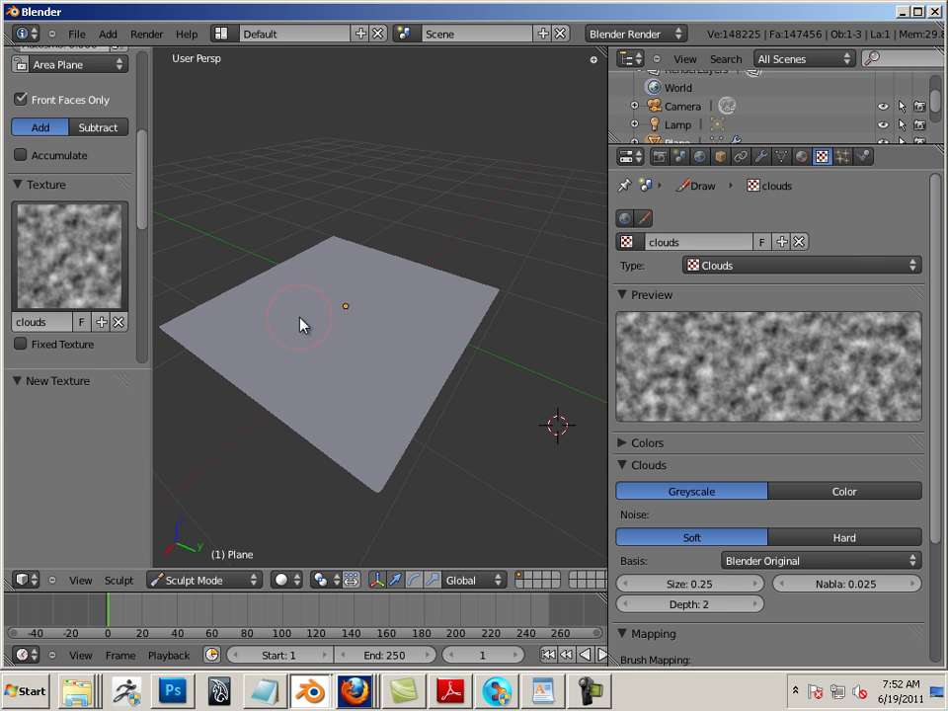
{"action": "mouse_move", "coordinate": [254, 331]}
{"action": "left_mouse_down"}
{"action": "mouse_move", "coordinate": [270, 358]}
{"action": "mouse_move", "coordinate": [264, 342]}
{"action": "mouse_move", "coordinate": [242, 346]}
{"action": "mouse_move", "coordinate": [255, 330]}
{"action": "mouse_move", "coordinate": [262, 351]}
{"action": "mouse_move", "coordinate": [286, 364]}
{"action": "mouse_move", "coordinate": [275, 336]}
{"action": "left_mouse_up"}
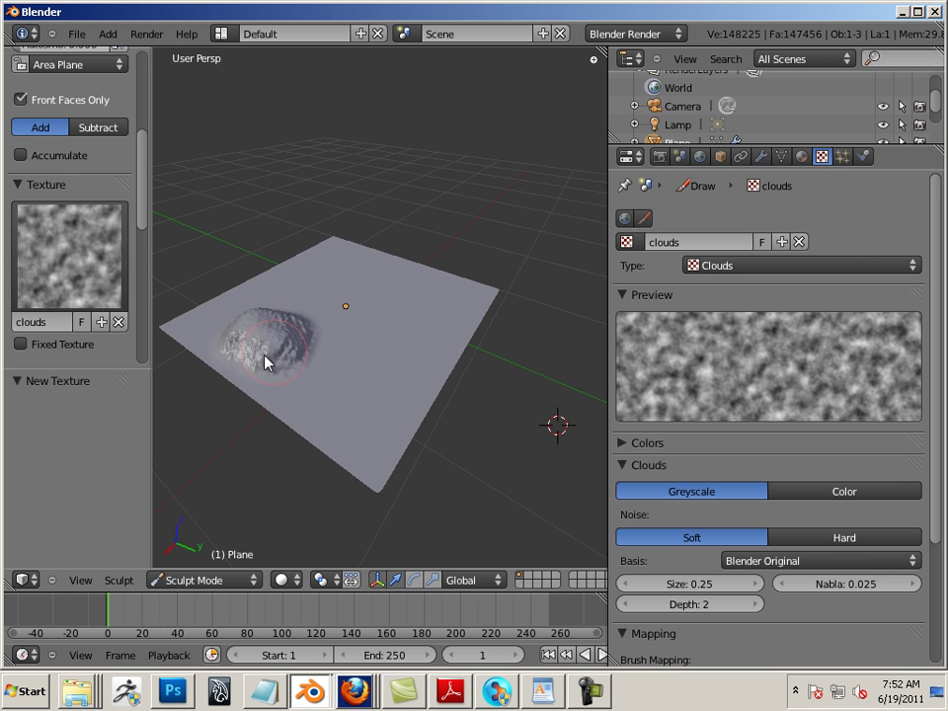
{"action": "left_click", "coordinate": [724, 265]}
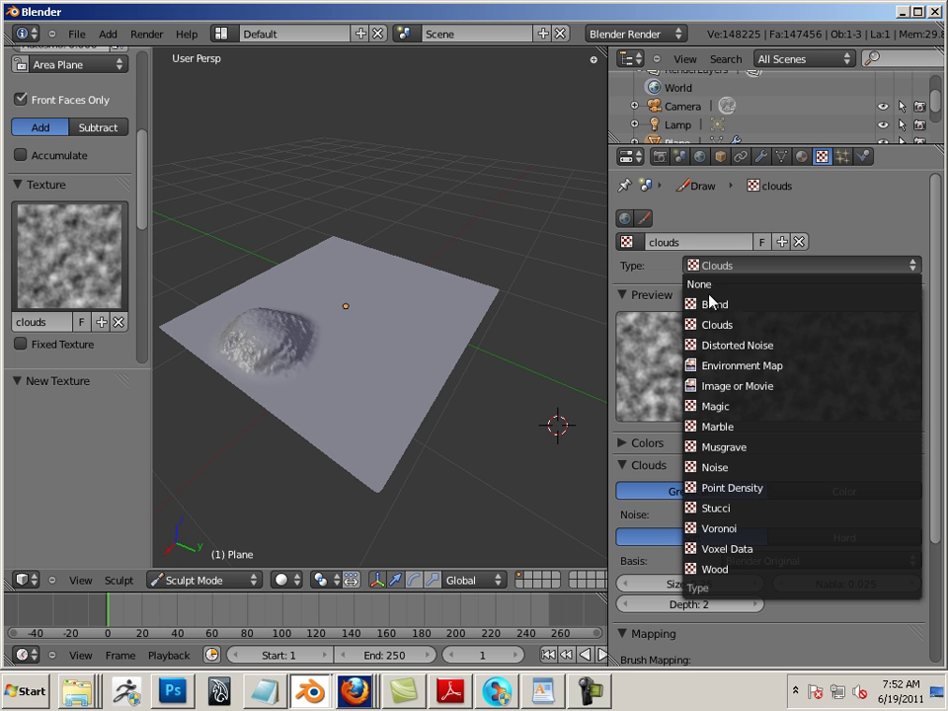
Switch the brush texture type to Magic and name the texture magic.
{"action": "left_click", "coordinate": [718, 407]}
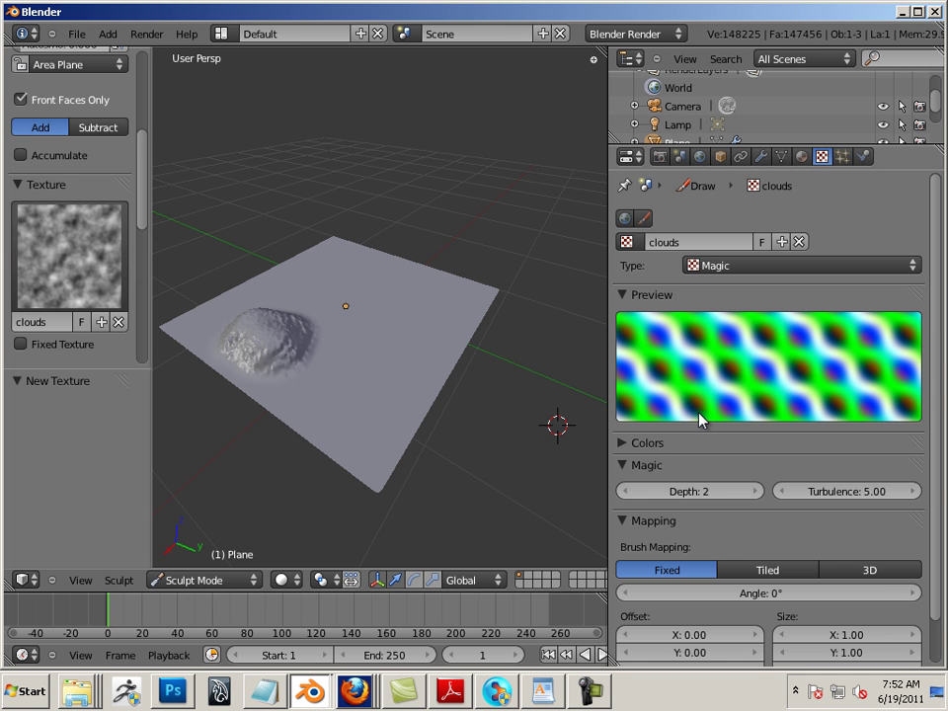
{"action": "left_click", "coordinate": [687, 242]}
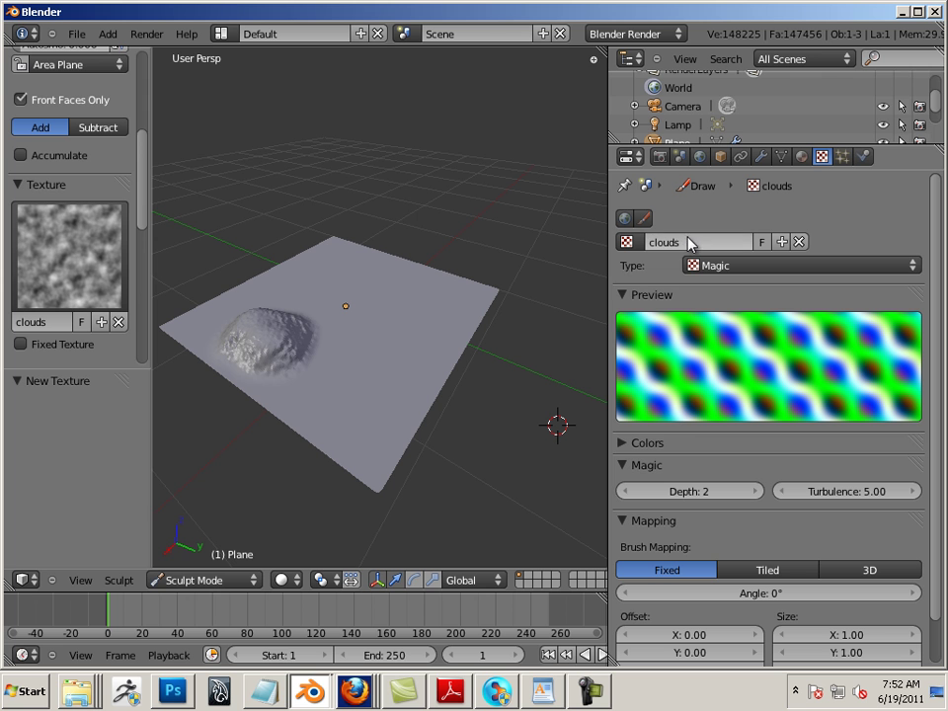
{"action": "type", "text": "ma"}
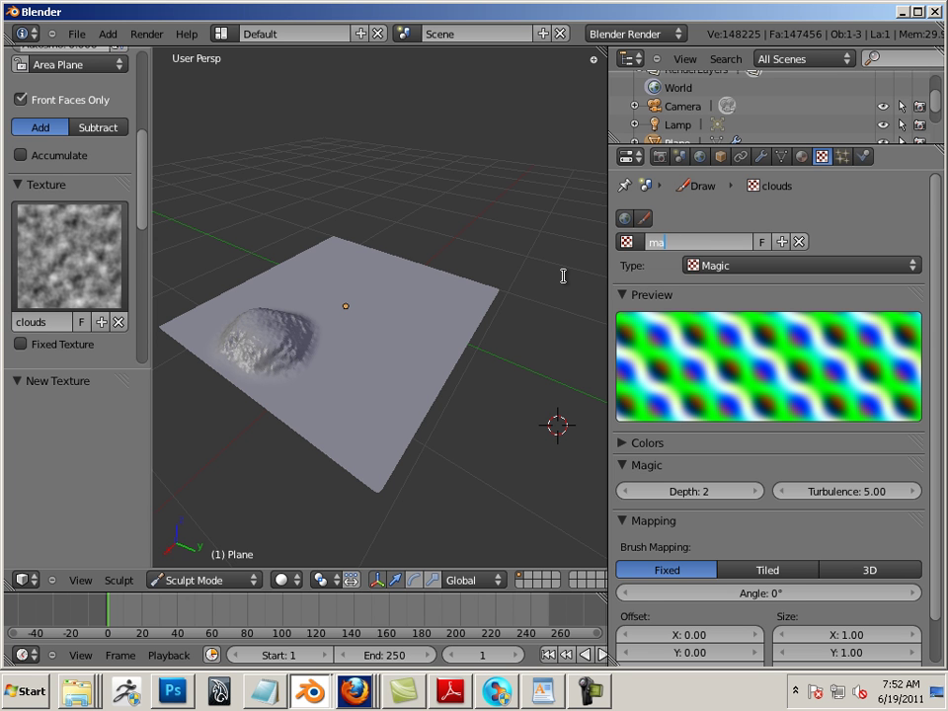
{"action": "type", "text": "gic"}
{"action": "key", "text": "Return"}
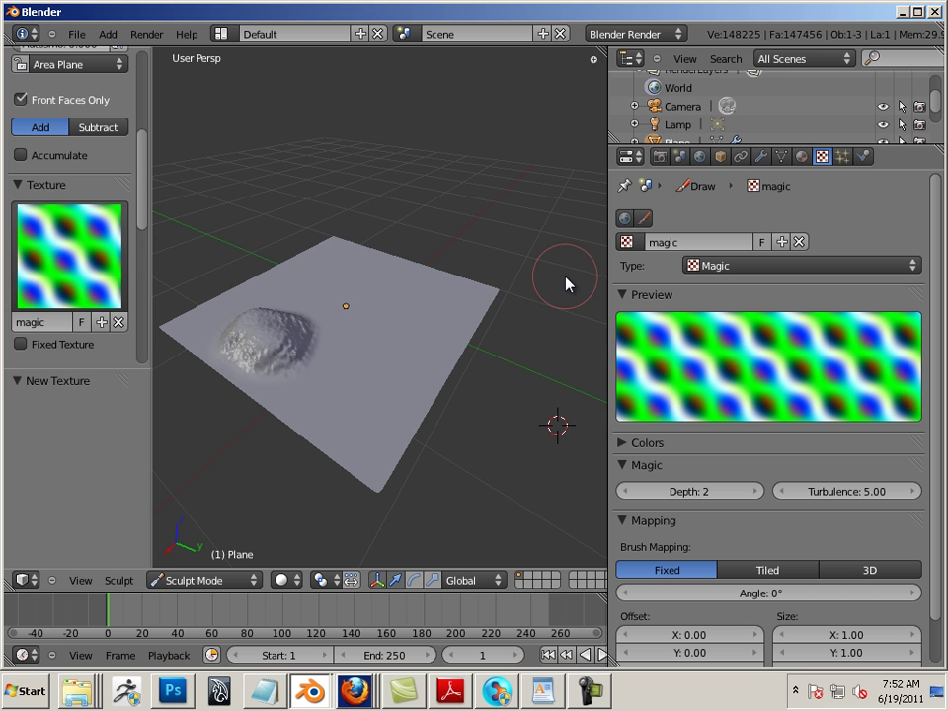
Sculpt magic-textured bumps near the plane's front, then expand the Stroke panel.
{"action": "left_click_drag", "start_coordinate": [373, 374], "coordinate": [383, 403]}
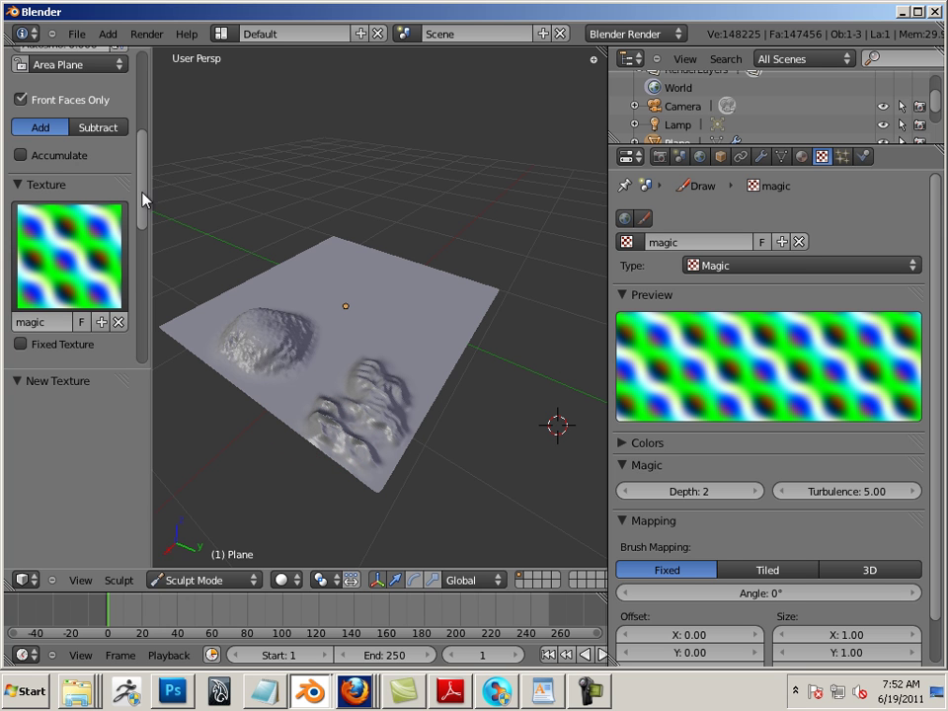
{"action": "left_click_drag", "start_coordinate": [144, 202], "coordinate": [150, 348]}
{"action": "left_click", "coordinate": [19, 262]}
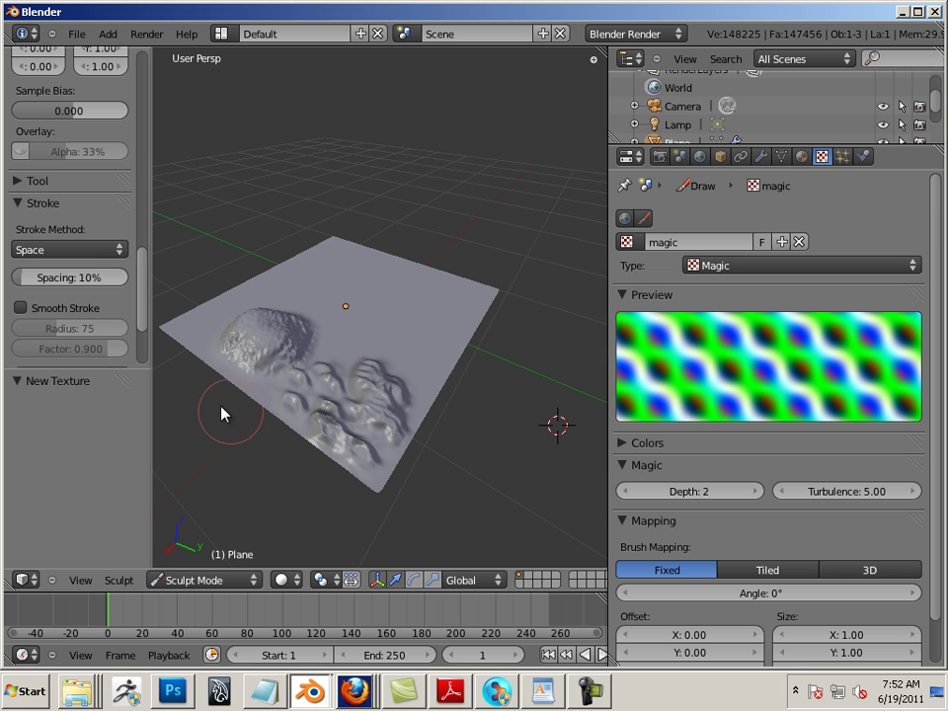
Set Stroke Method to Anchored and stamp a first bump on the plane's right.
{"action": "left_click", "coordinate": [93, 250]}
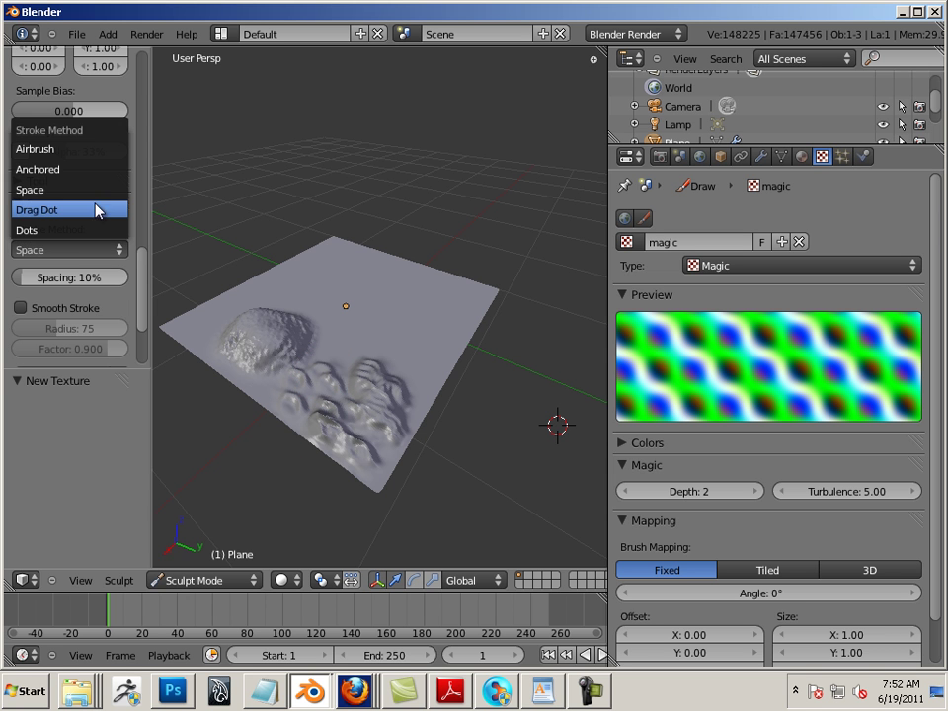
{"action": "left_click", "coordinate": [97, 170]}
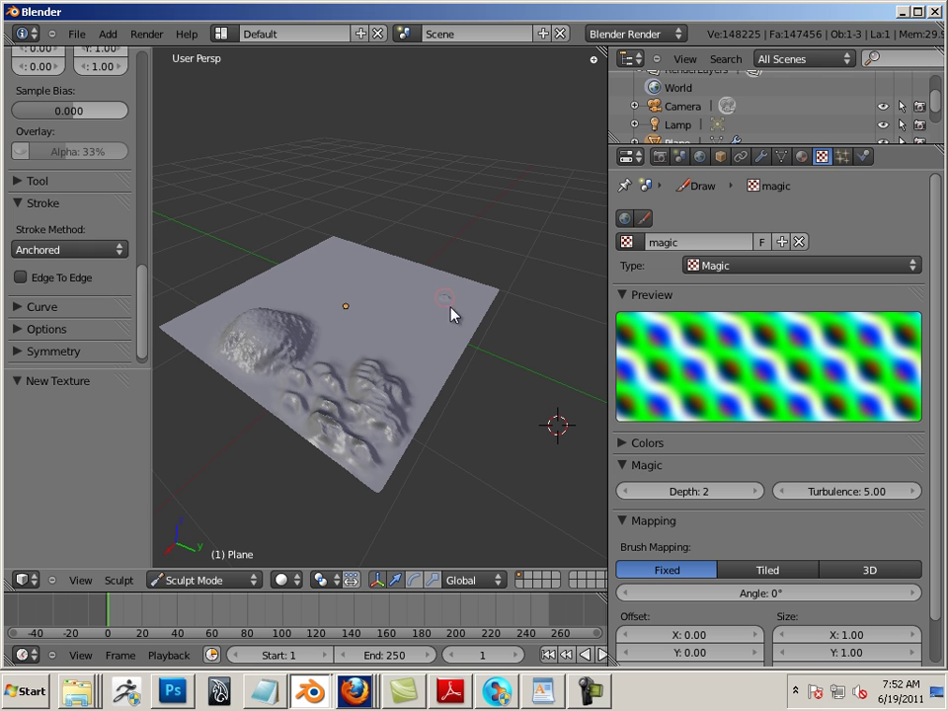
{"action": "left_click_drag", "start_coordinate": [433, 326], "coordinate": [441, 371]}
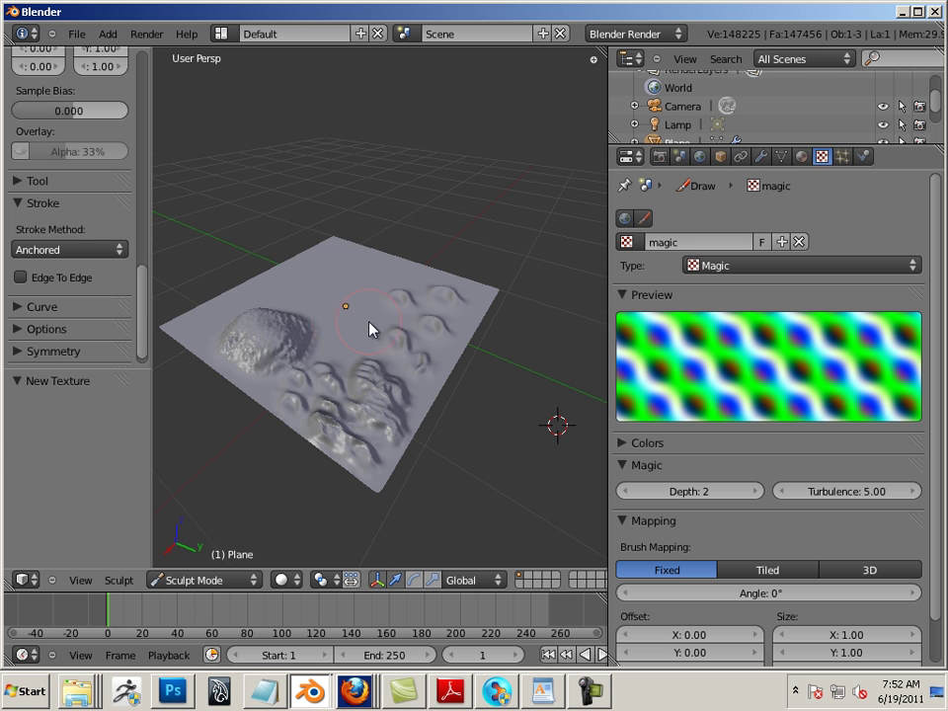
{"action": "scroll", "coordinate": [371, 328], "scroll_direction": "up", "scroll_amount": 5}
{"action": "middle_click_drag", "start_coordinate": [388, 424], "coordinate": [395, 425]}
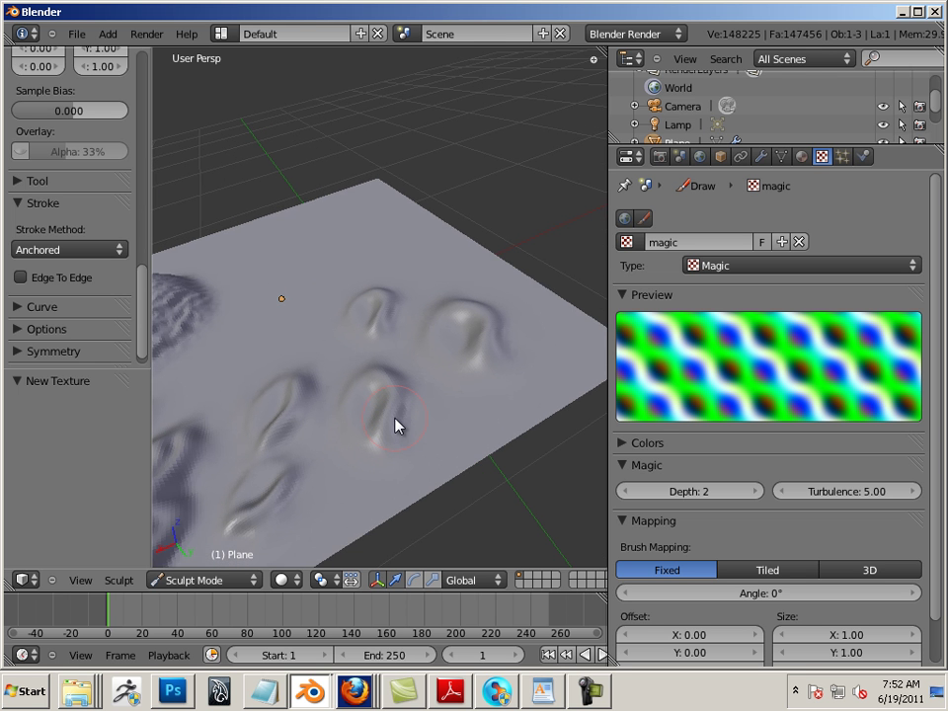
Stamp a cluster of anchored magic bumps across the right side and toward the front.
{"action": "left_click_drag", "start_coordinate": [469, 408], "coordinate": [456, 426]}
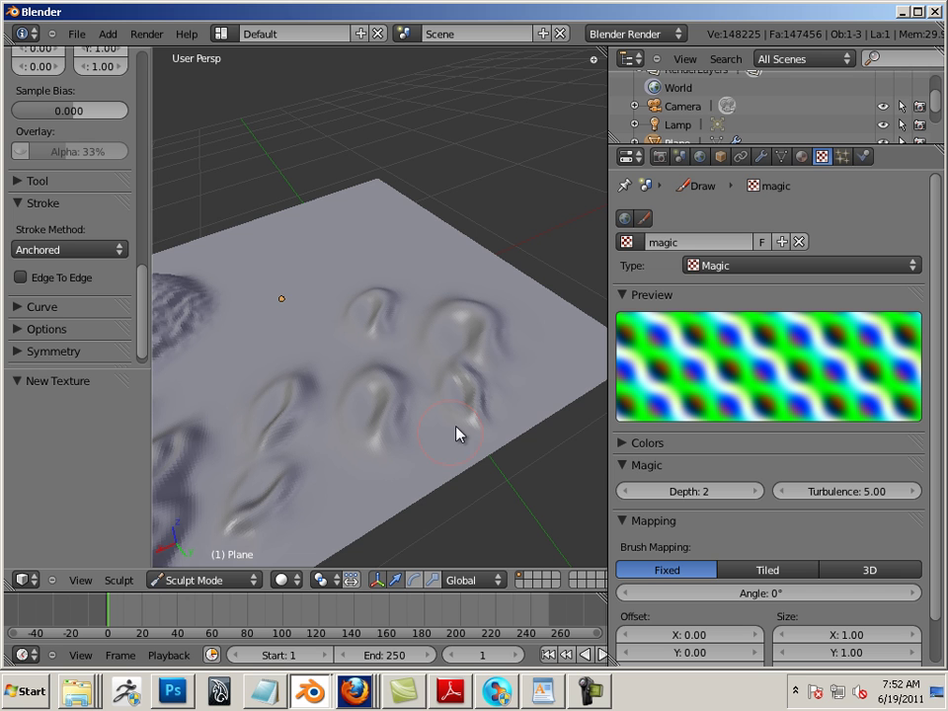
{"action": "mouse_move", "coordinate": [521, 391]}
{"action": "left_mouse_down"}
{"action": "mouse_move", "coordinate": [550, 413]}
{"action": "mouse_move", "coordinate": [546, 436]}
{"action": "left_mouse_up"}
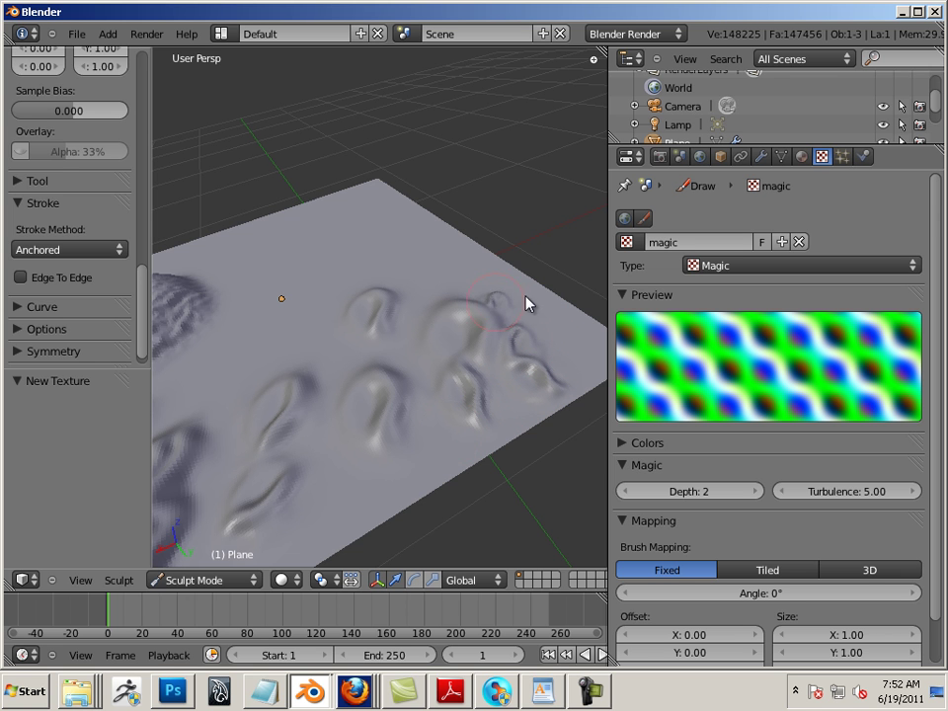
{"action": "left_click_drag", "start_coordinate": [446, 381], "coordinate": [454, 402]}
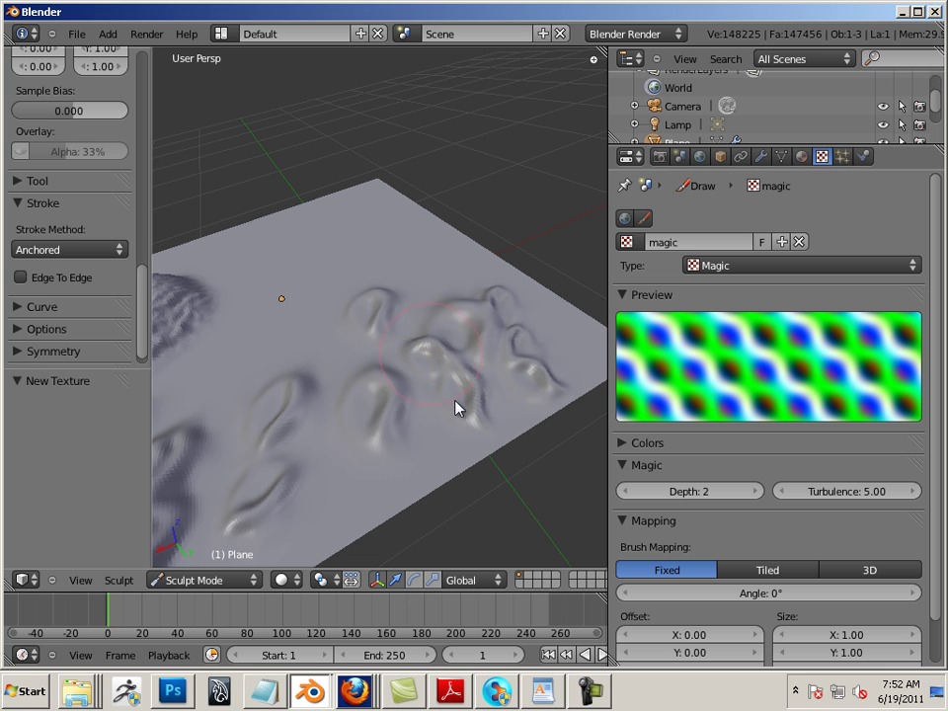
{"action": "mouse_move", "coordinate": [452, 463]}
{"action": "left_mouse_down"}
{"action": "mouse_move", "coordinate": [460, 474]}
{"action": "mouse_move", "coordinate": [461, 446]}
{"action": "mouse_move", "coordinate": [495, 449]}
{"action": "mouse_move", "coordinate": [508, 415]}
{"action": "left_mouse_up"}
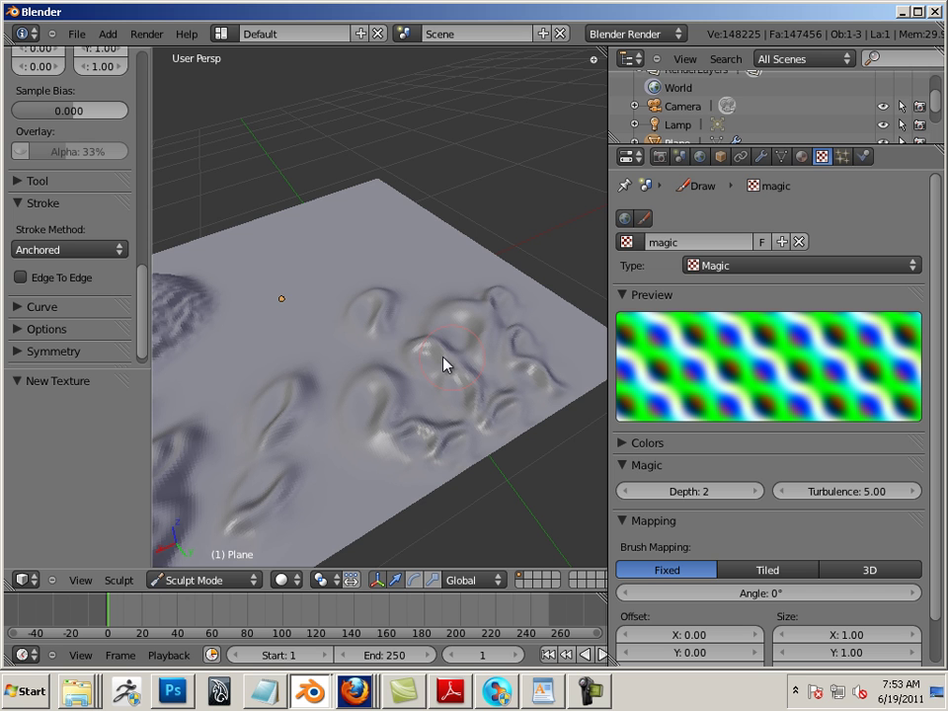
{"action": "left_click_drag", "start_coordinate": [394, 361], "coordinate": [428, 368]}
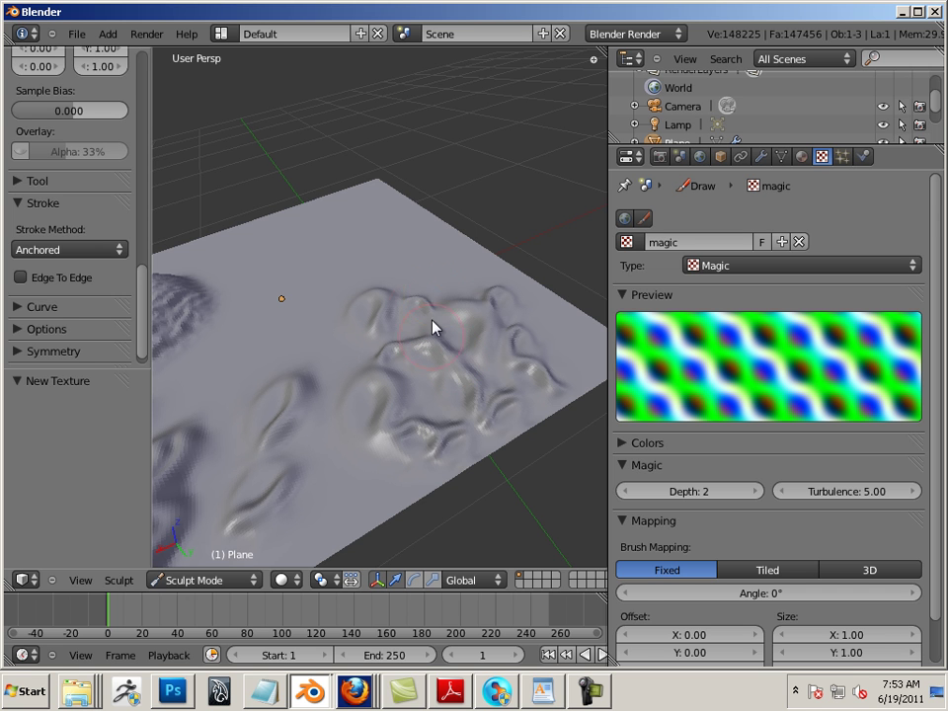
{"action": "mouse_move", "coordinate": [456, 301]}
{"action": "left_mouse_down"}
{"action": "mouse_move", "coordinate": [436, 345]}
{"action": "mouse_move", "coordinate": [526, 328]}
{"action": "mouse_move", "coordinate": [542, 364]}
{"action": "mouse_move", "coordinate": [494, 373]}
{"action": "left_mouse_up"}
{"action": "left_click_drag", "start_coordinate": [434, 406], "coordinate": [440, 420]}
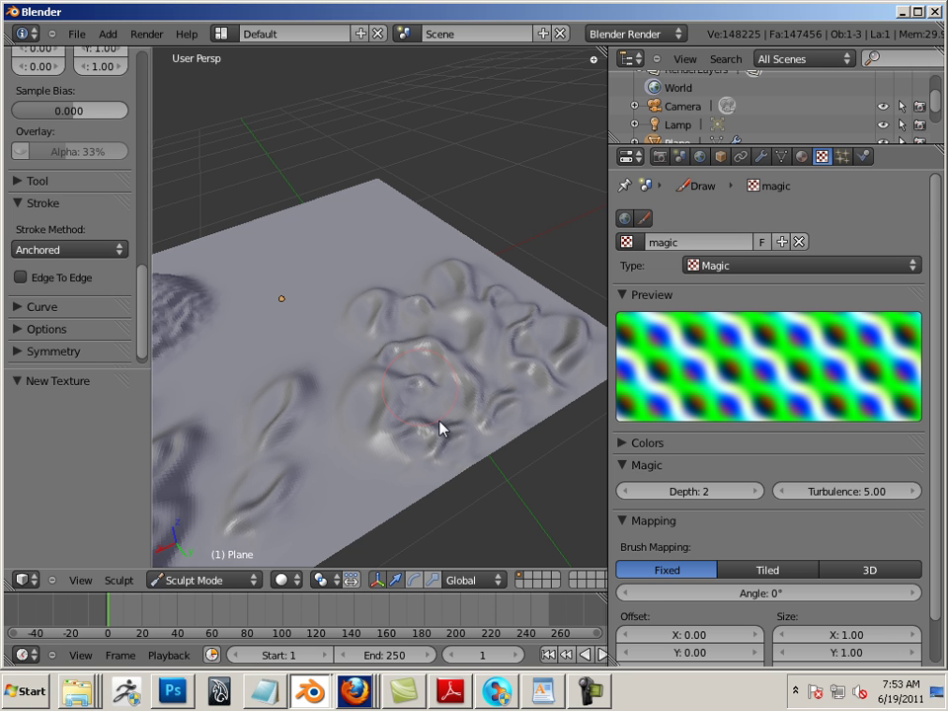
{"action": "left_click_drag", "start_coordinate": [376, 492], "coordinate": [361, 531]}
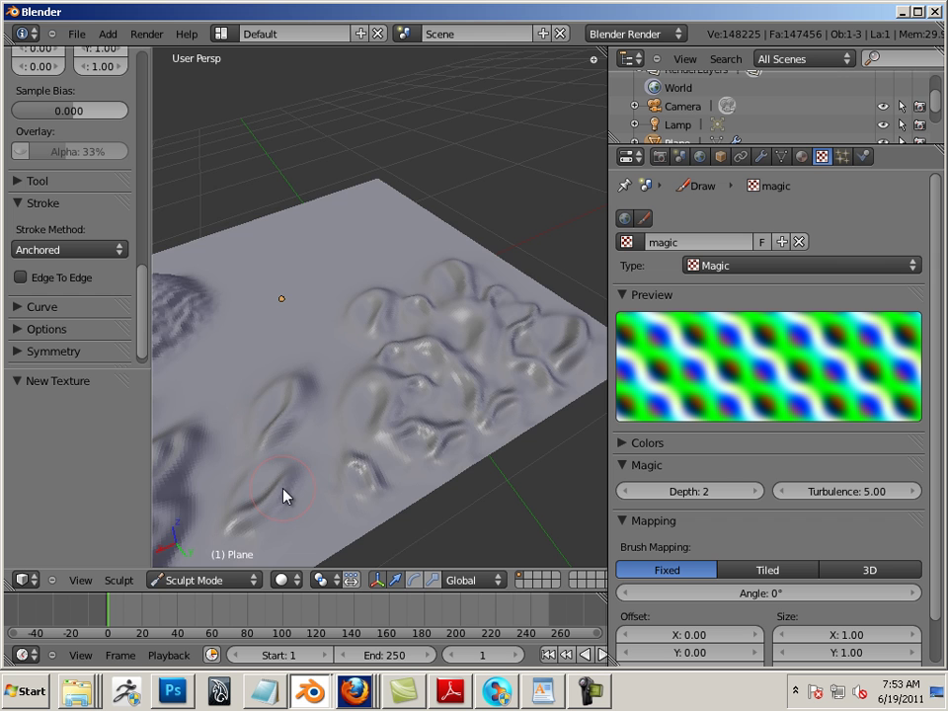
{"action": "mouse_move", "coordinate": [283, 497]}
{"action": "middle_mouse_down"}
{"action": "mouse_move", "coordinate": [277, 474]}
{"action": "mouse_move", "coordinate": [356, 563]}
{"action": "mouse_move", "coordinate": [367, 476]}
{"action": "mouse_move", "coordinate": [430, 493]}
{"action": "mouse_move", "coordinate": [453, 416]}
{"action": "mouse_move", "coordinate": [451, 395]}
{"action": "mouse_move", "coordinate": [439, 396]}
{"action": "mouse_move", "coordinate": [462, 472]}
{"action": "middle_mouse_up"}
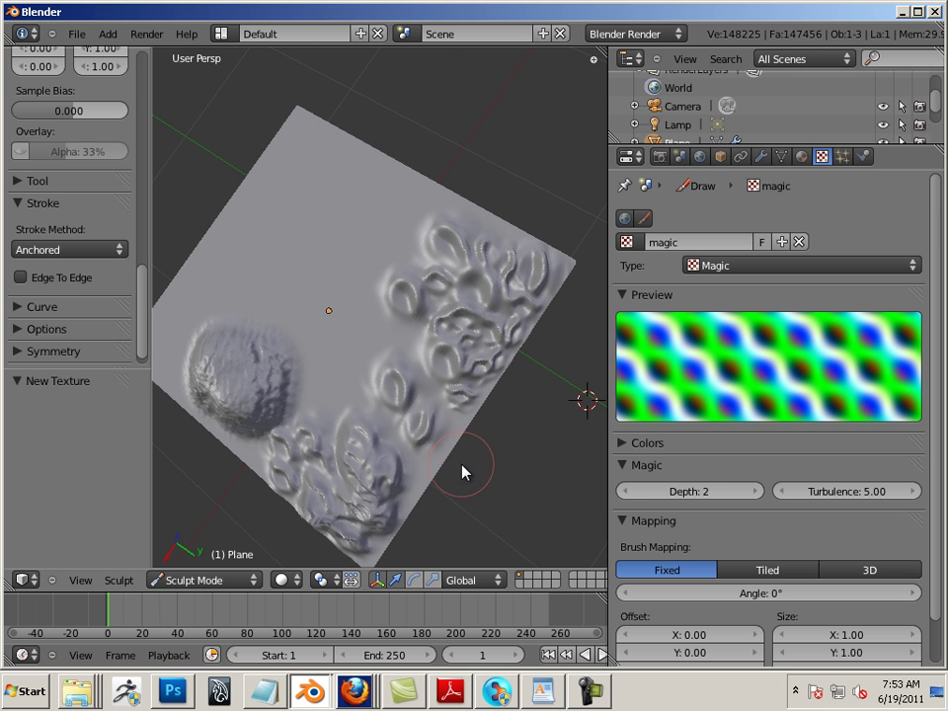
Switch the stroke method to Drag Dot and place dot bumps near the plane's top.
{"action": "left_click", "coordinate": [73, 252]}
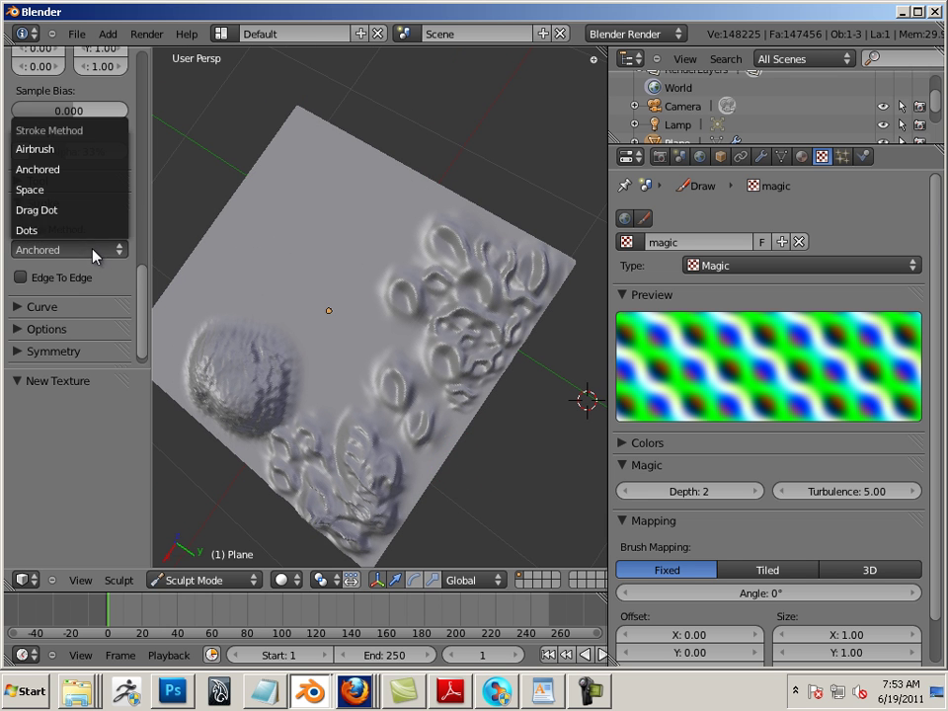
{"action": "left_click", "coordinate": [91, 214]}
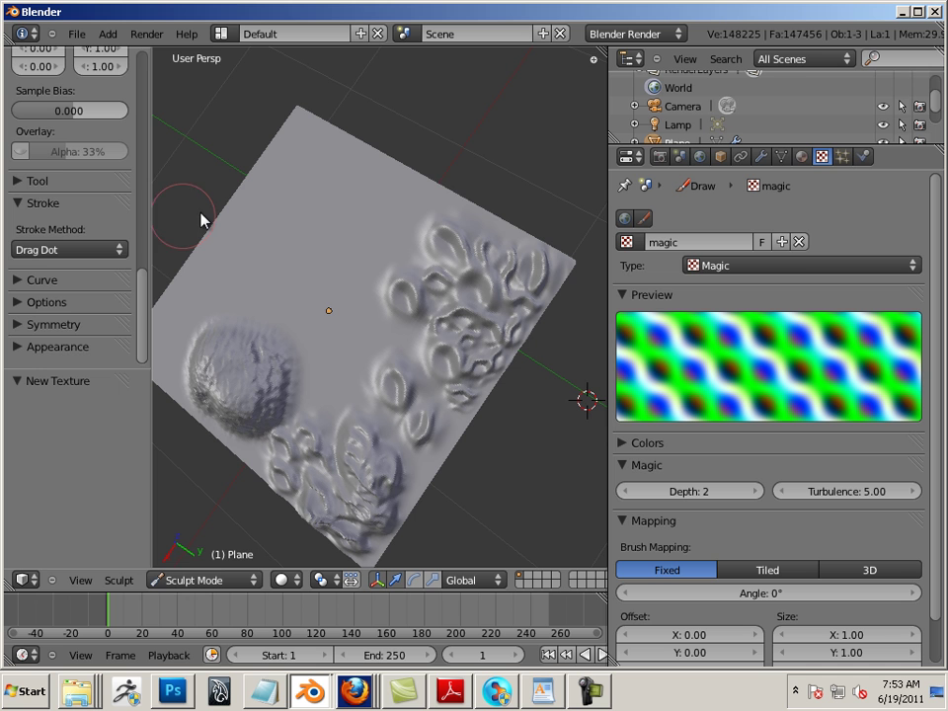
{"action": "mouse_move", "coordinate": [276, 210]}
{"action": "left_mouse_down"}
{"action": "mouse_move", "coordinate": [288, 216]}
{"action": "mouse_move", "coordinate": [363, 198]}
{"action": "mouse_move", "coordinate": [409, 208]}
{"action": "mouse_move", "coordinate": [416, 239]}
{"action": "mouse_move", "coordinate": [391, 213]}
{"action": "mouse_move", "coordinate": [436, 219]}
{"action": "mouse_move", "coordinate": [438, 211]}
{"action": "left_mouse_up"}
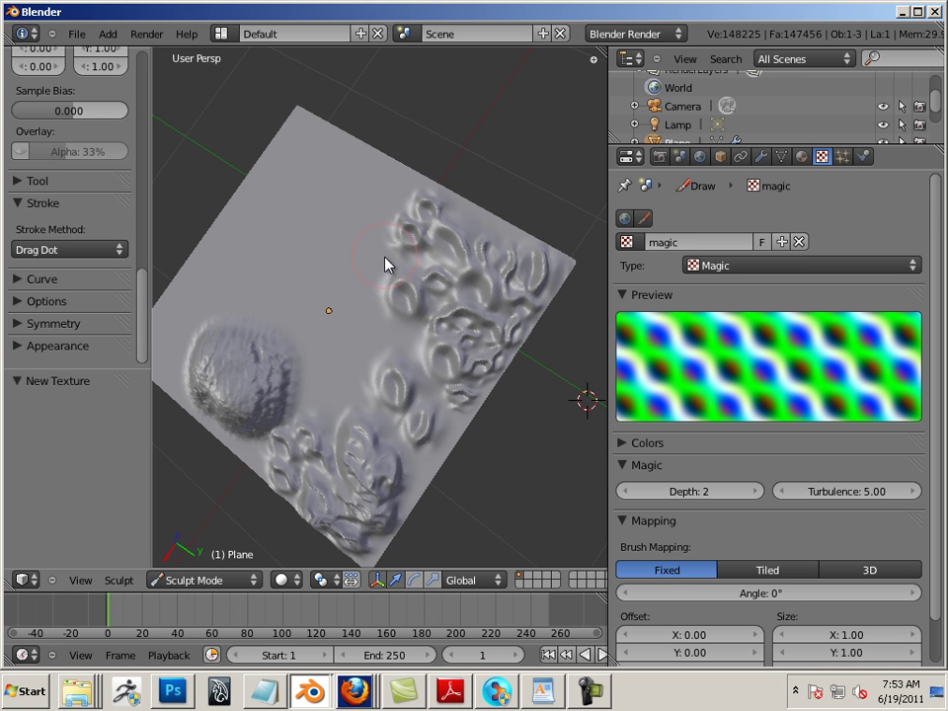
{"action": "left_click", "coordinate": [395, 268]}
{"action": "mouse_move", "coordinate": [357, 316]}
{"action": "left_mouse_down"}
{"action": "mouse_move", "coordinate": [391, 345]}
{"action": "mouse_move", "coordinate": [407, 341]}
{"action": "left_mouse_up"}
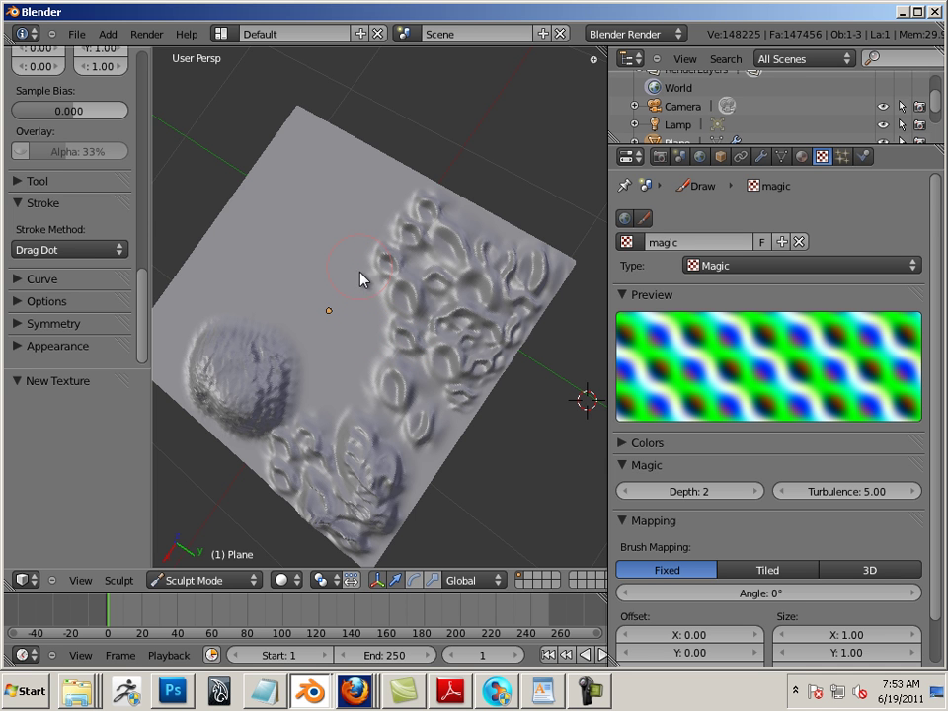
Change the stroke method to Dots and sculpt a ridge across the plane's middle.
{"action": "left_click", "coordinate": [98, 249]}
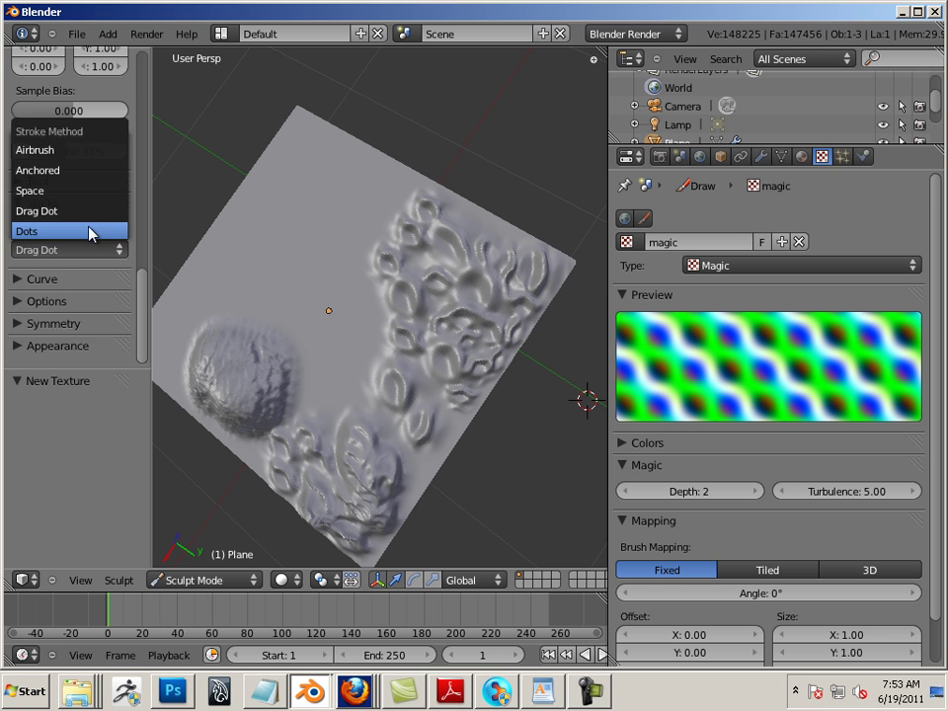
{"action": "left_click", "coordinate": [91, 230]}
{"action": "mouse_move", "coordinate": [318, 265]}
{"action": "left_mouse_down"}
{"action": "mouse_move", "coordinate": [360, 286]}
{"action": "mouse_move", "coordinate": [356, 307]}
{"action": "mouse_move", "coordinate": [381, 317]}
{"action": "mouse_move", "coordinate": [350, 366]}
{"action": "left_mouse_up"}
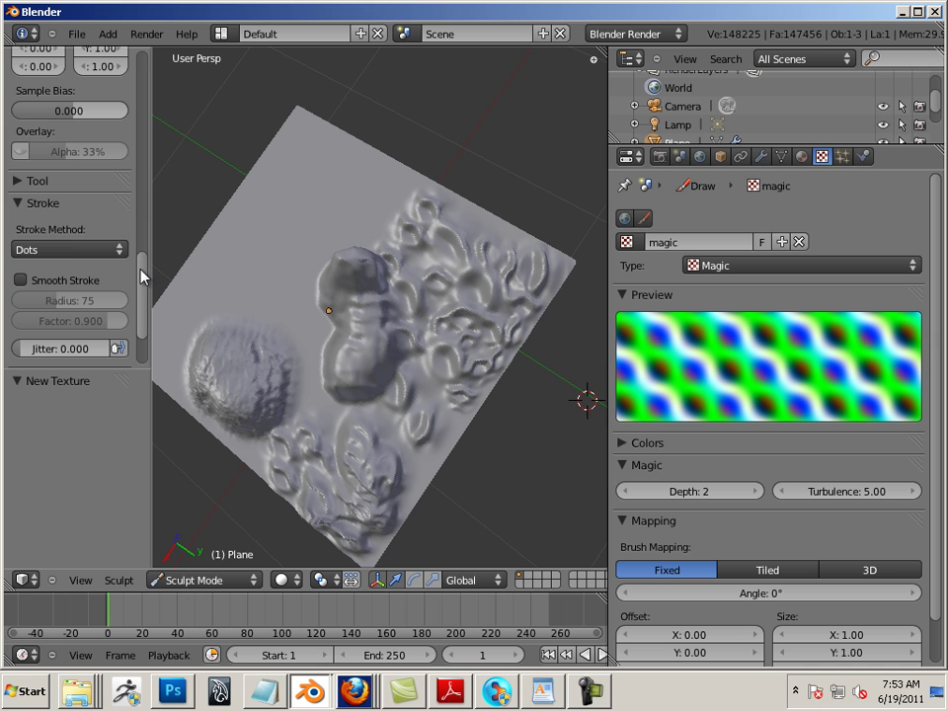
Set the stroke method to Airbrush and raise bumps near the plane's top.
{"action": "left_click", "coordinate": [91, 253]}
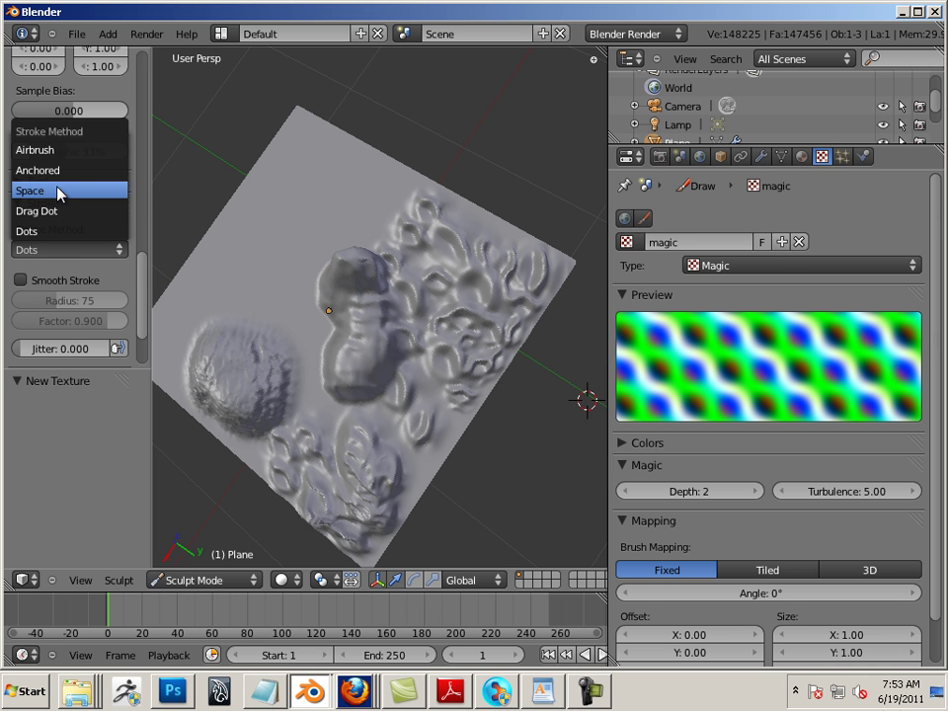
{"action": "left_click", "coordinate": [61, 150]}
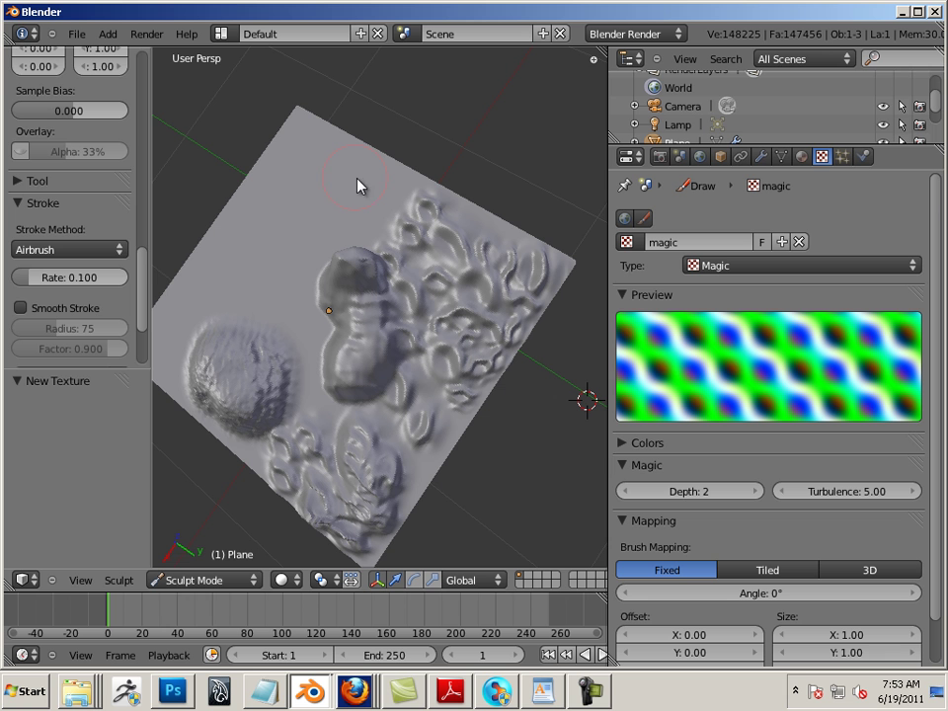
{"action": "left_click_drag", "start_coordinate": [360, 184], "coordinate": [368, 219]}
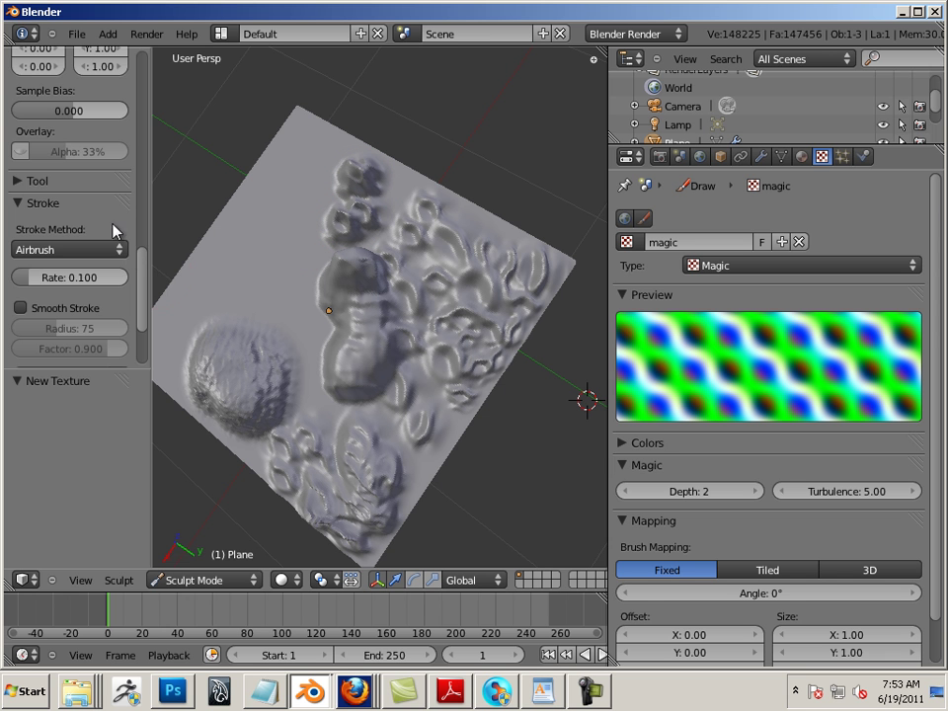
Try an airbrush blob at the upper left, then undo it with Ctrl+Z.
{"action": "left_click_drag", "start_coordinate": [145, 272], "coordinate": [140, 170]}
{"action": "scroll", "coordinate": [102, 111], "scroll_direction": "up", "scroll_amount": 3}
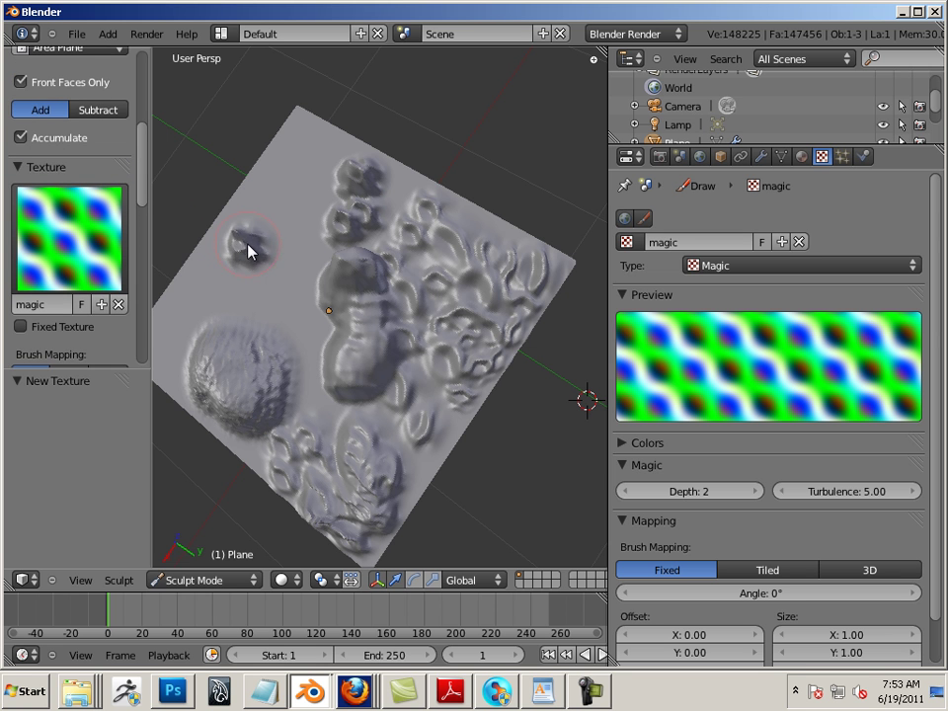
{"action": "mouse_move", "coordinate": [248, 253]}
{"action": "left_mouse_down"}
{"action": "mouse_move", "coordinate": [269, 218]}
{"action": "mouse_move", "coordinate": [294, 215]}
{"action": "mouse_move", "coordinate": [277, 300]}
{"action": "mouse_move", "coordinate": [256, 282]}
{"action": "mouse_move", "coordinate": [238, 292]}
{"action": "left_mouse_up"}
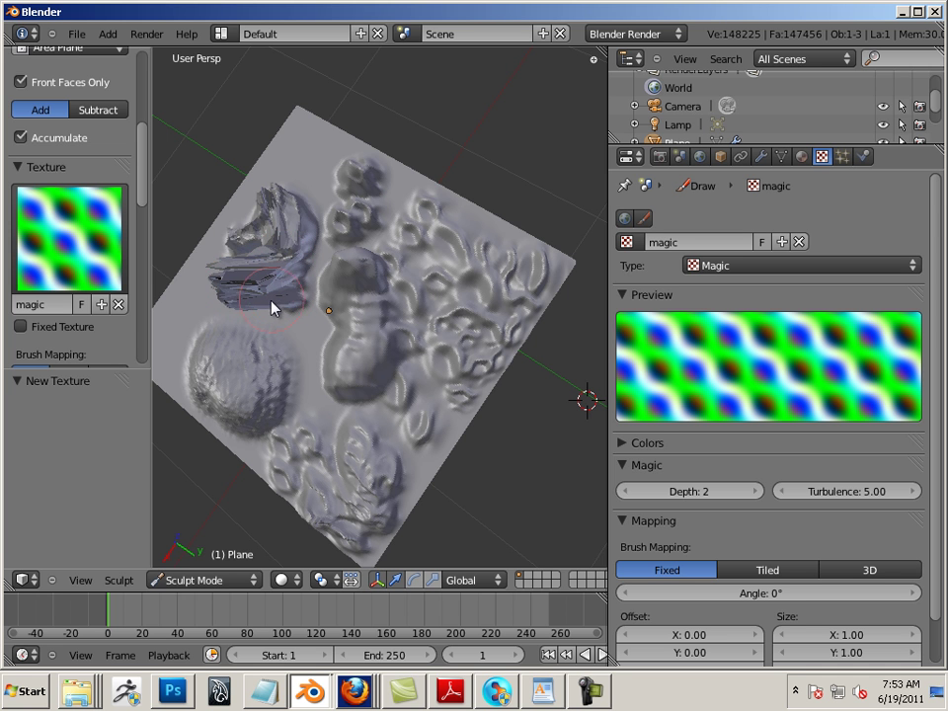
{"action": "key", "text": "ctrl+z"}
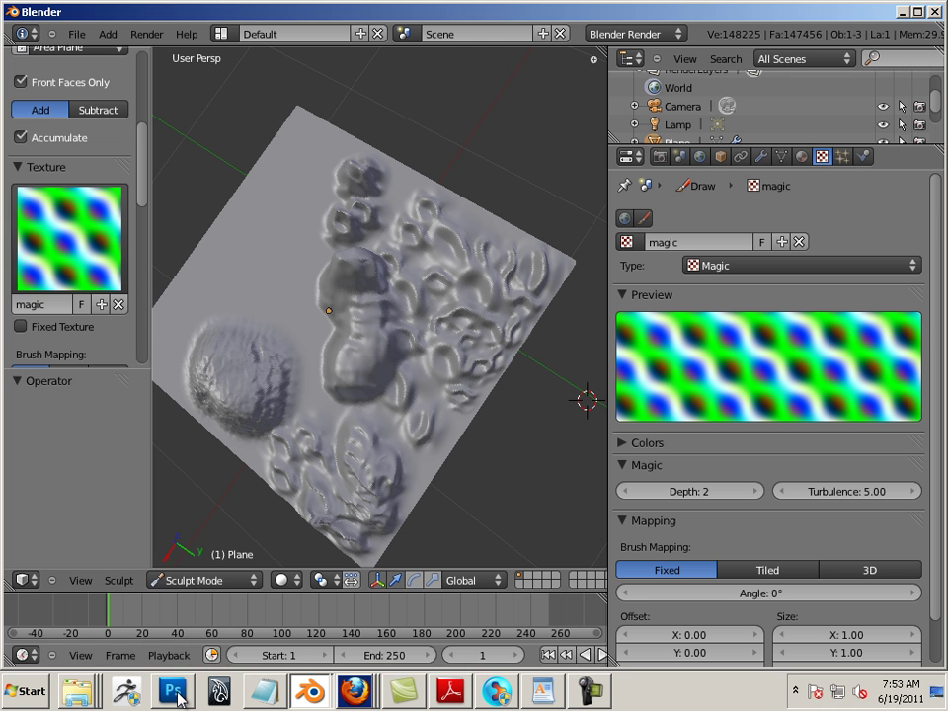
In circle.tga, marquee-select a thin rectangular band across the circle's middle.
{"action": "mouse_move", "coordinate": [178, 698]}
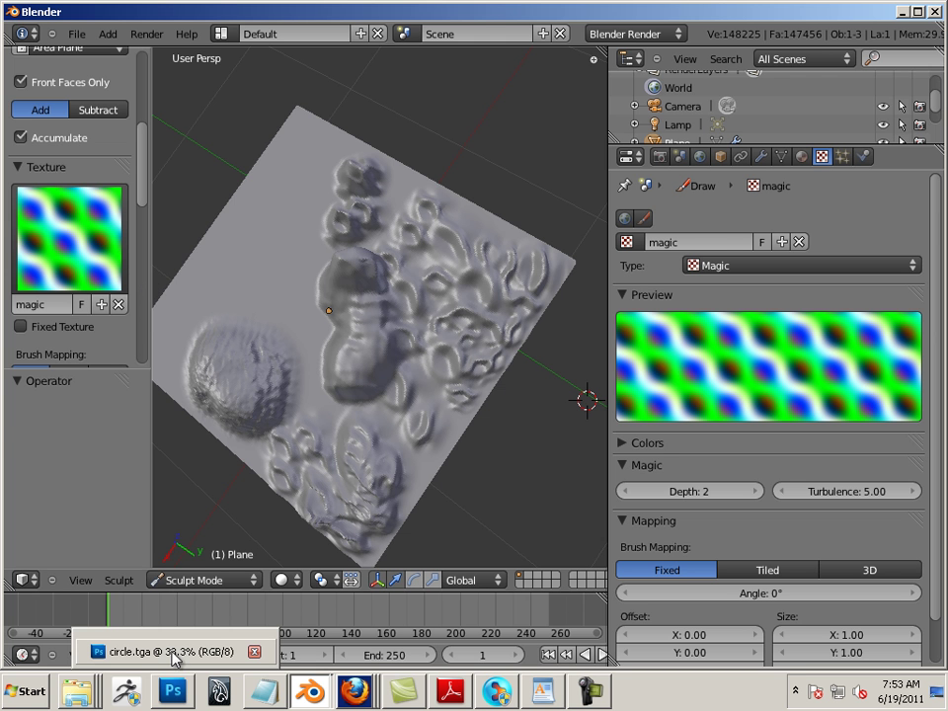
{"action": "left_click", "coordinate": [137, 652]}
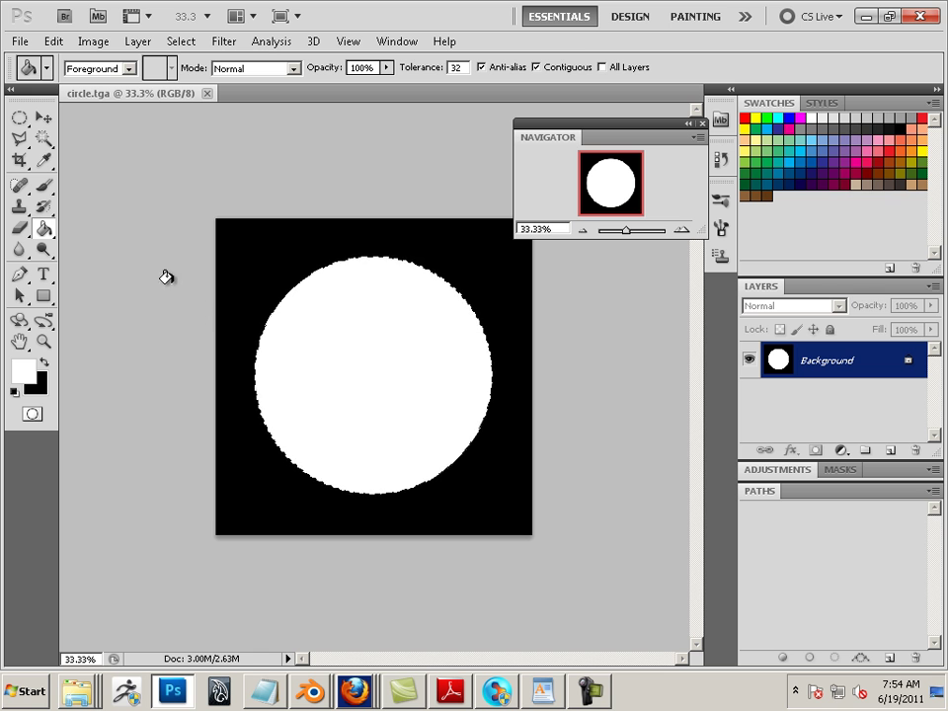
{"action": "left_click", "coordinate": [20, 117]}
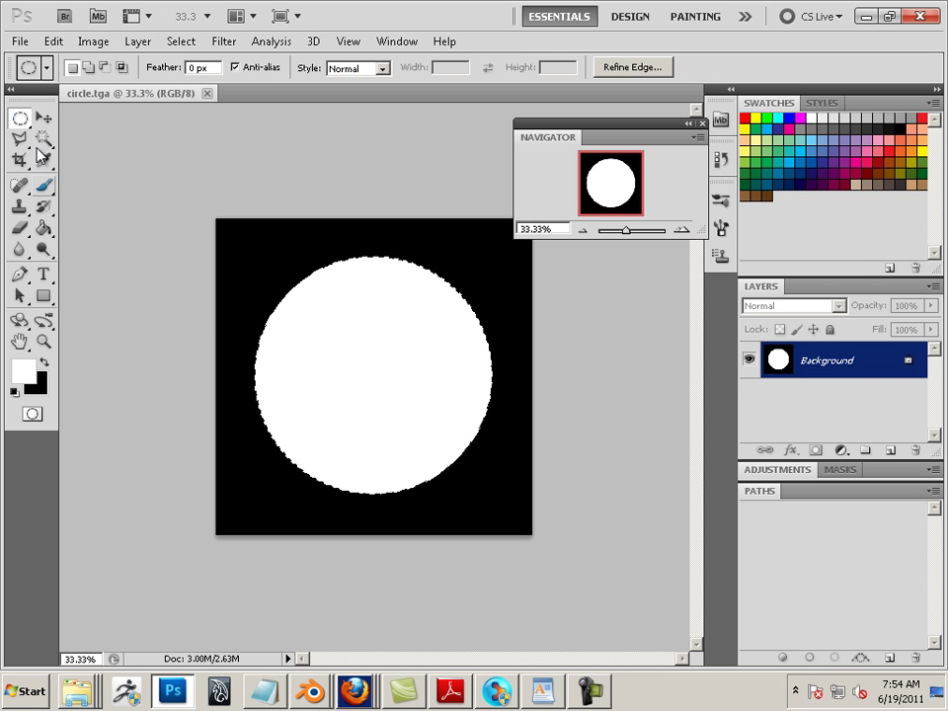
{"action": "right_click", "coordinate": [20, 117]}
{"action": "left_click", "coordinate": [63, 118]}
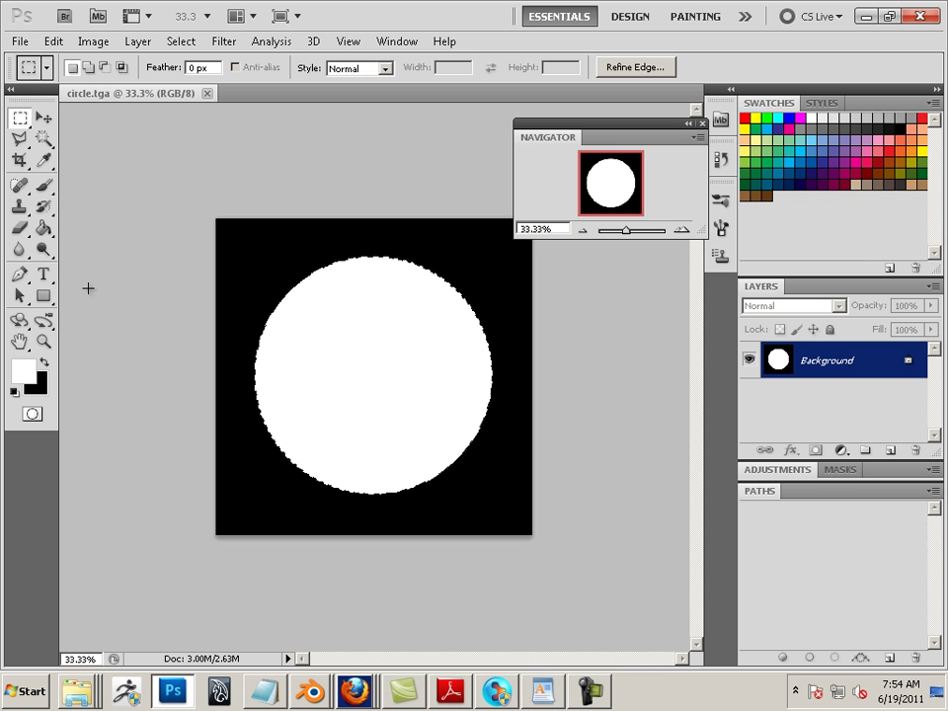
{"action": "key", "text": "ctrl+d"}
{"action": "left_click_drag", "start_coordinate": [438, 399], "coordinate": [497, 391]}
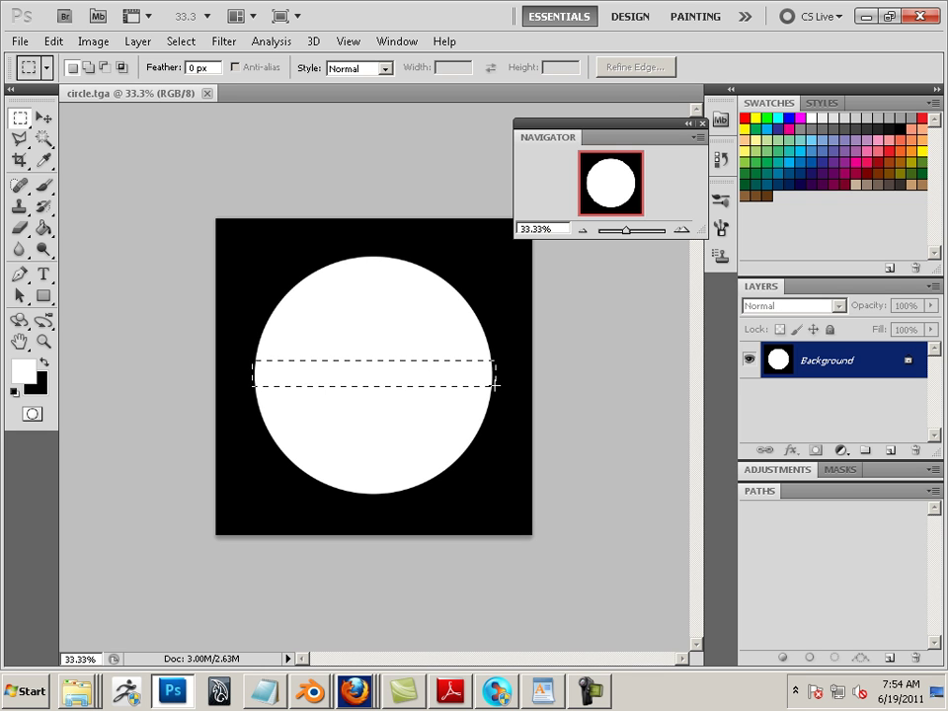
Fill the selected band with black on a new layer.
{"action": "left_click", "coordinate": [678, 401]}
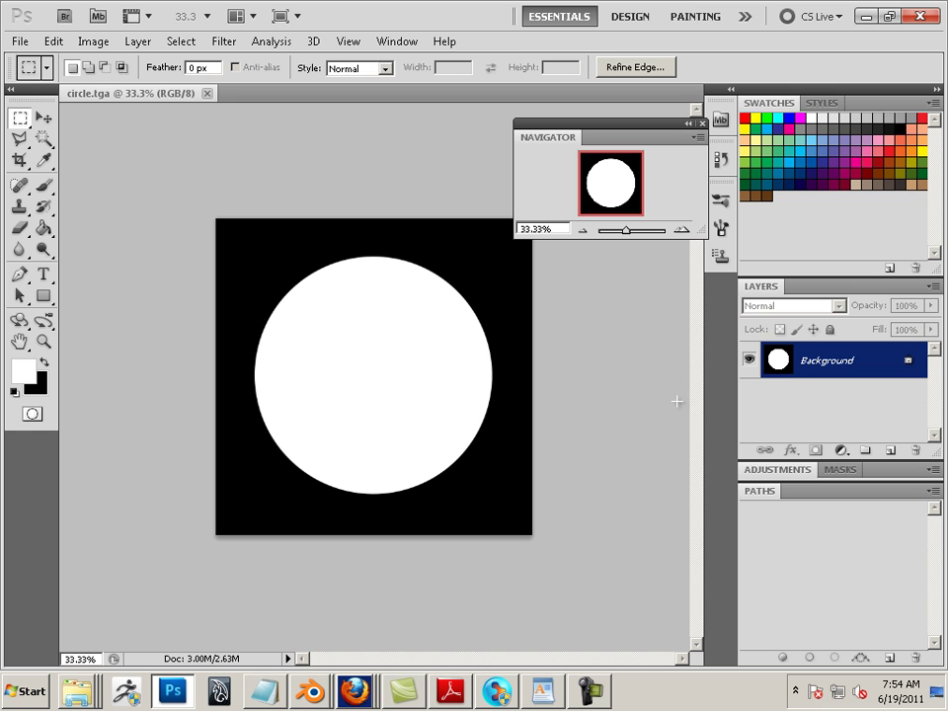
{"action": "left_click", "coordinate": [890, 450]}
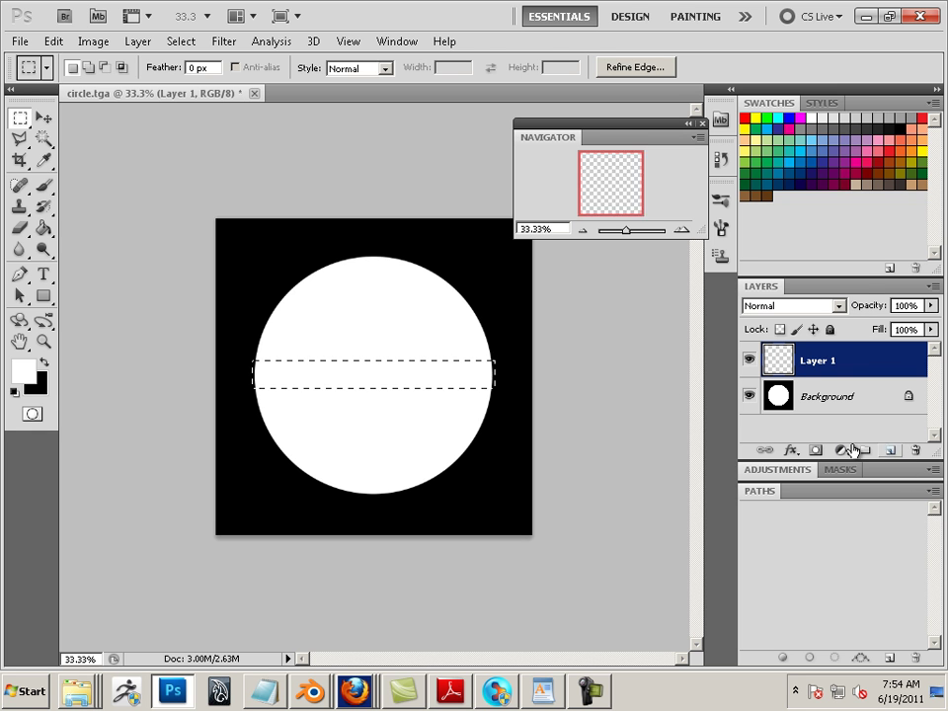
{"action": "left_click", "coordinate": [43, 228]}
{"action": "left_click", "coordinate": [318, 377]}
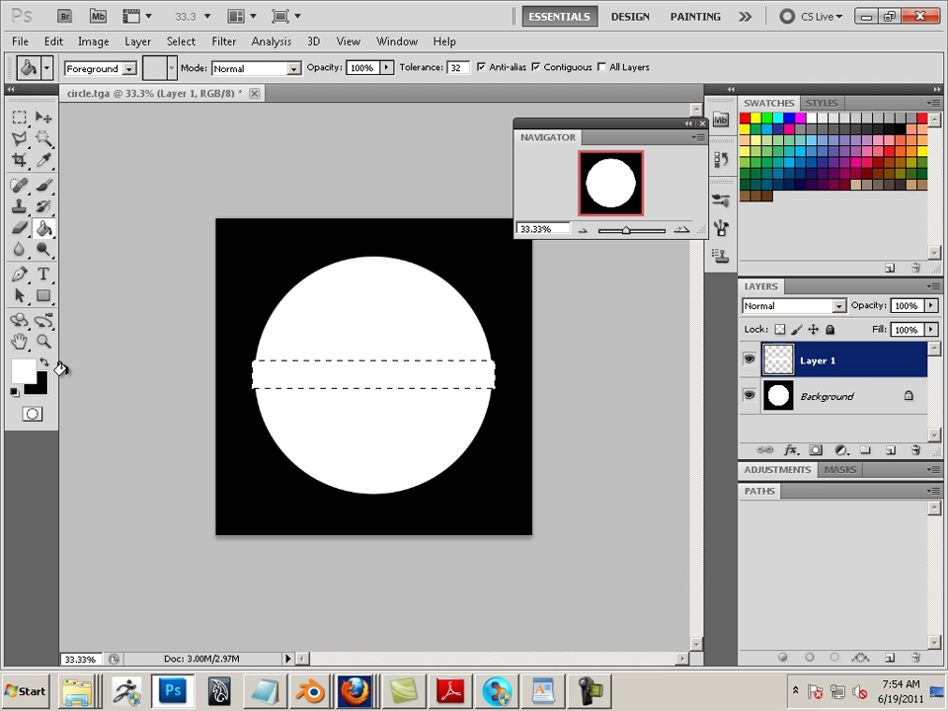
{"action": "left_click", "coordinate": [44, 363]}
{"action": "left_click", "coordinate": [352, 377]}
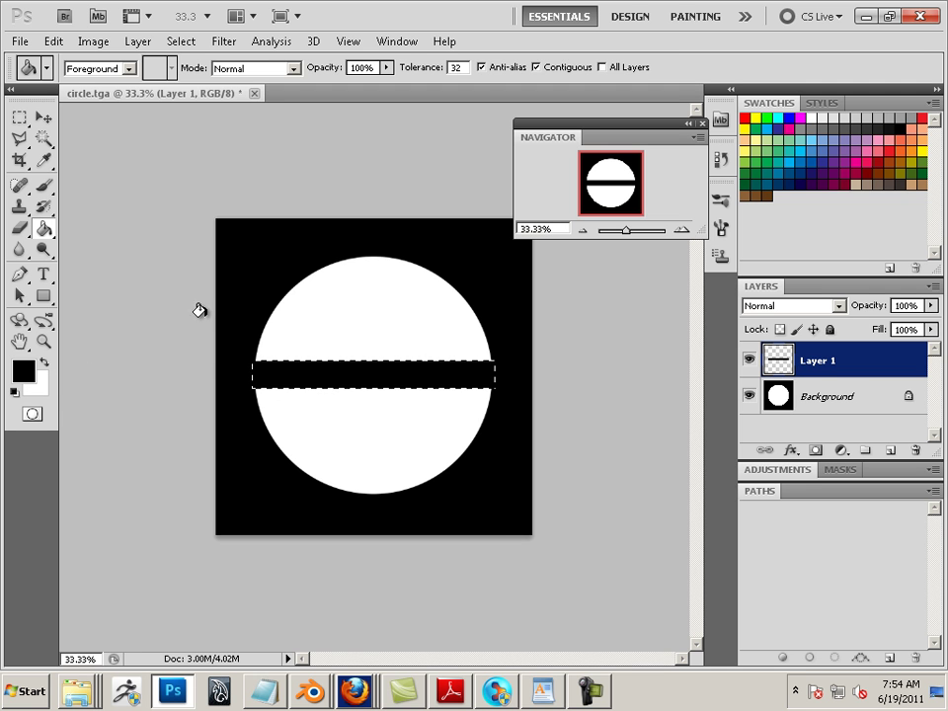
Narrow the black bar to 87.19% to sit inside the circle and nudge it upward.
{"action": "left_click", "coordinate": [43, 118]}
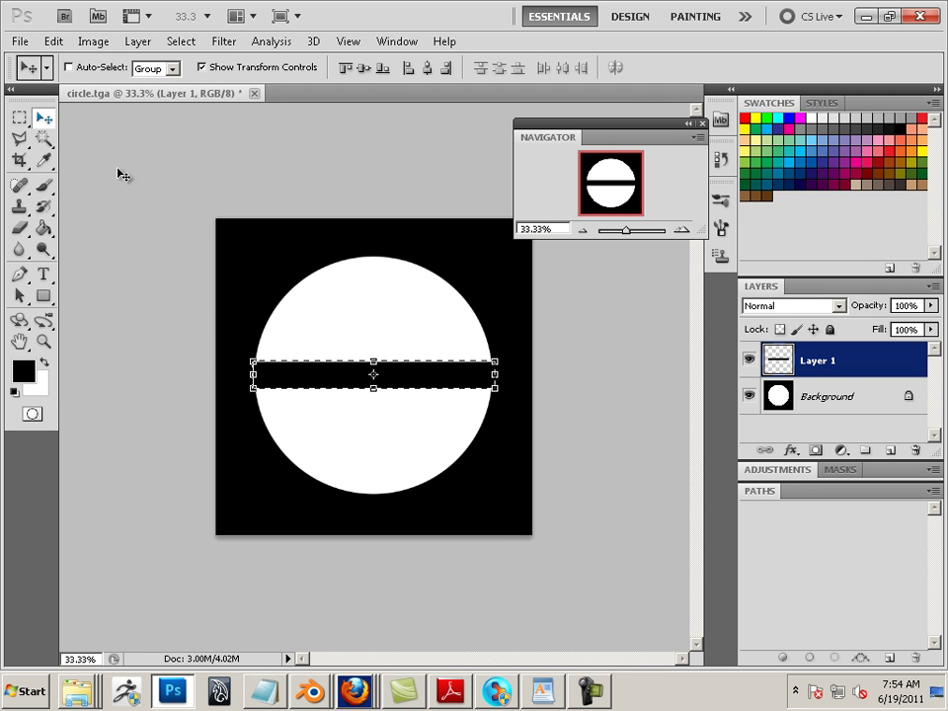
{"action": "left_click", "coordinate": [255, 376]}
{"action": "left_click_drag", "start_coordinate": [259, 376], "coordinate": [269, 376]}
{"action": "left_click_drag", "start_coordinate": [495, 375], "coordinate": [481, 377]}
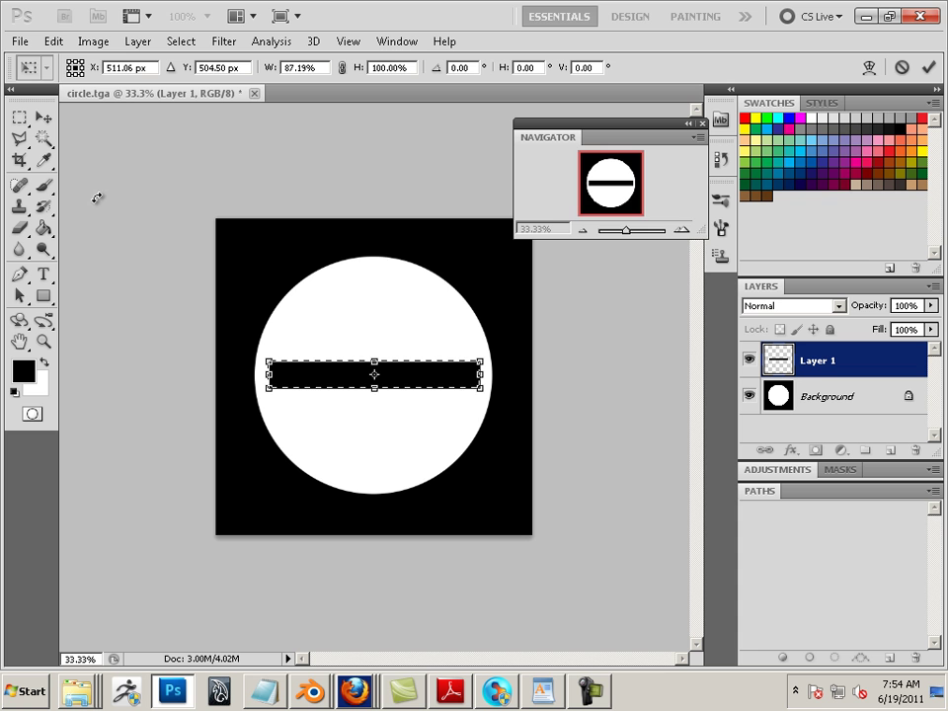
{"action": "left_click", "coordinate": [44, 118]}
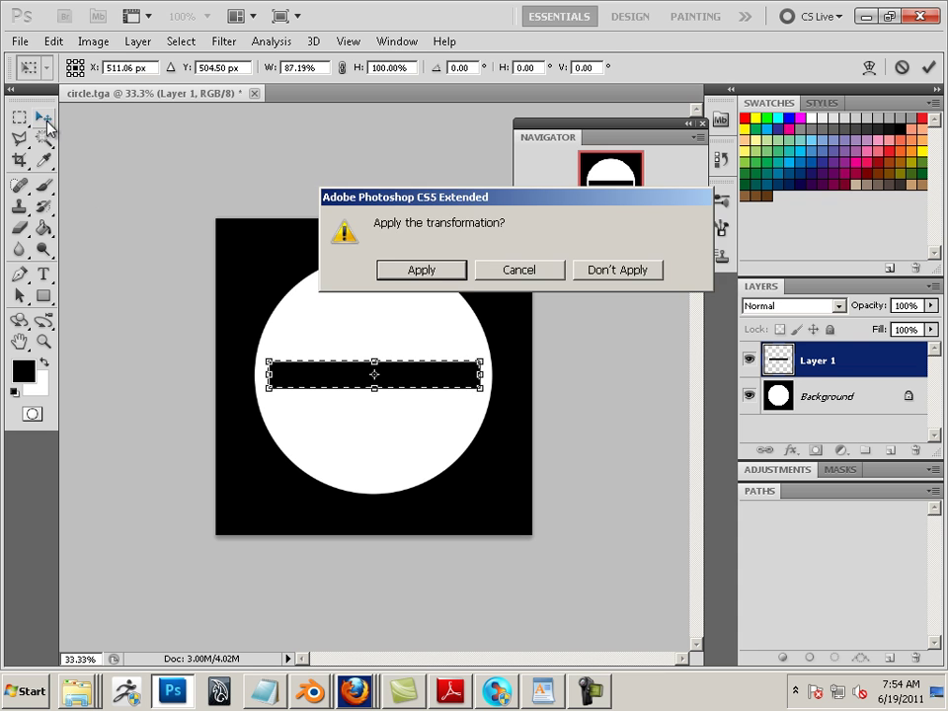
{"action": "left_click", "coordinate": [447, 270]}
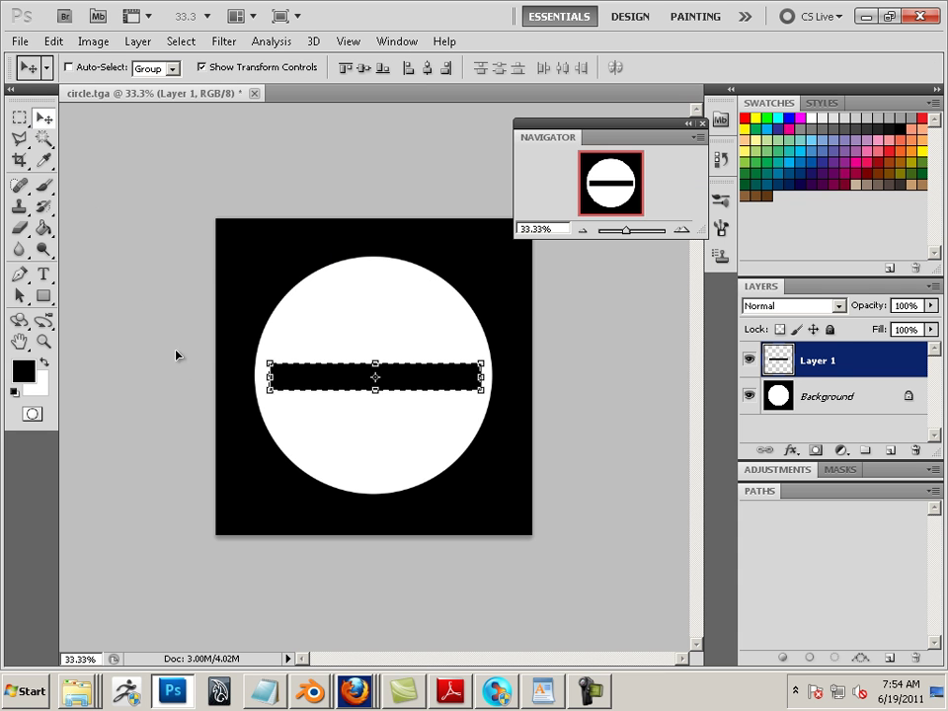
{"action": "left_click_drag", "start_coordinate": [343, 381], "coordinate": [336, 380]}
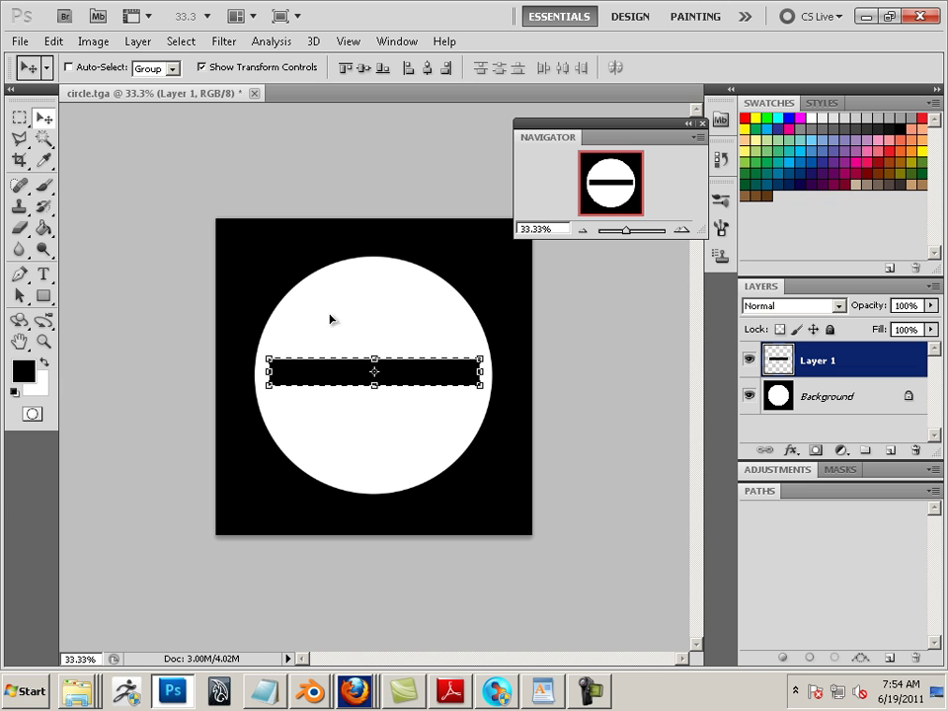
{"action": "left_click", "coordinate": [19, 40]}
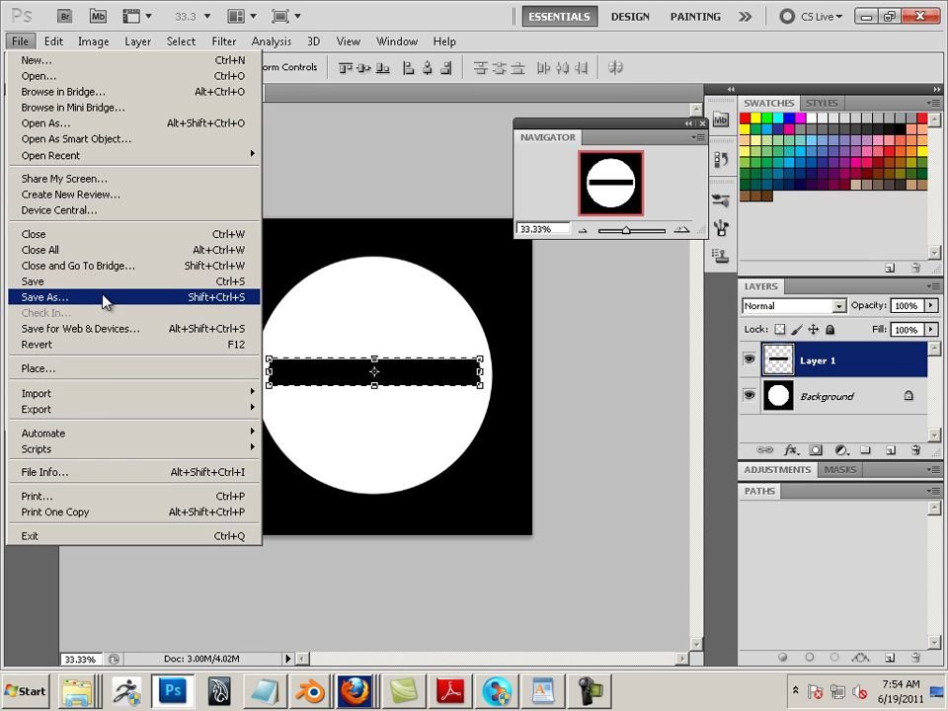
Save the slotted image as the Targa file screw.
{"action": "left_click", "coordinate": [56, 298]}
{"action": "left_click", "coordinate": [376, 394]}
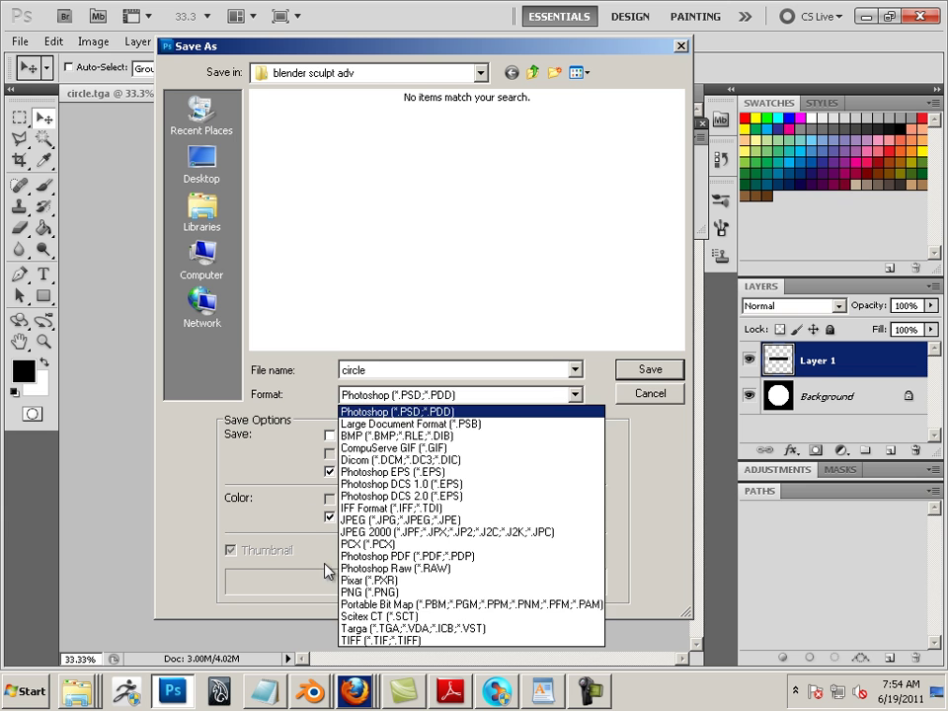
{"action": "left_click", "coordinate": [361, 571]}
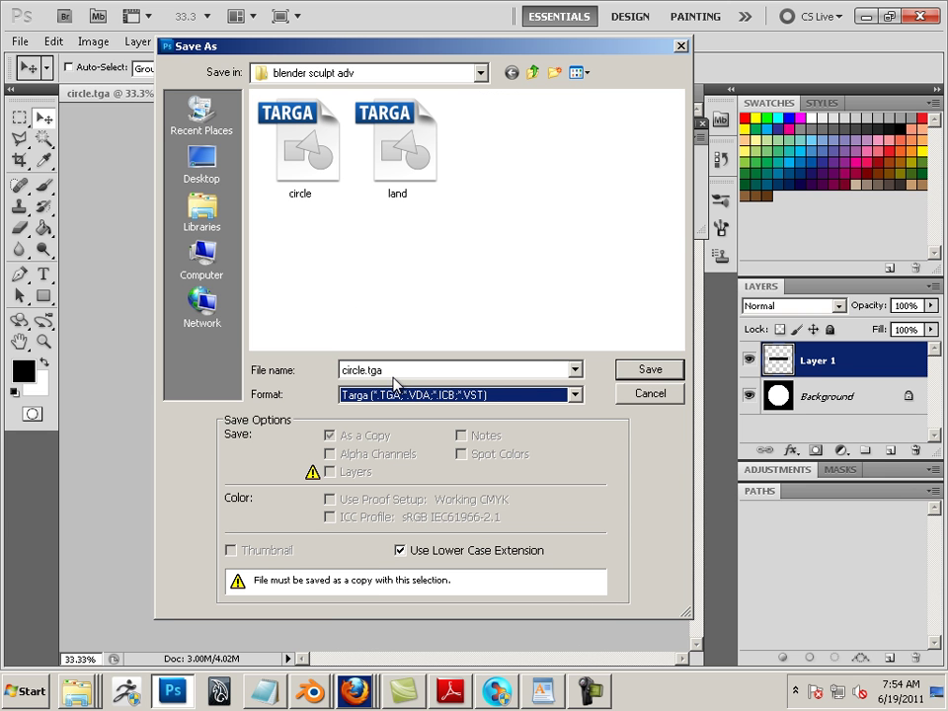
{"action": "key", "text": "shift+Tab"}
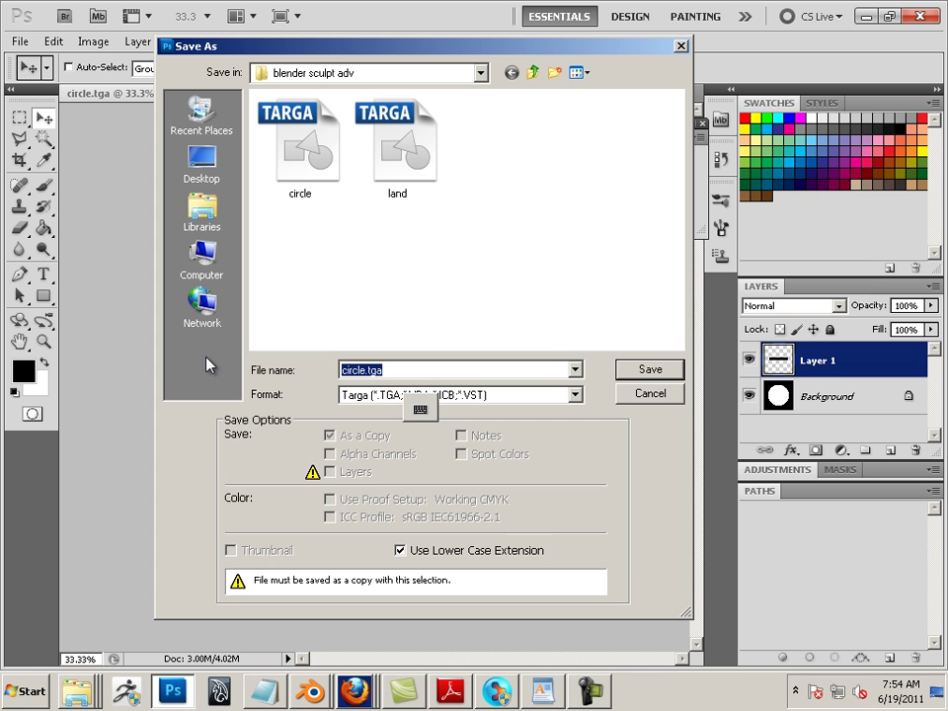
{"action": "type", "text": "screw"}
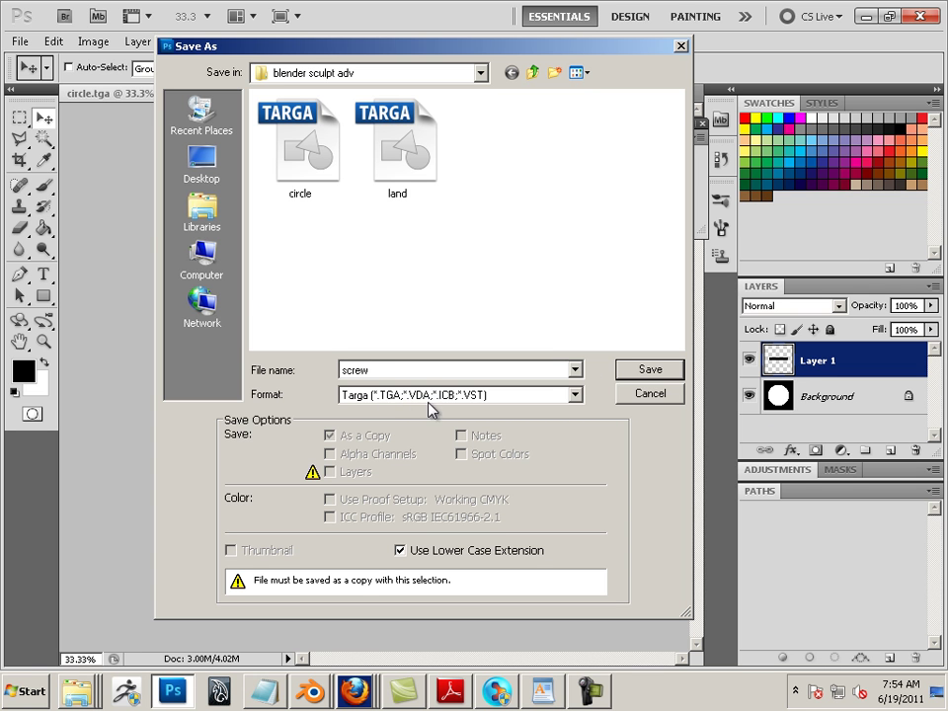
{"action": "left_click", "coordinate": [652, 373]}
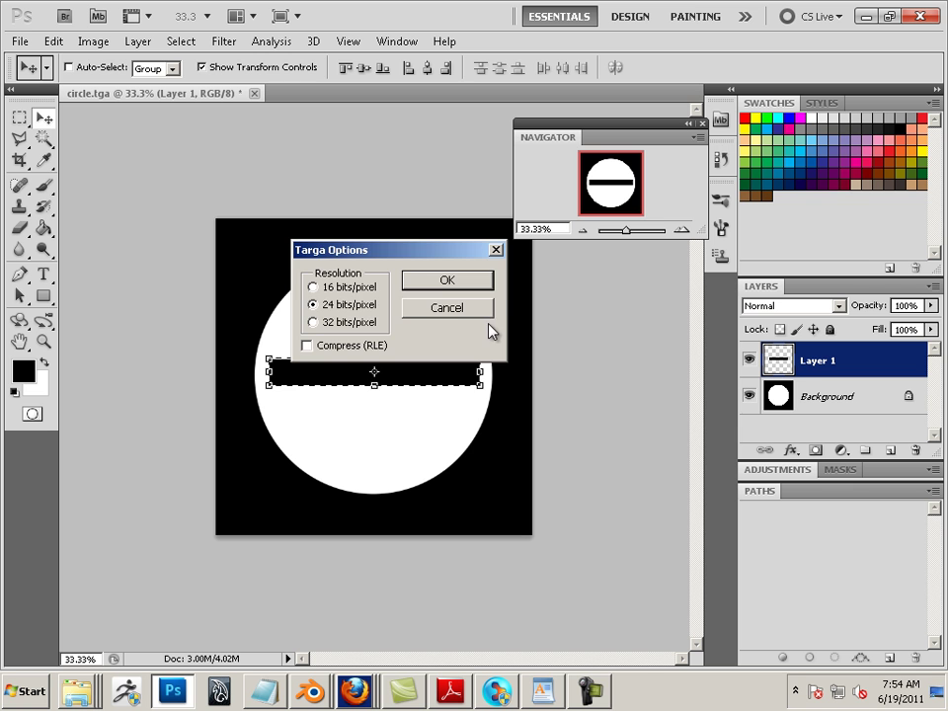
{"action": "left_click", "coordinate": [432, 281]}
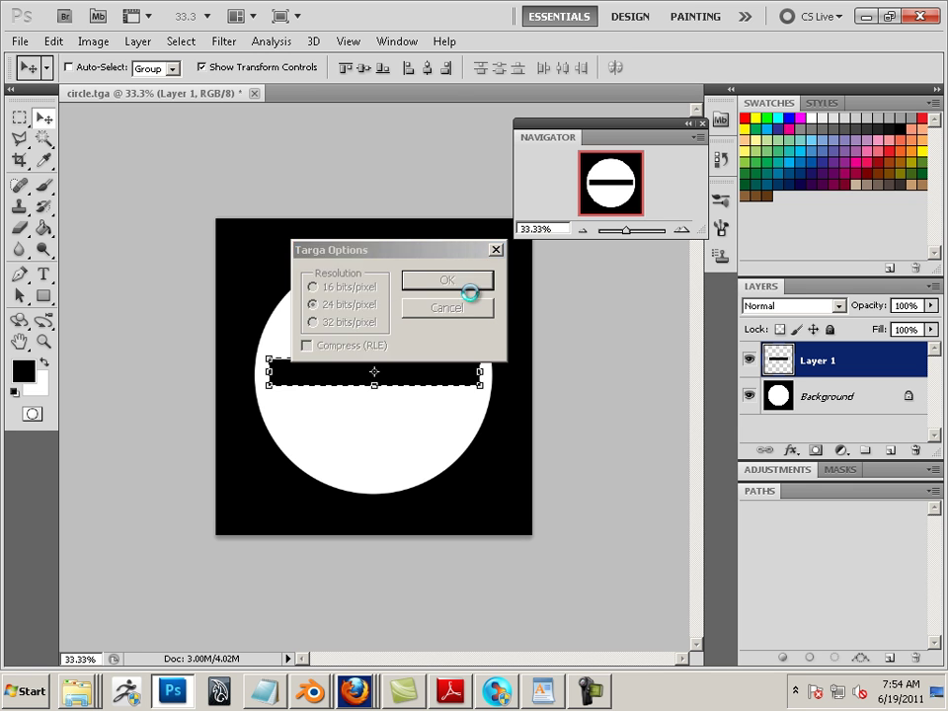
Hide the bar layer and save the plain circle over circle.tga as 24-bit Targa.
{"action": "left_click", "coordinate": [749, 361]}
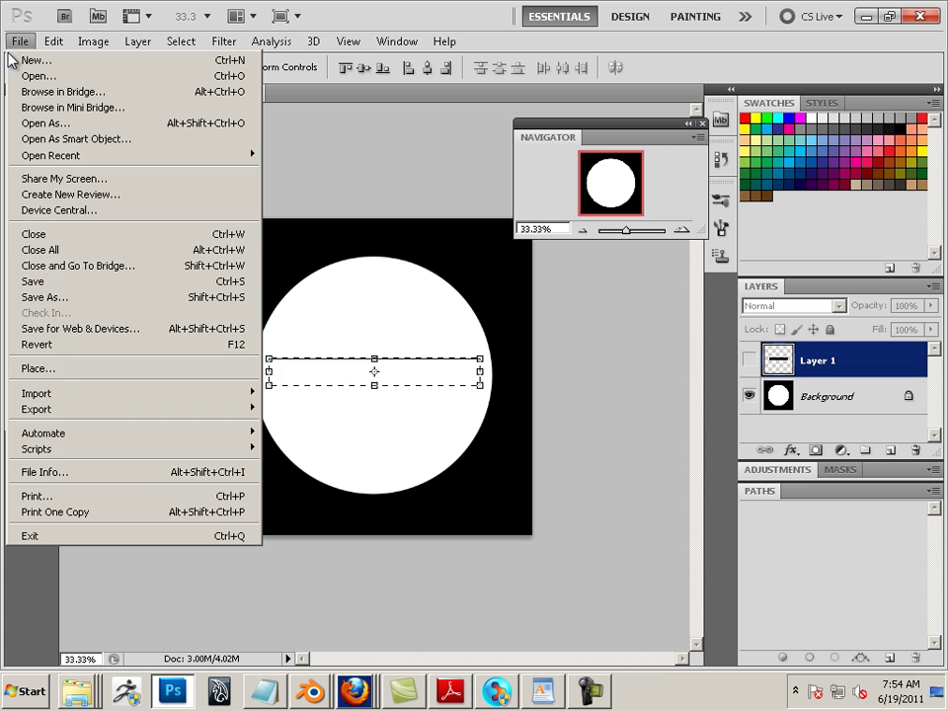
{"action": "left_click", "coordinate": [118, 297]}
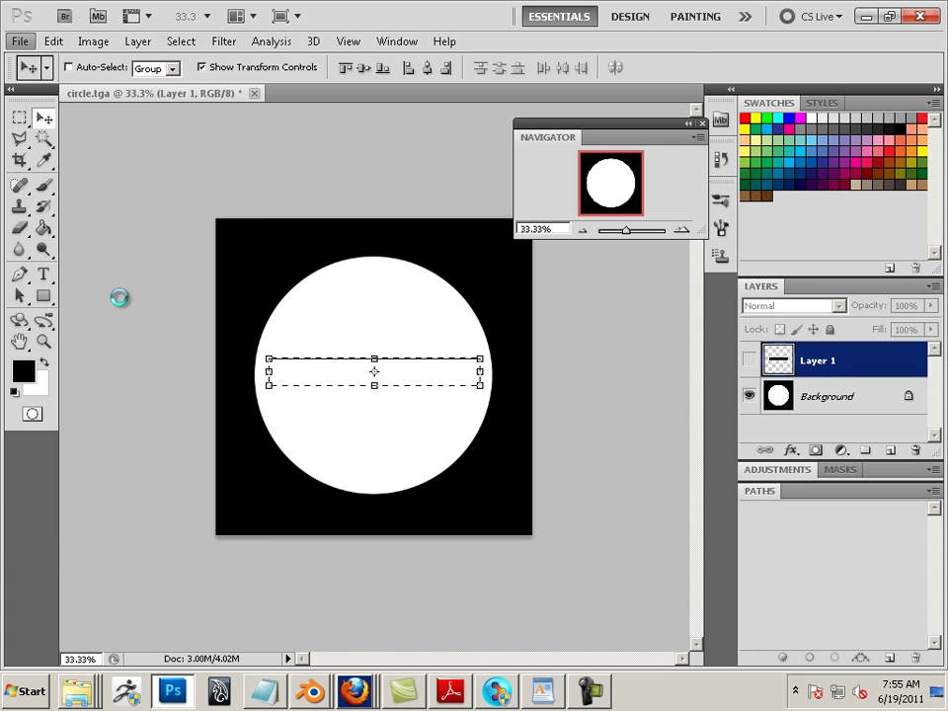
{"action": "left_click", "coordinate": [379, 395]}
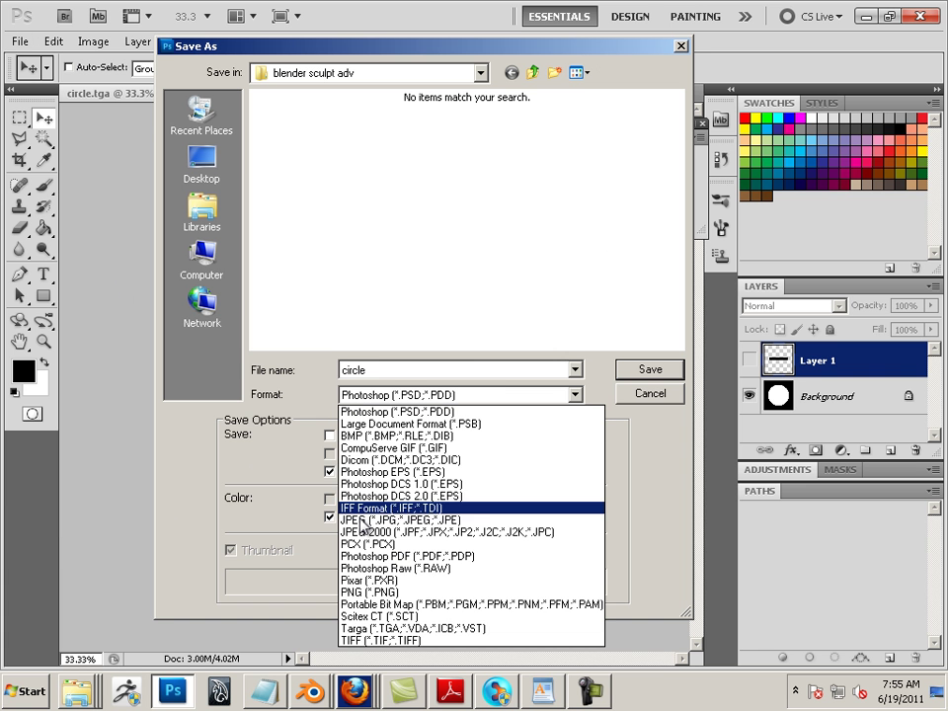
{"action": "left_click", "coordinate": [380, 630]}
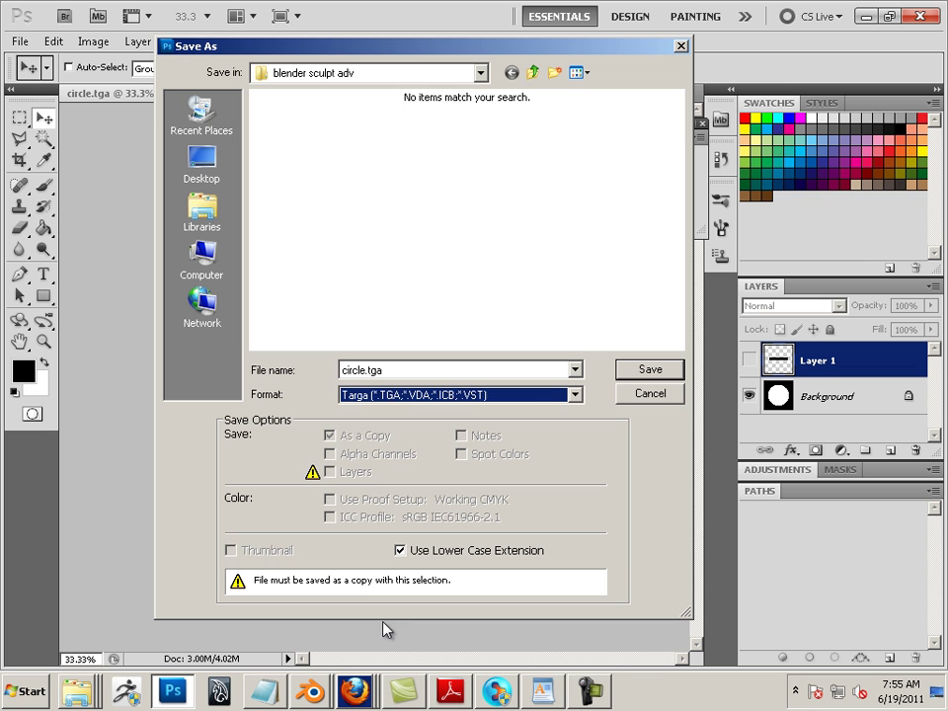
{"action": "left_click", "coordinate": [647, 371]}
{"action": "left_click", "coordinate": [438, 269]}
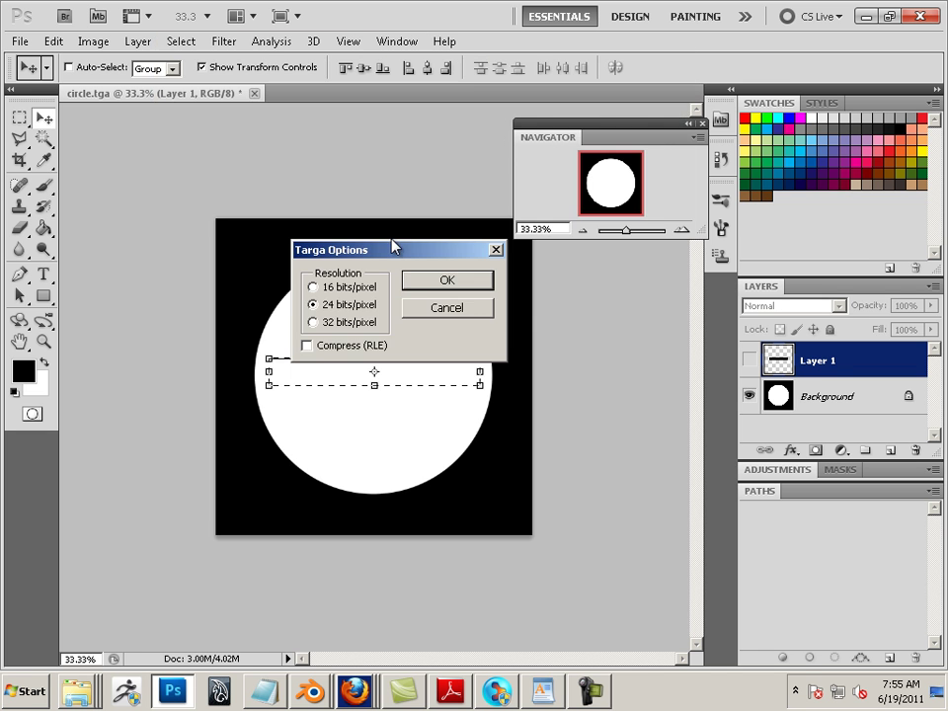
{"action": "left_click", "coordinate": [432, 285]}
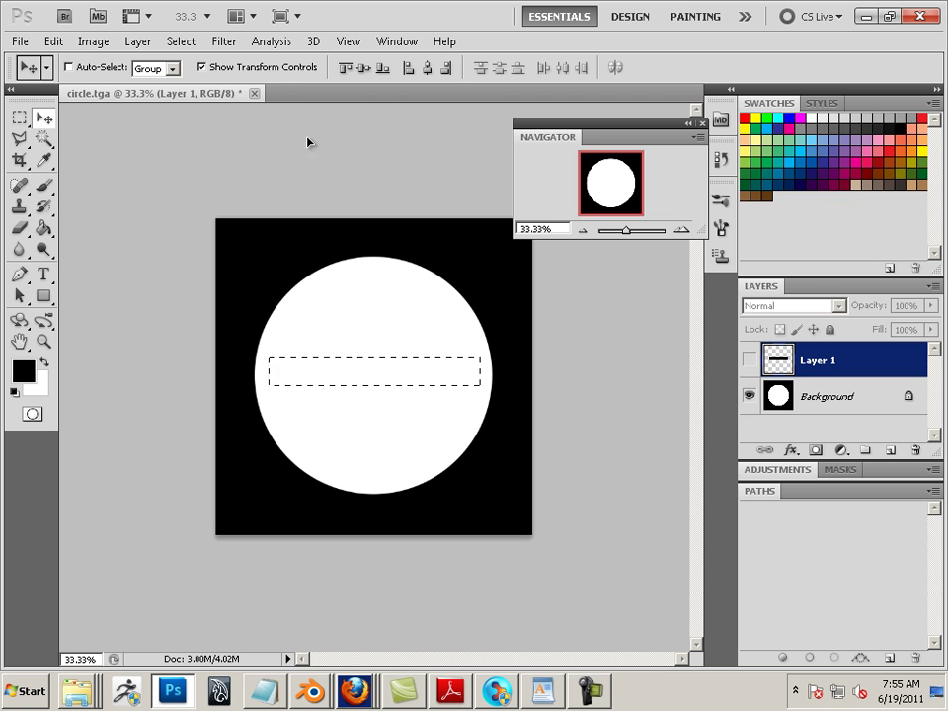
Select the Background layer and try a Gaussian Blur, then cancel it.
{"action": "left_click", "coordinate": [825, 397]}
{"action": "left_click", "coordinate": [224, 41]}
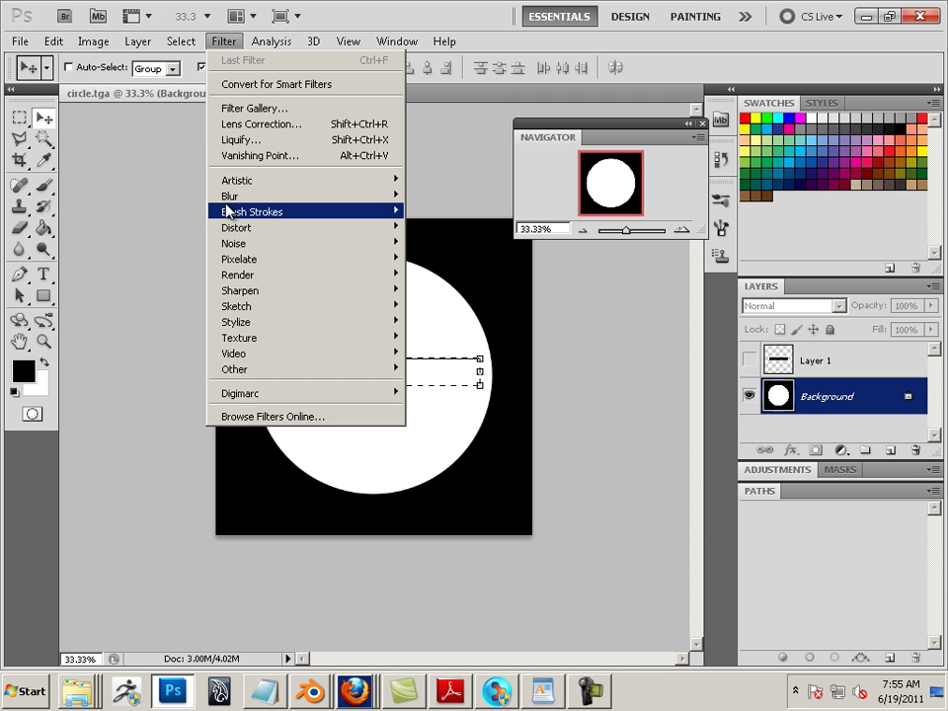
{"action": "mouse_move", "coordinate": [257, 234]}
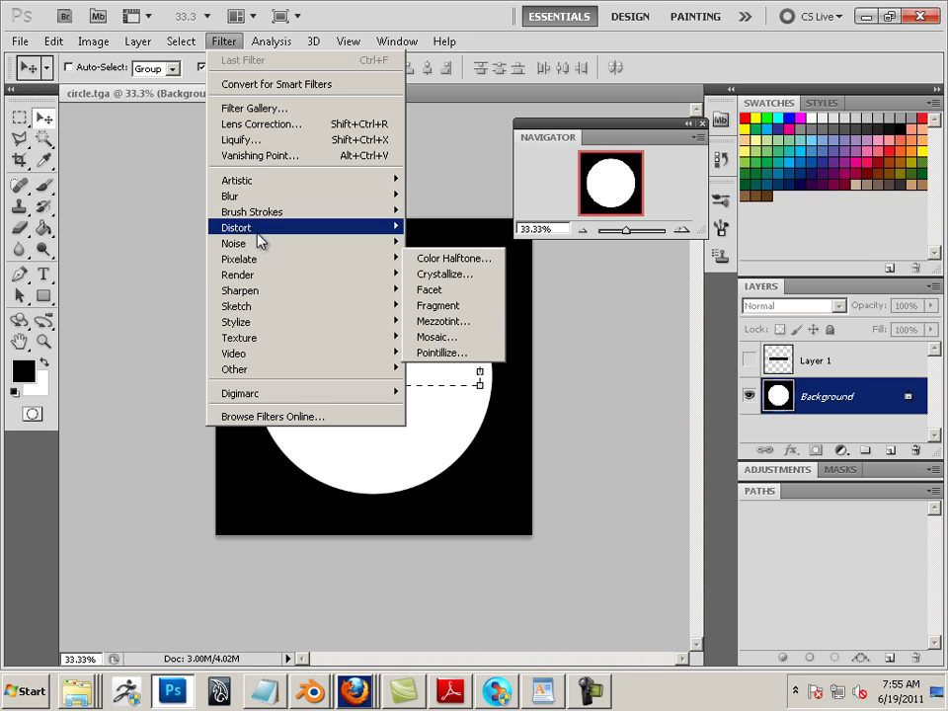
{"action": "mouse_move", "coordinate": [258, 197]}
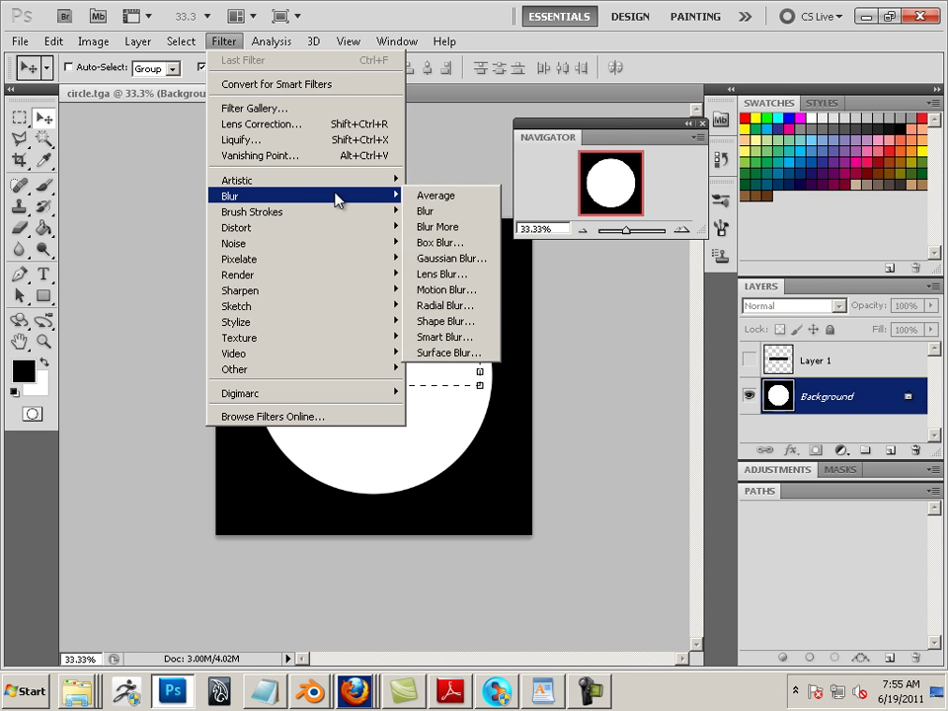
{"action": "left_click", "coordinate": [466, 257]}
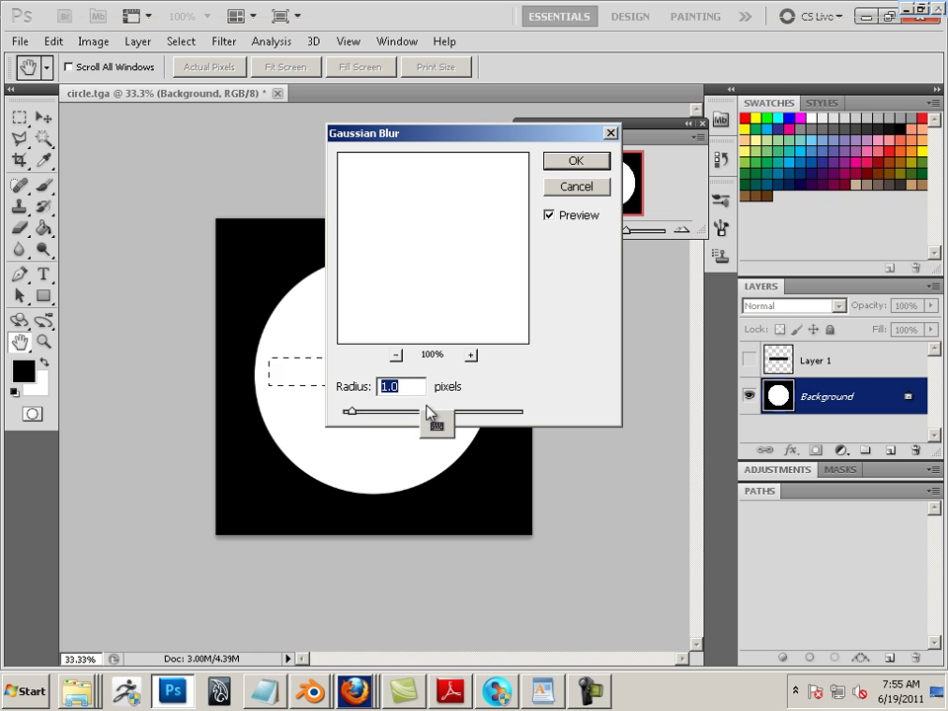
{"action": "left_click_drag", "start_coordinate": [352, 415], "coordinate": [378, 416]}
{"action": "left_click", "coordinate": [585, 188]}
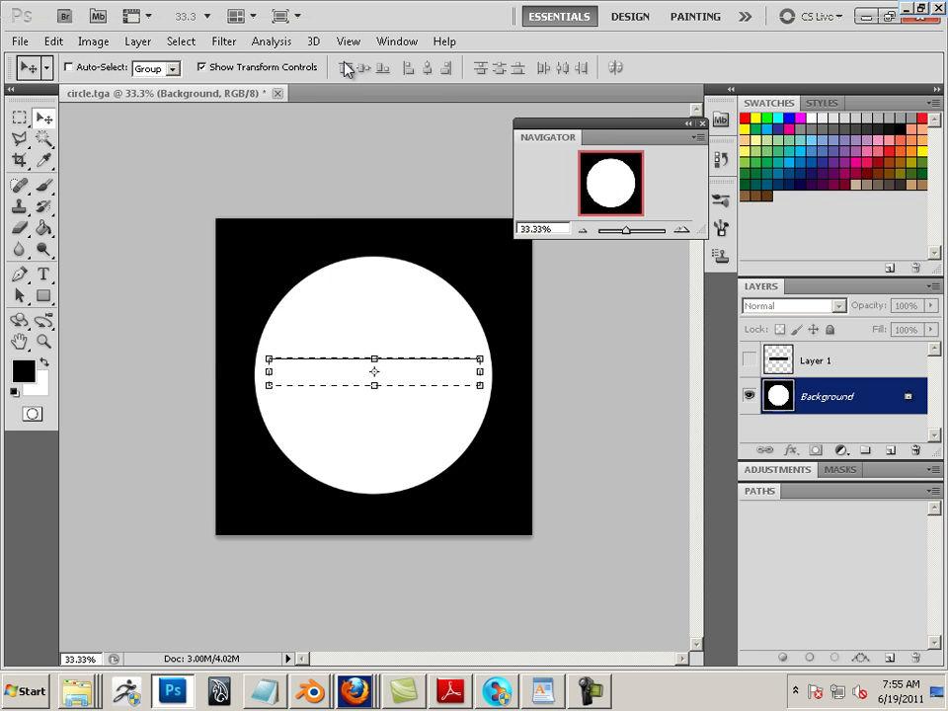
Deselect, then apply a Gaussian Blur of radius 33.6 pixels to the circle.
{"action": "left_click", "coordinate": [183, 40]}
{"action": "left_click", "coordinate": [189, 76]}
{"action": "left_click", "coordinate": [225, 41]}
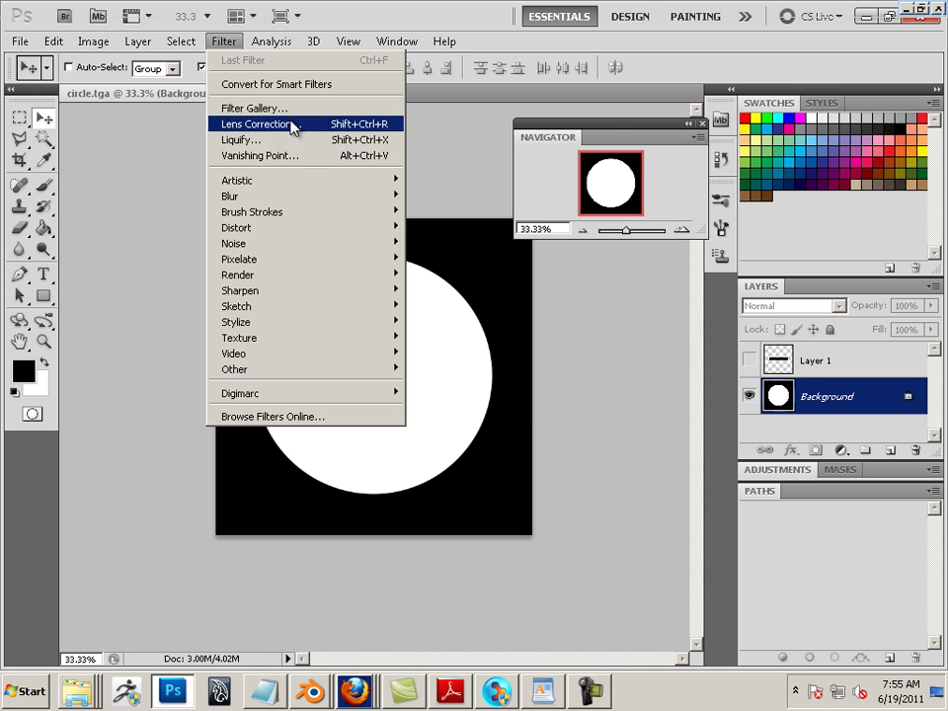
{"action": "mouse_move", "coordinate": [295, 202]}
{"action": "left_click", "coordinate": [394, 264]}
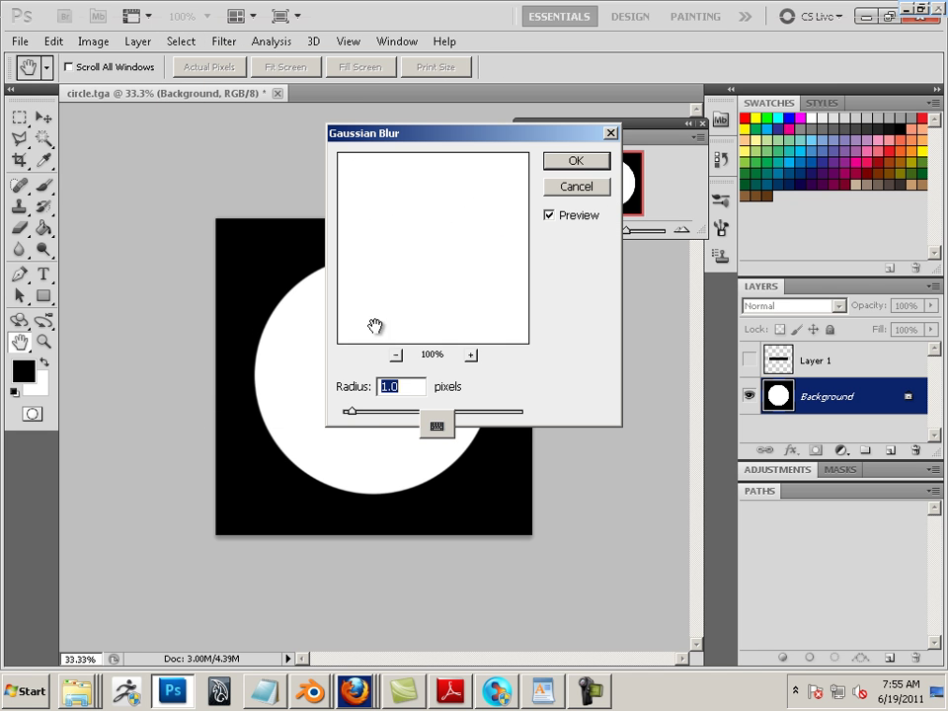
{"action": "left_click_drag", "start_coordinate": [353, 413], "coordinate": [441, 421]}
{"action": "left_click", "coordinate": [440, 423]}
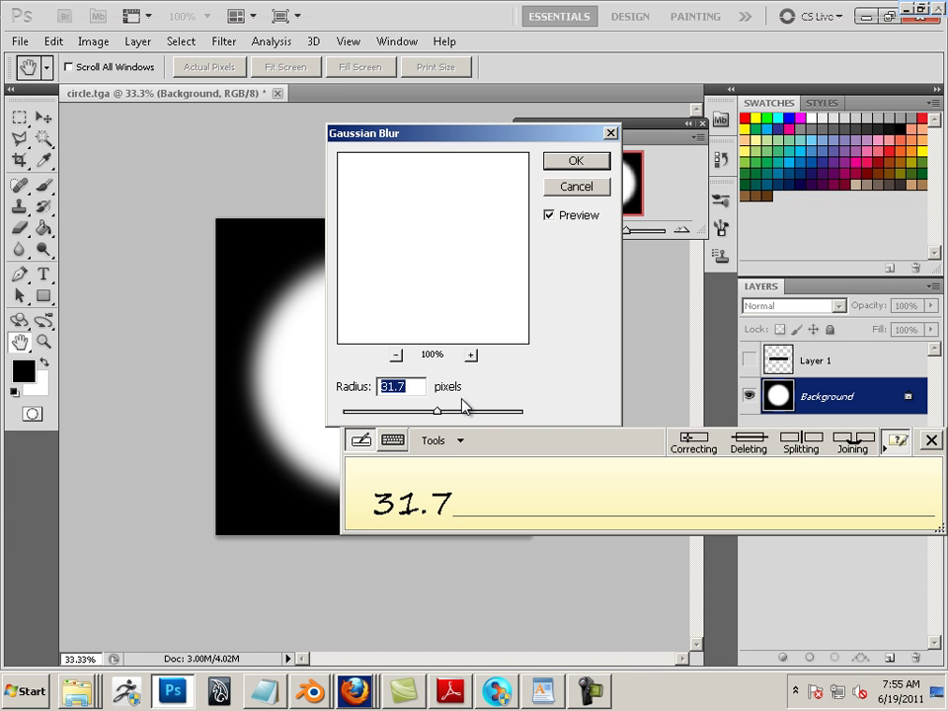
{"action": "left_click", "coordinate": [439, 414]}
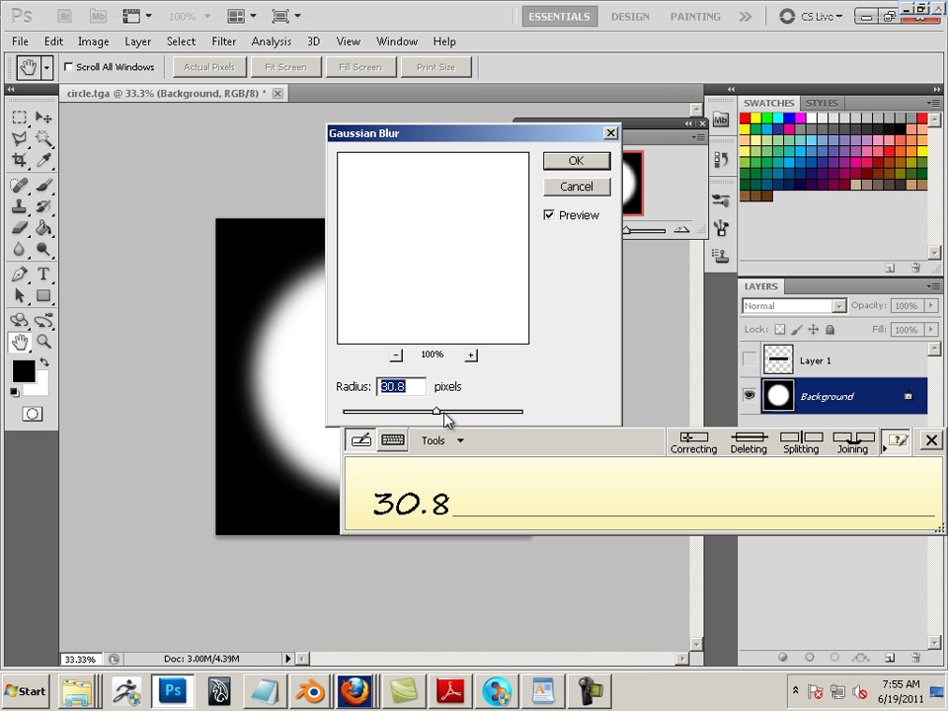
{"action": "left_click_drag", "start_coordinate": [440, 419], "coordinate": [445, 413]}
{"action": "left_click", "coordinate": [440, 413]}
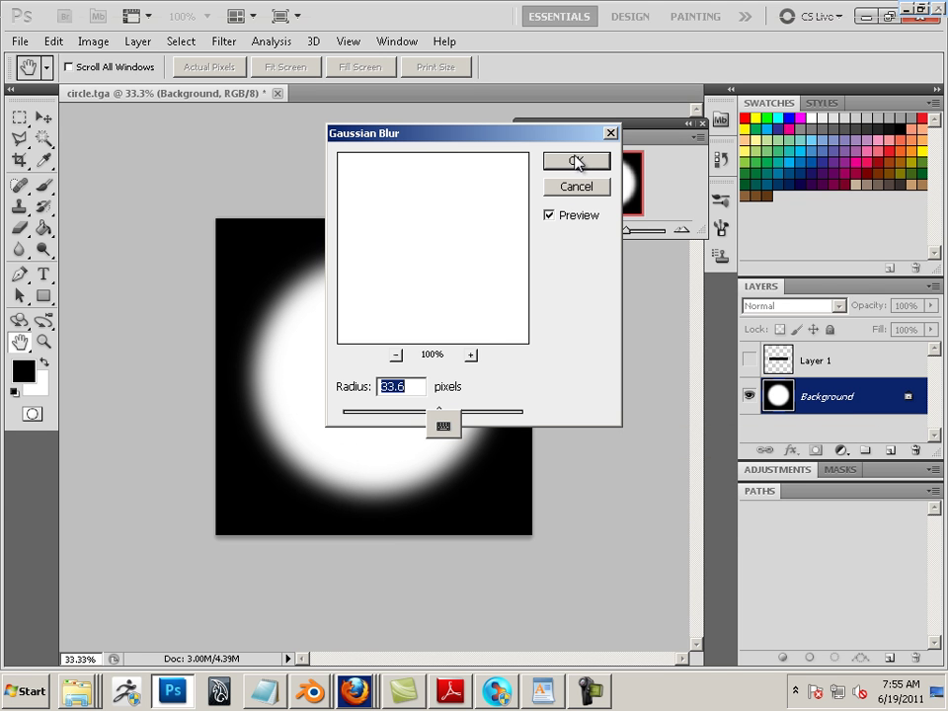
{"action": "left_click", "coordinate": [577, 162]}
Save the blurred image as the Targa file circle_drop.tga, accepting the Targa options.
{"action": "left_click", "coordinate": [20, 41]}
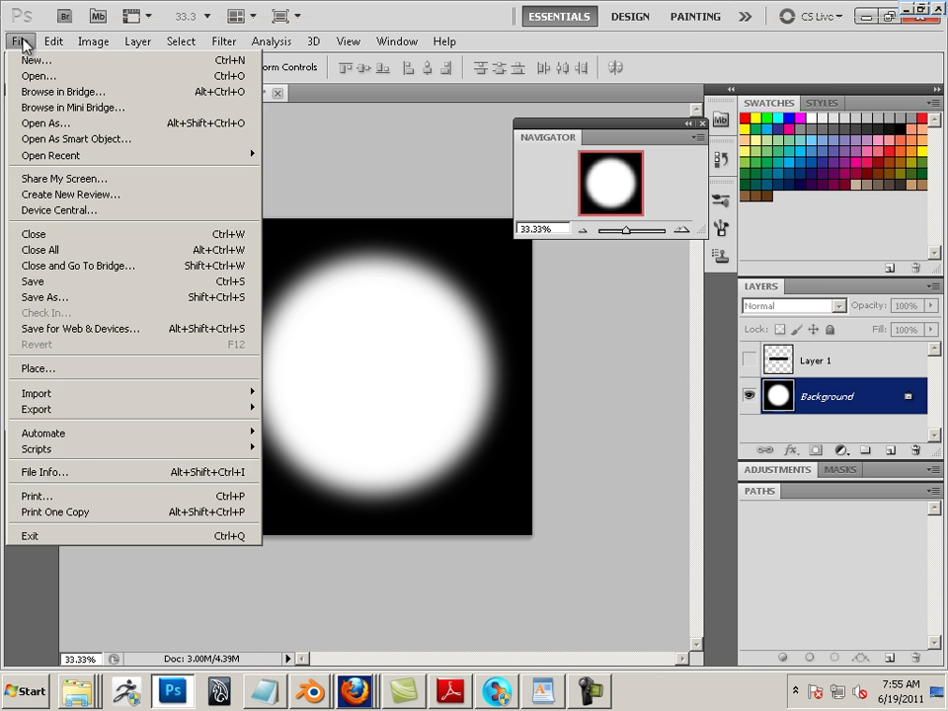
{"action": "left_click", "coordinate": [72, 299]}
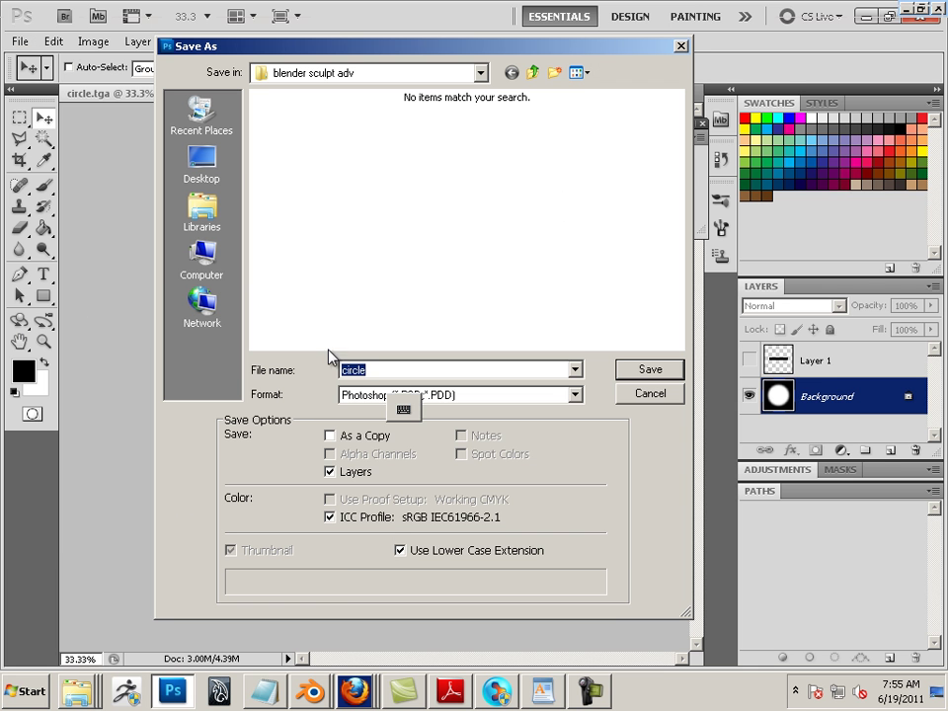
{"action": "left_click", "coordinate": [355, 395]}
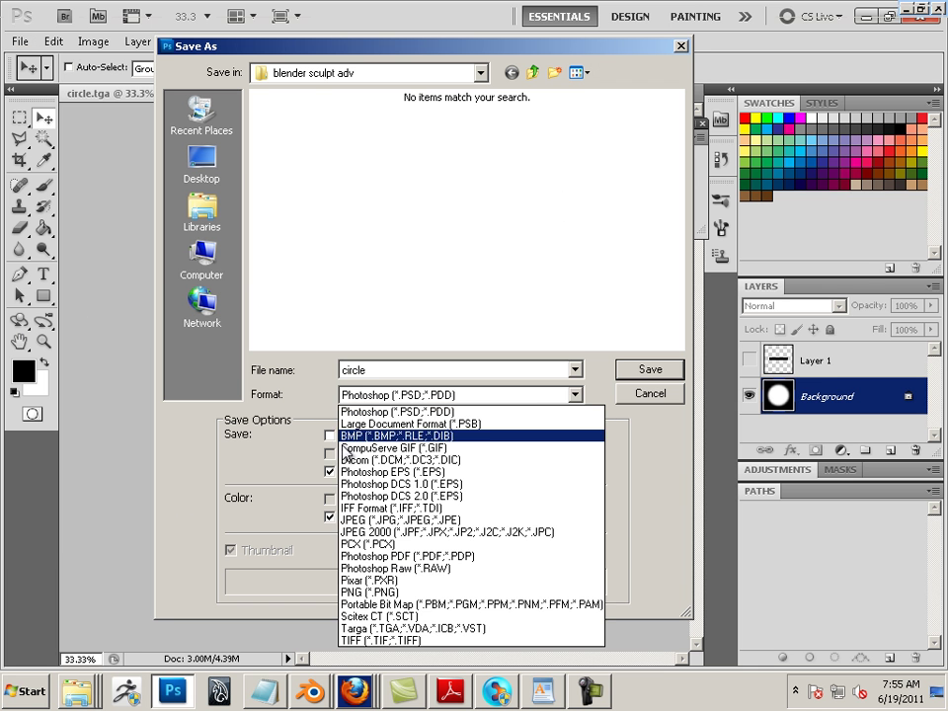
{"action": "left_click", "coordinate": [364, 630]}
{"action": "left_click", "coordinate": [364, 372]}
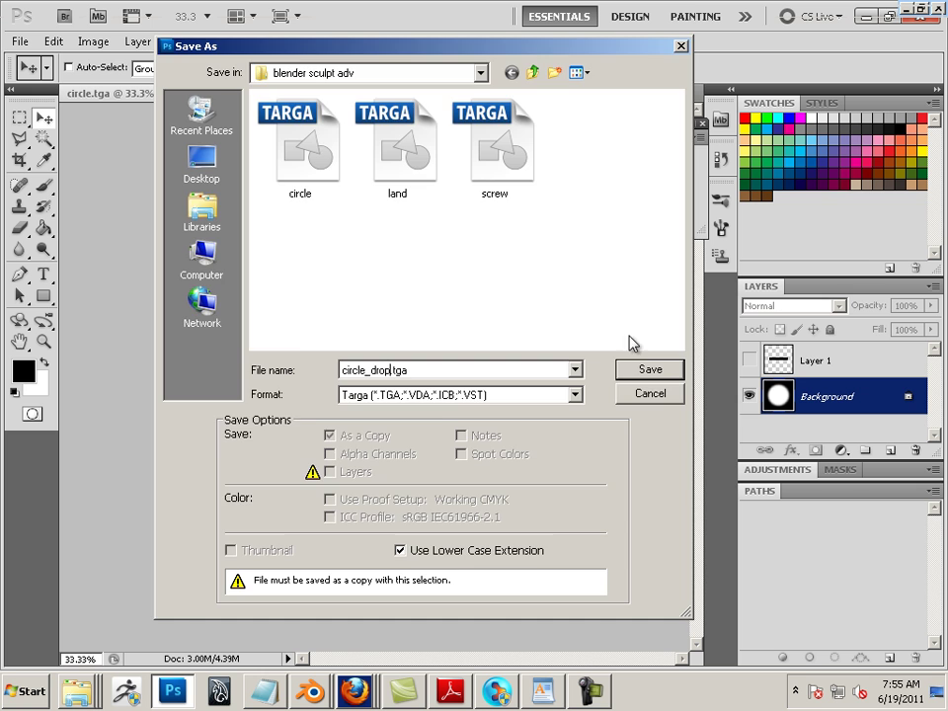
{"action": "left_click", "coordinate": [639, 371]}
{"action": "left_click", "coordinate": [456, 283]}
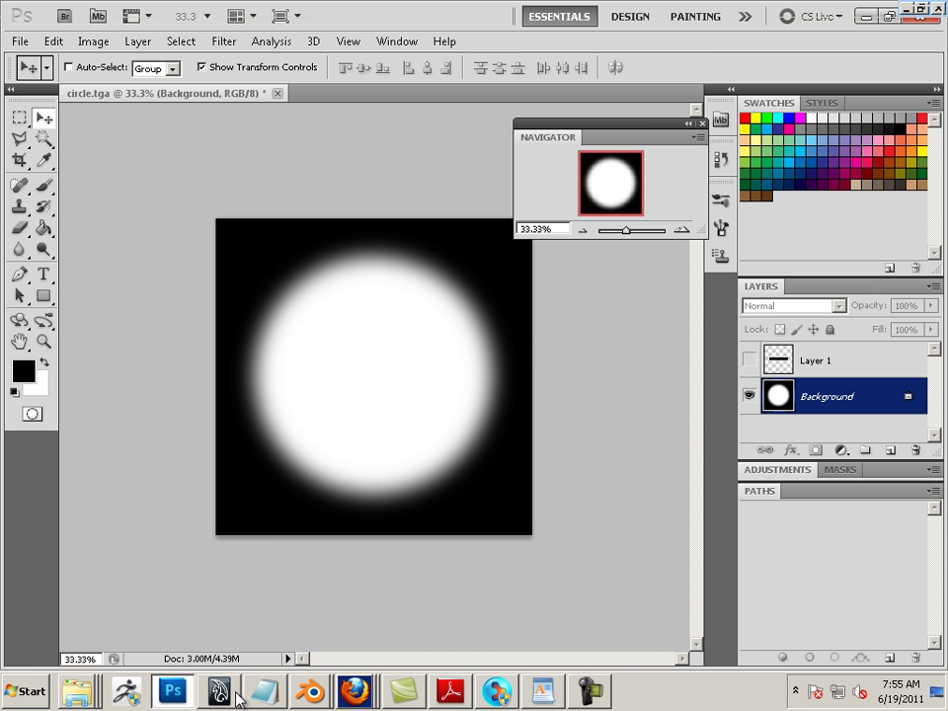
Back in Blender, replace the magic texture with a new Image or Movie texture.
{"action": "left_click", "coordinate": [316, 684]}
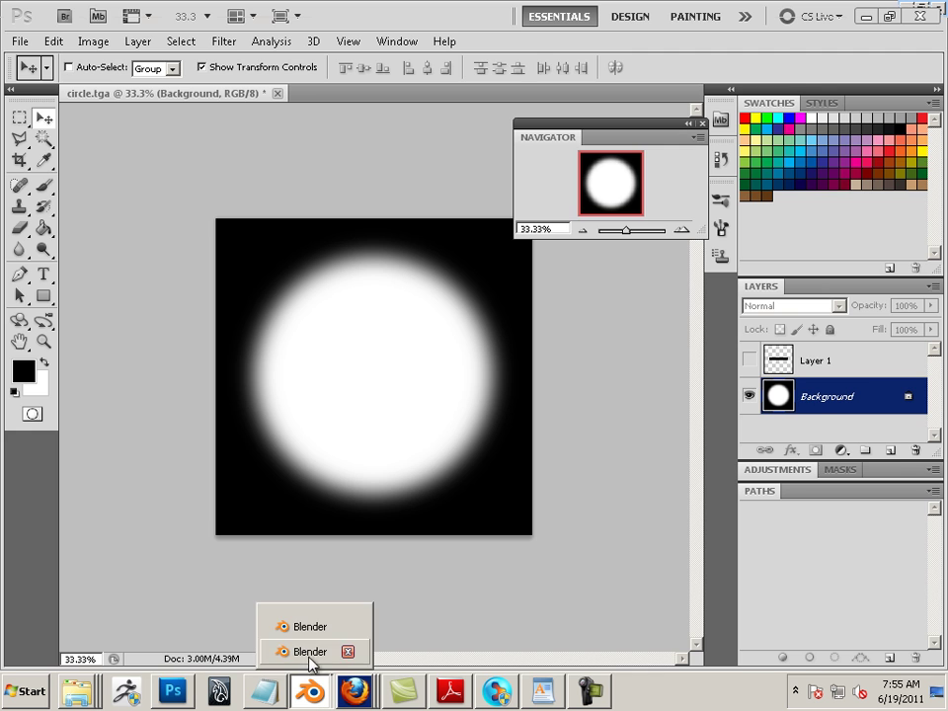
{"action": "left_click", "coordinate": [309, 652]}
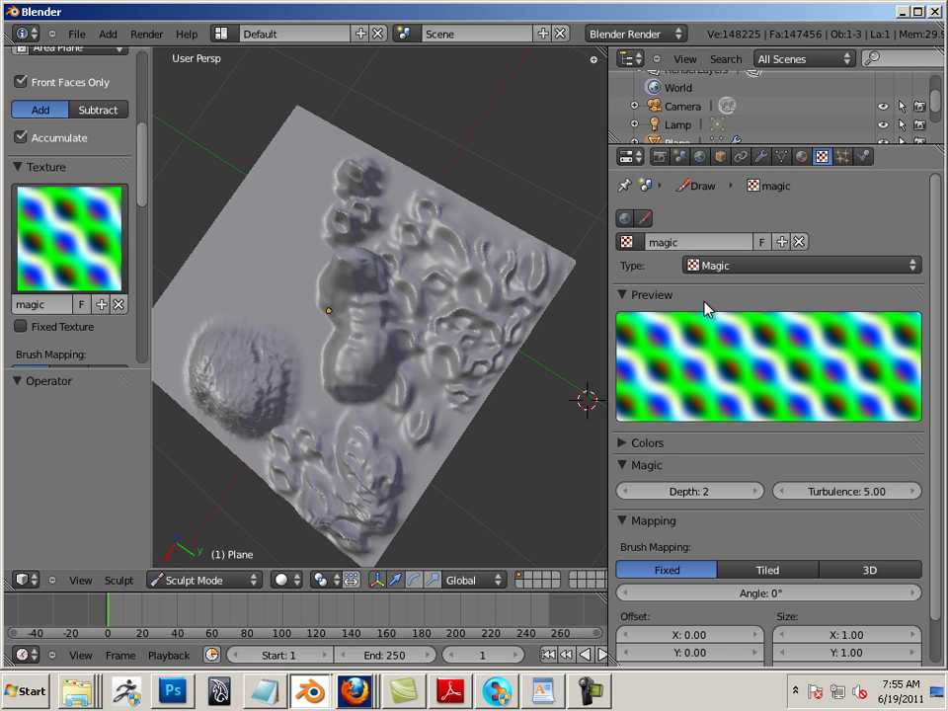
{"action": "left_click", "coordinate": [744, 267]}
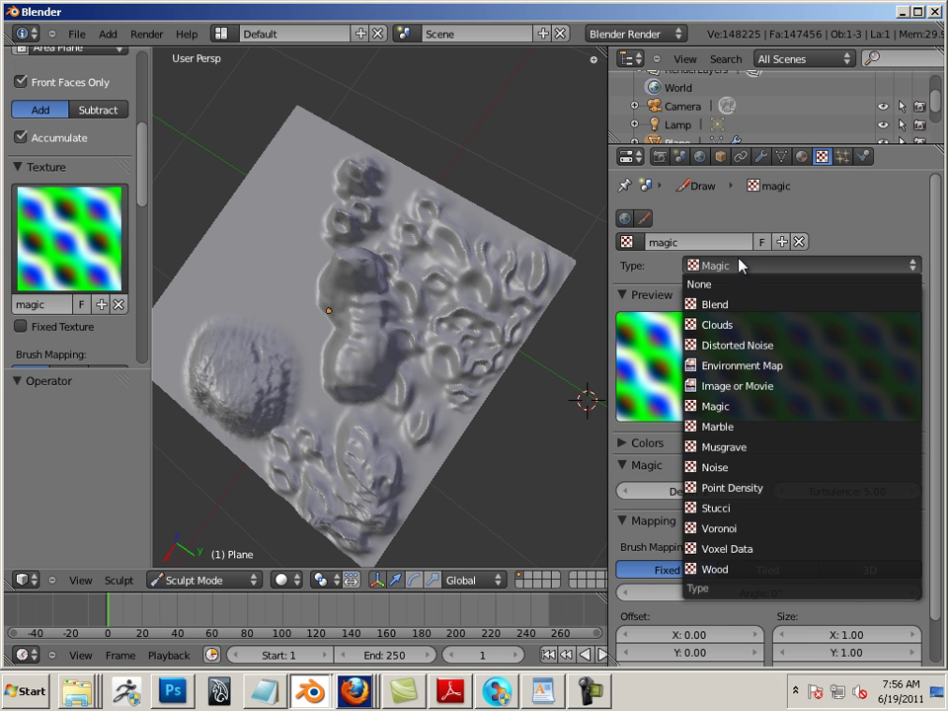
{"action": "left_click", "coordinate": [800, 242]}
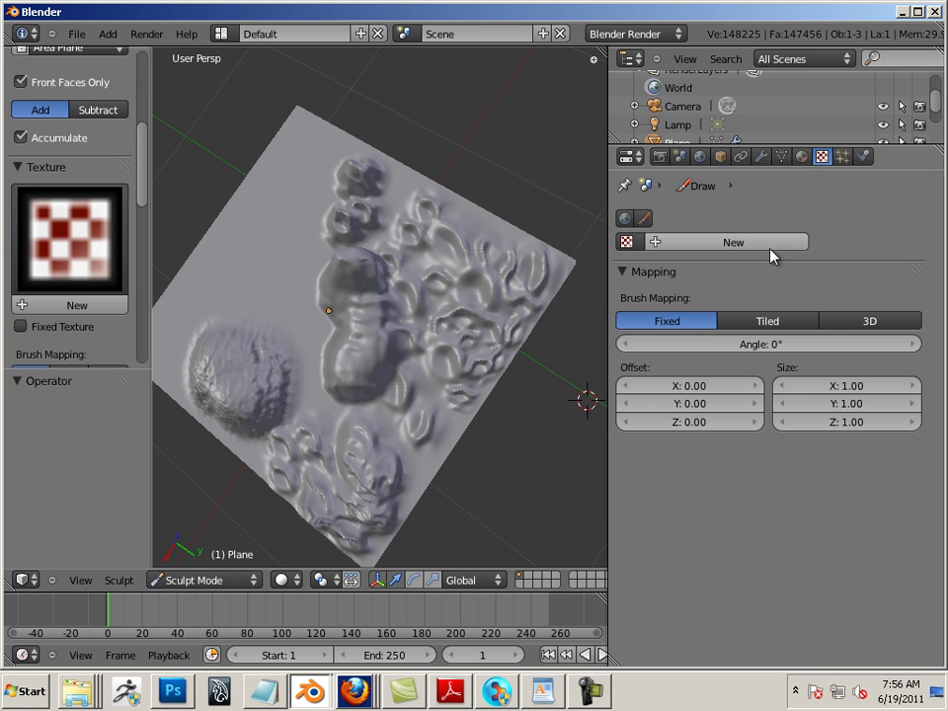
{"action": "left_click", "coordinate": [662, 247]}
{"action": "left_click", "coordinate": [712, 265]}
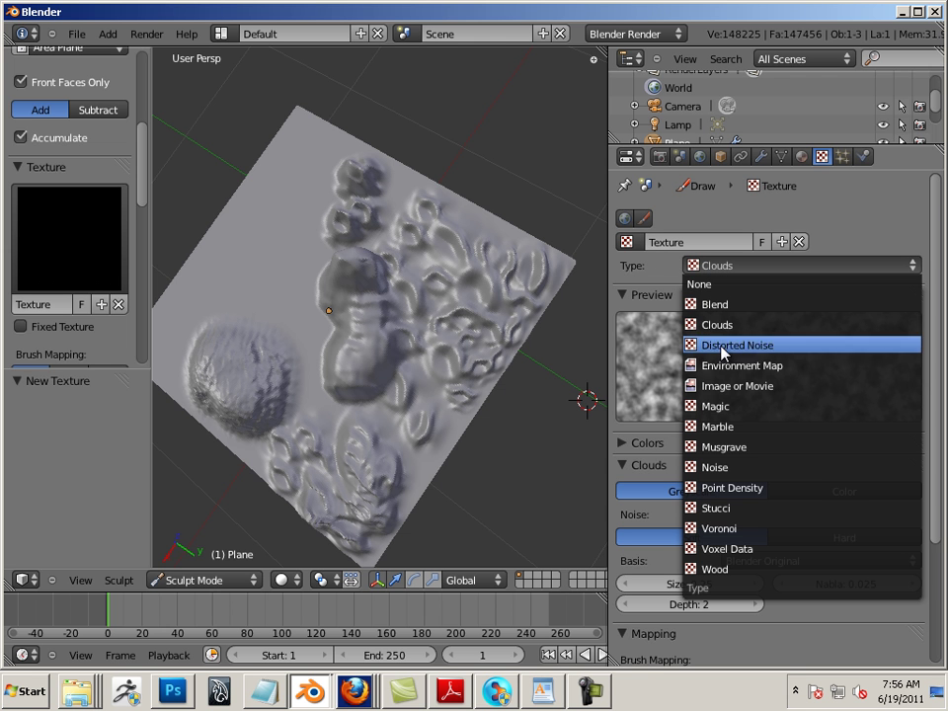
{"action": "left_click", "coordinate": [744, 395]}
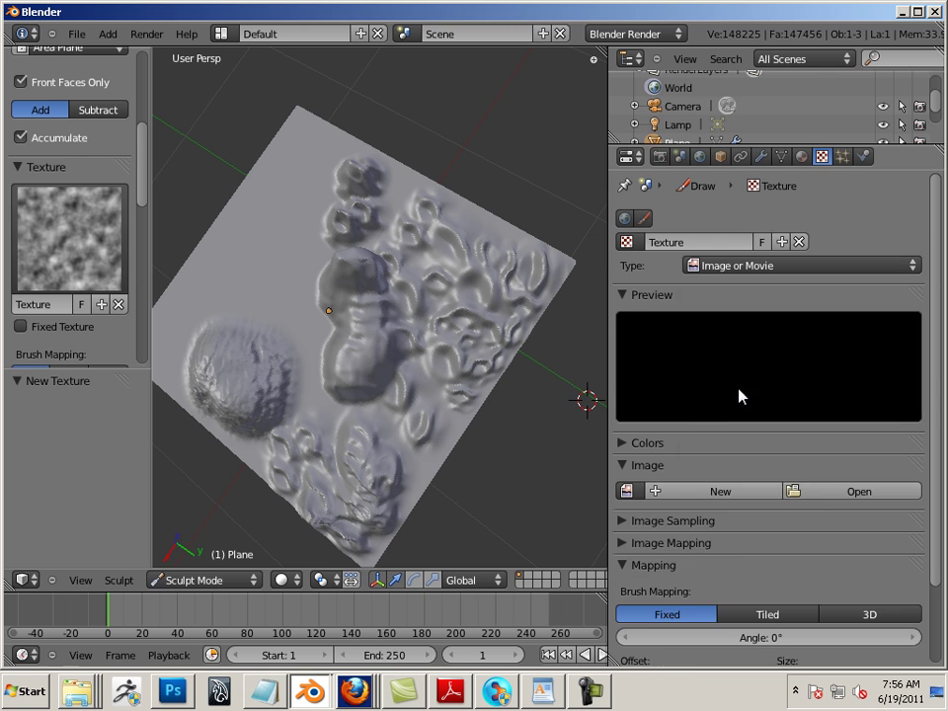
Load screw.tga from the Desktop's blender sculpt adv folder into the texture.
{"action": "left_click", "coordinate": [813, 499]}
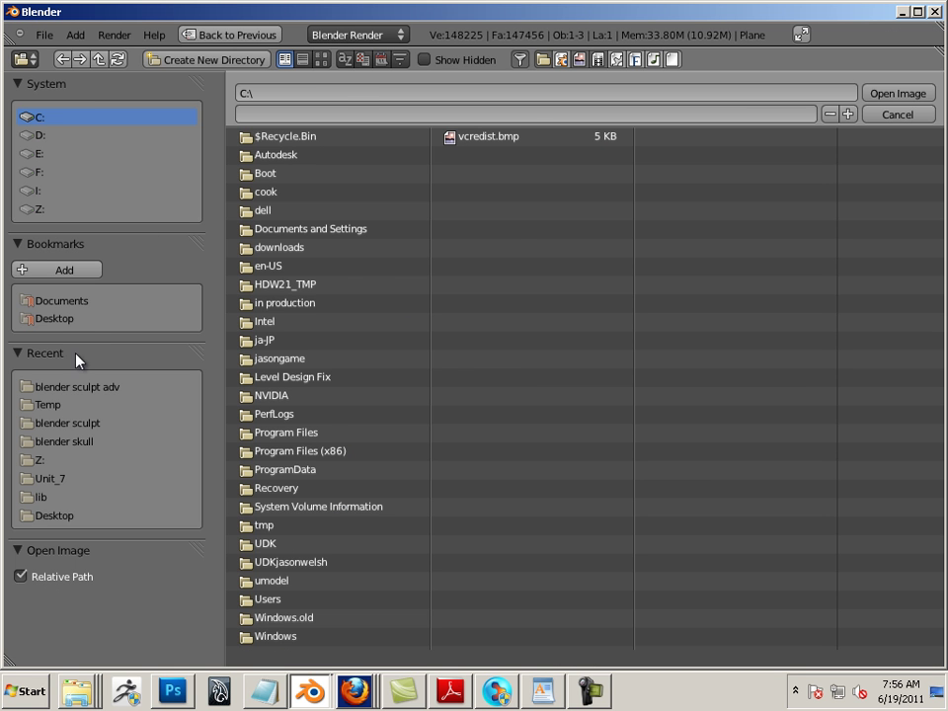
{"action": "left_click", "coordinate": [75, 320]}
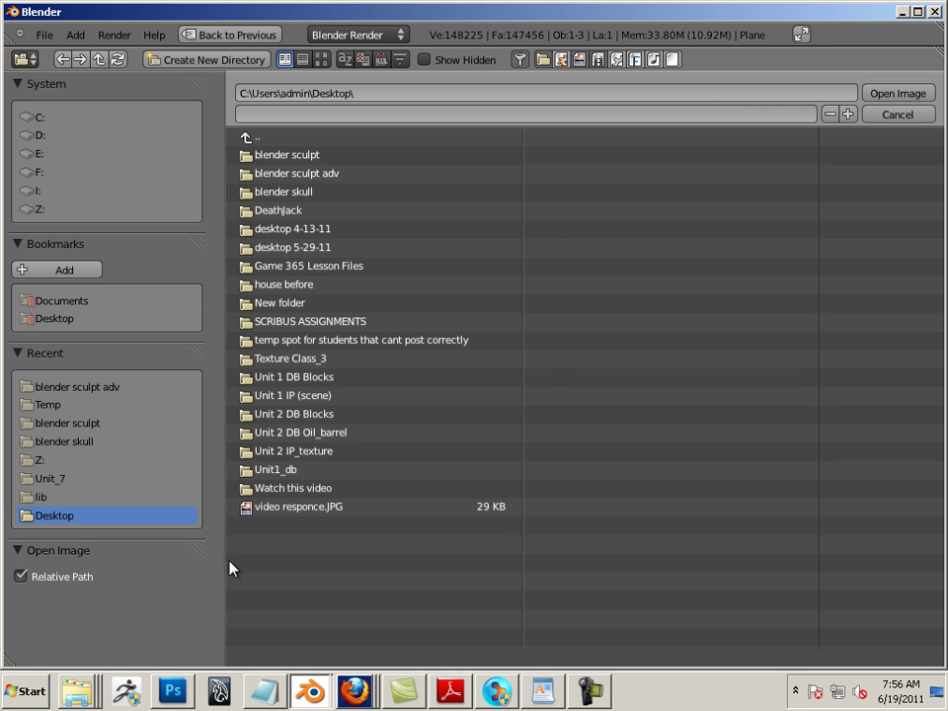
{"action": "left_click", "coordinate": [299, 176]}
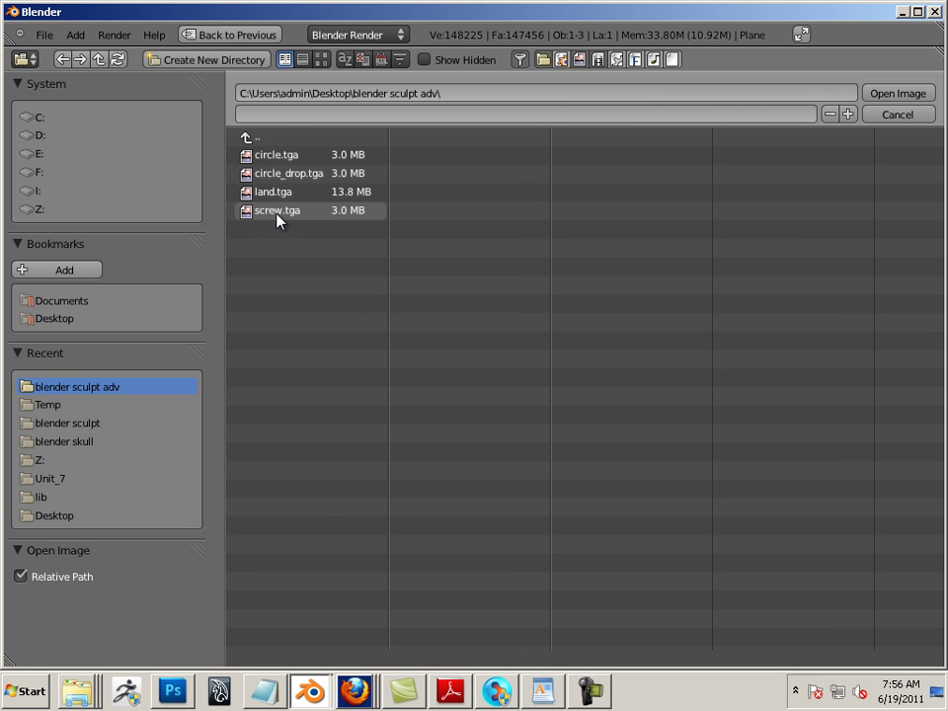
{"action": "left_click", "coordinate": [276, 212]}
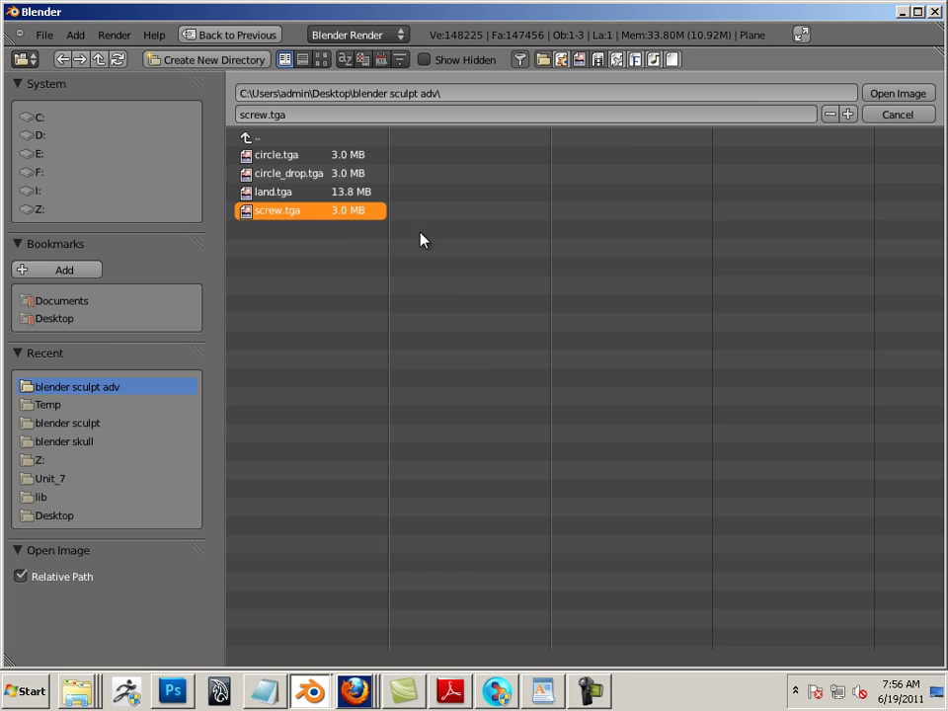
{"action": "left_click", "coordinate": [910, 93]}
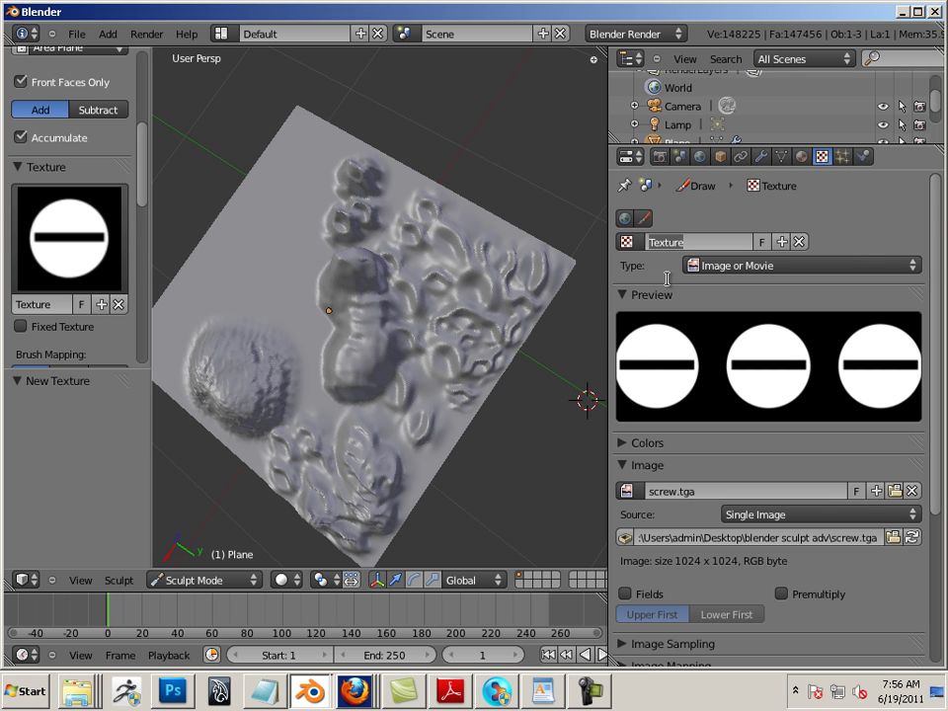
Name the texture screw and switch to the Layer sculpt brush.
{"action": "type", "text": "screw"}
{"action": "key", "text": "Return"}
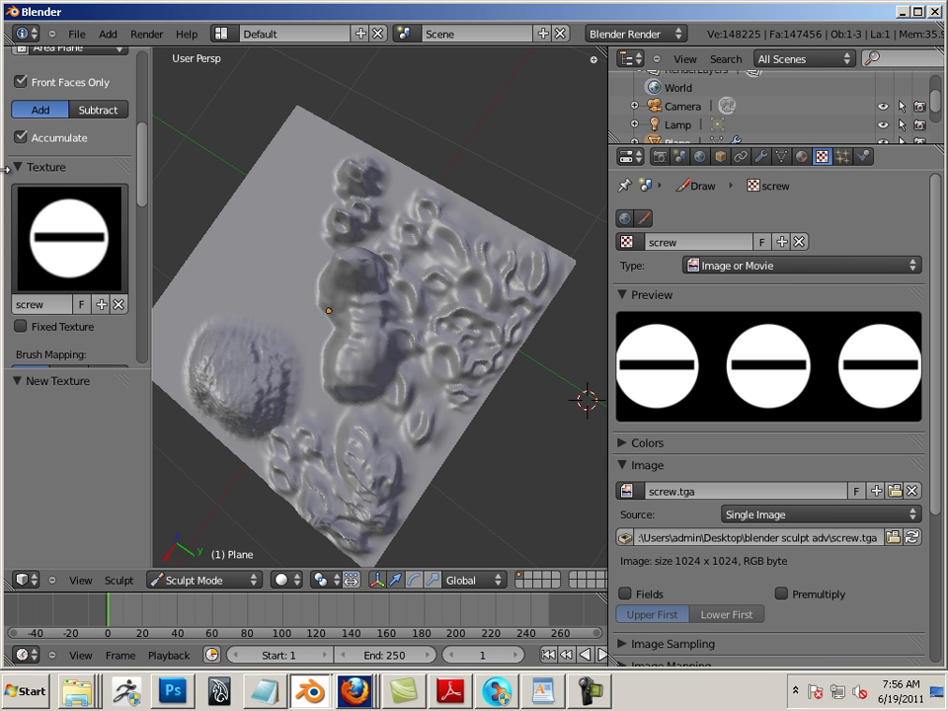
{"action": "scroll", "coordinate": [144, 149], "scroll_direction": "up", "scroll_amount": 5}
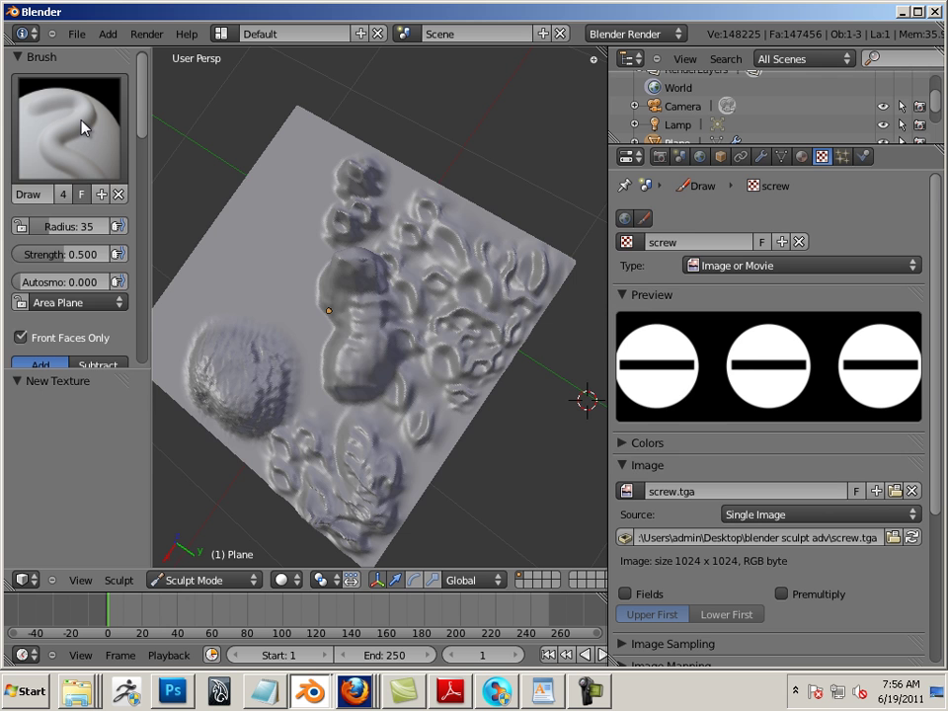
{"action": "left_click", "coordinate": [93, 131]}
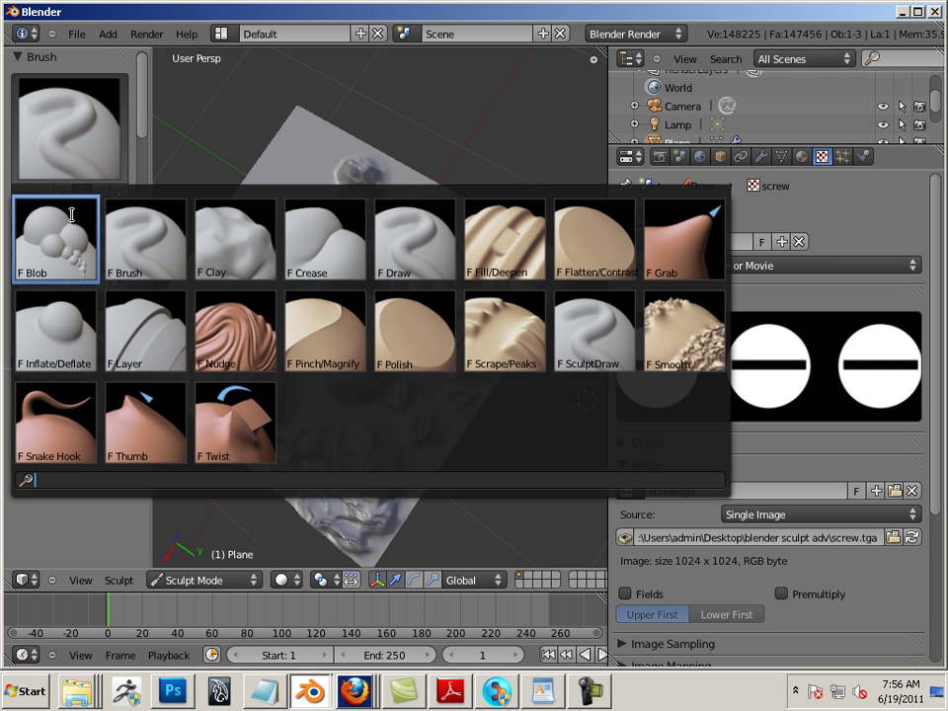
{"action": "left_click", "coordinate": [154, 329]}
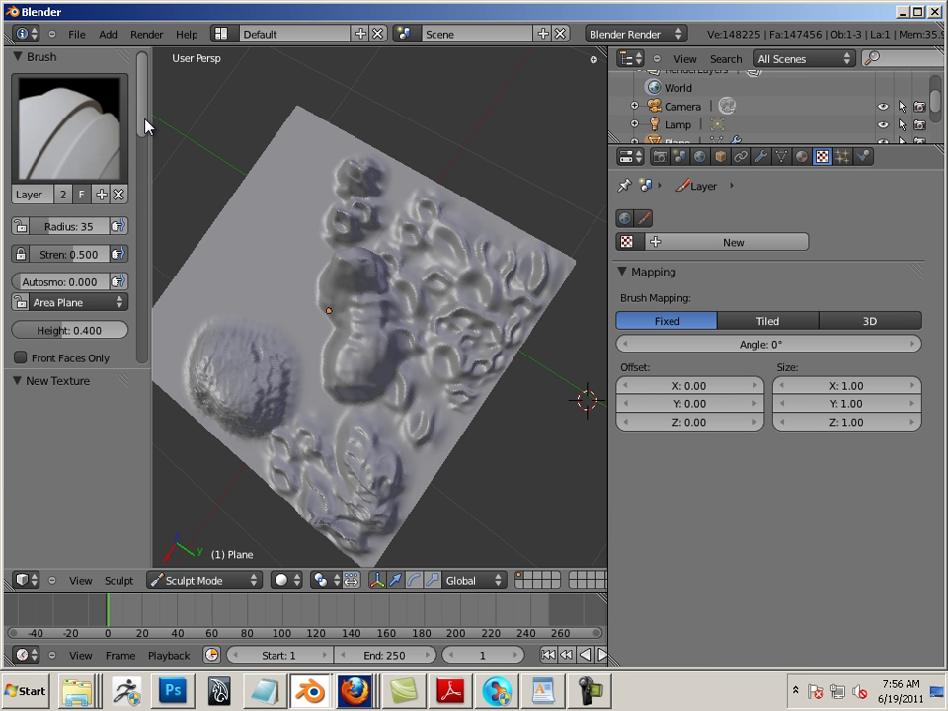
Set the brush texture to screw and the stroke method to Anchored.
{"action": "scroll", "coordinate": [146, 148], "scroll_direction": "down", "scroll_amount": 3}
{"action": "scroll", "coordinate": [148, 163], "scroll_direction": "down", "scroll_amount": 5}
{"action": "left_click", "coordinate": [89, 226]}
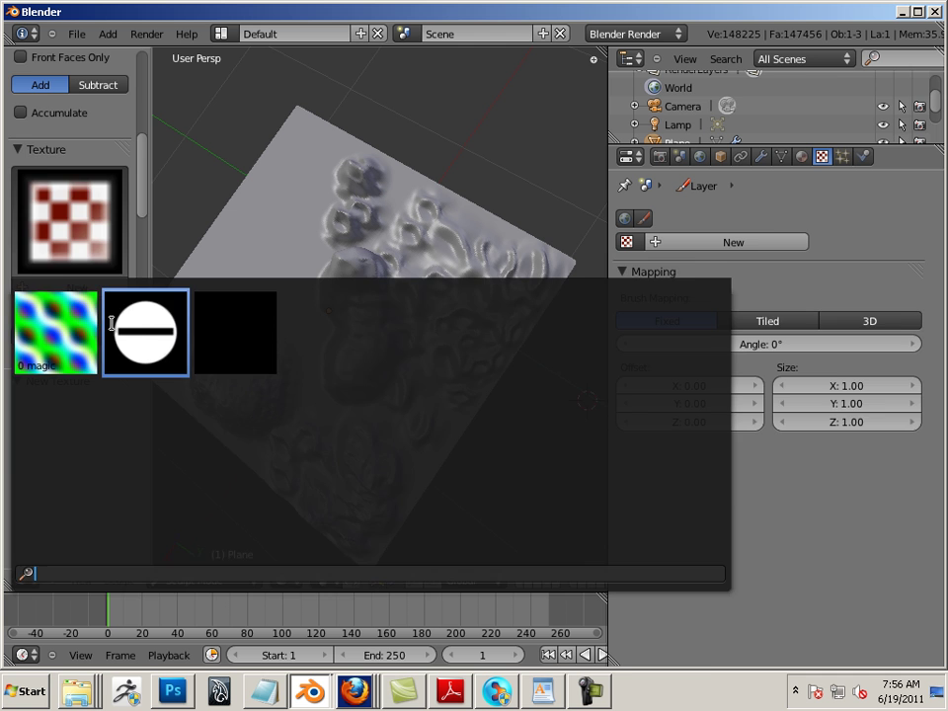
{"action": "left_click", "coordinate": [148, 332]}
{"action": "scroll", "coordinate": [146, 242], "scroll_direction": "down", "scroll_amount": 4}
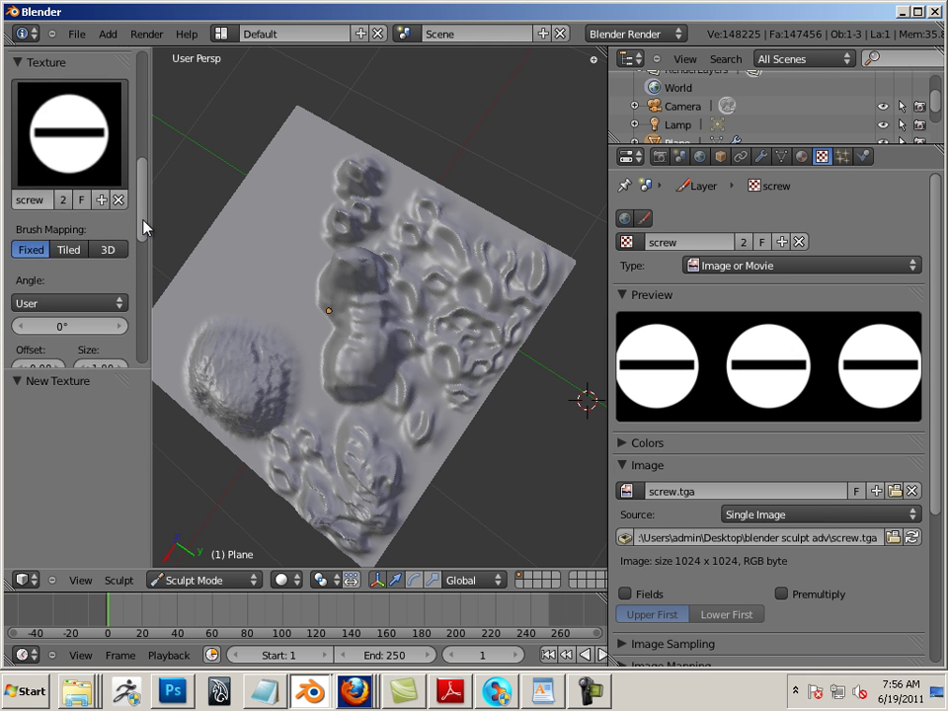
{"action": "scroll", "coordinate": [146, 267], "scroll_direction": "down", "scroll_amount": 5}
{"action": "left_click", "coordinate": [138, 351]}
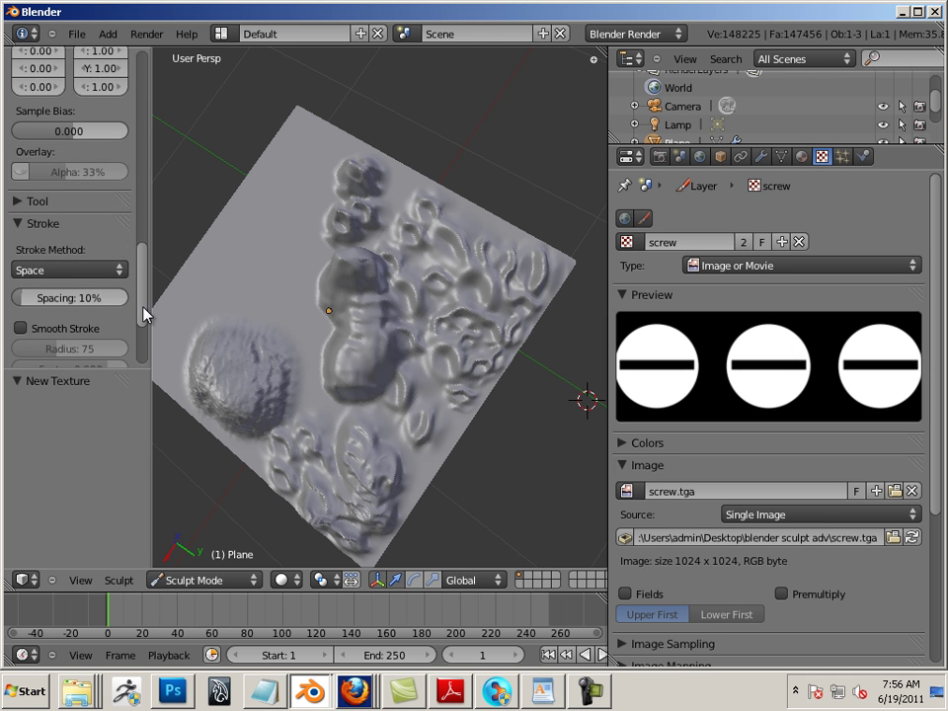
{"action": "left_click", "coordinate": [117, 257]}
{"action": "left_click", "coordinate": [39, 178]}
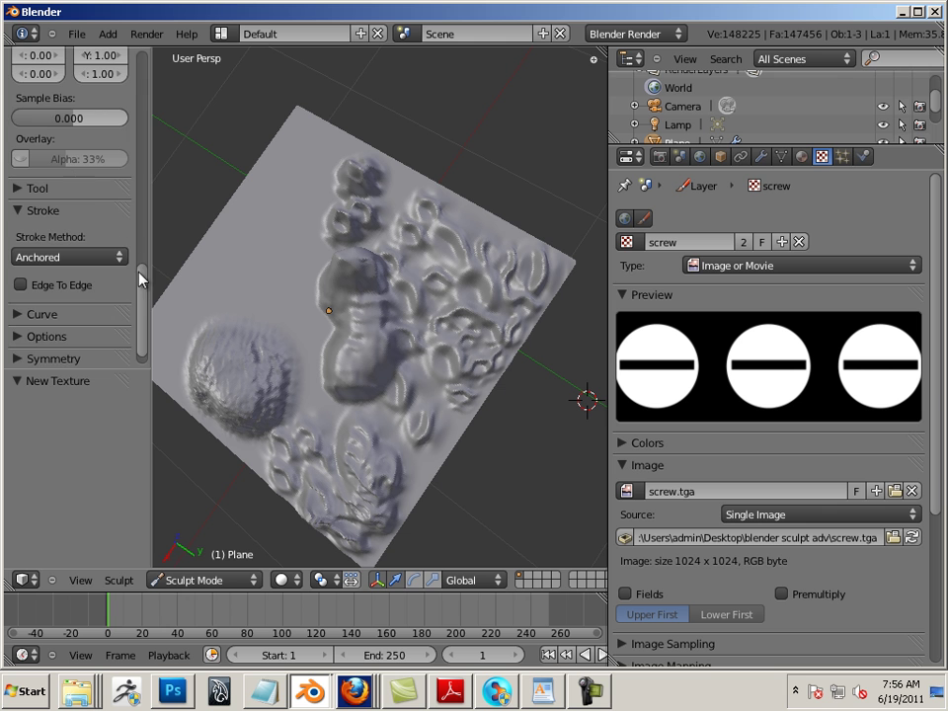
{"action": "left_click_drag", "start_coordinate": [138, 280], "coordinate": [142, 89]}
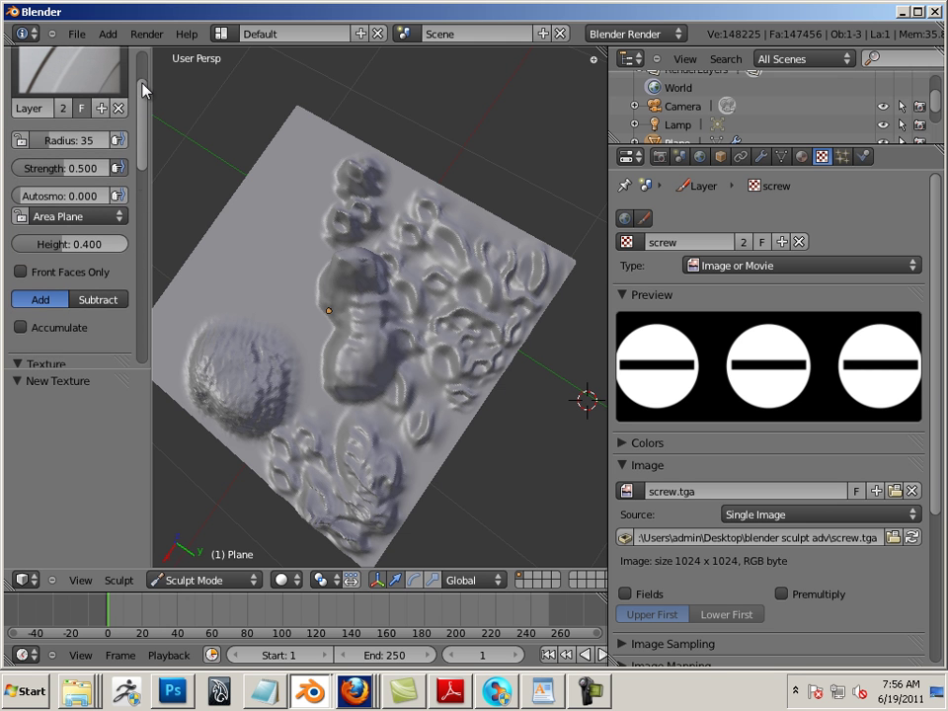
Test a screw stamp at strength 0.755, undo it, and lower strength to 0.265.
{"action": "left_click_drag", "start_coordinate": [74, 168], "coordinate": [144, 218]}
{"action": "left_click_drag", "start_coordinate": [266, 257], "coordinate": [271, 270]}
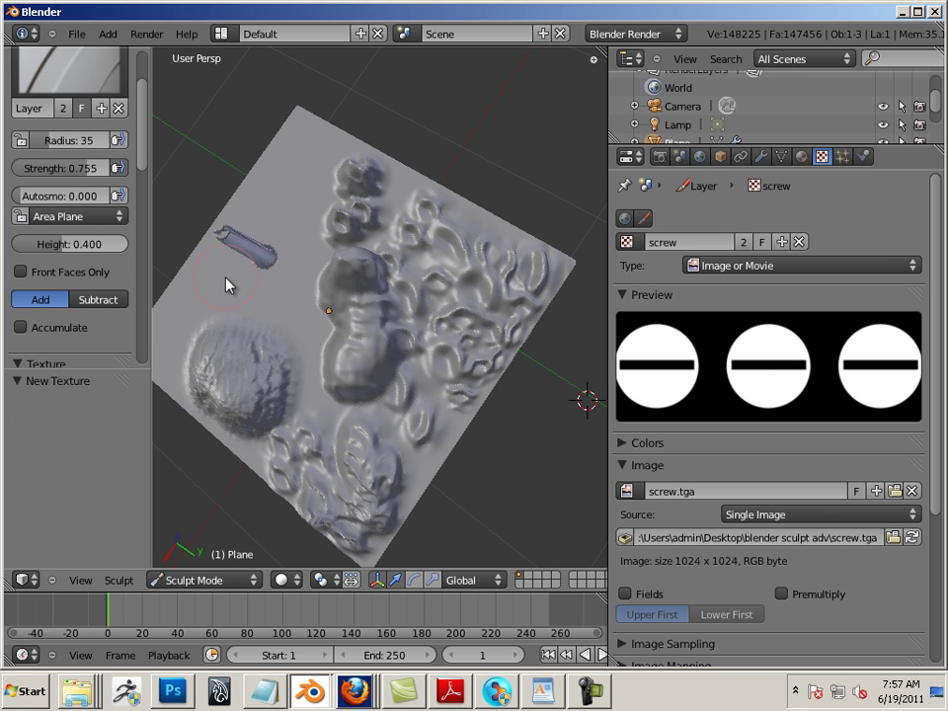
{"action": "key", "text": "ctrl+z"}
{"action": "left_click_drag", "start_coordinate": [72, 171], "coordinate": [20, 169]}
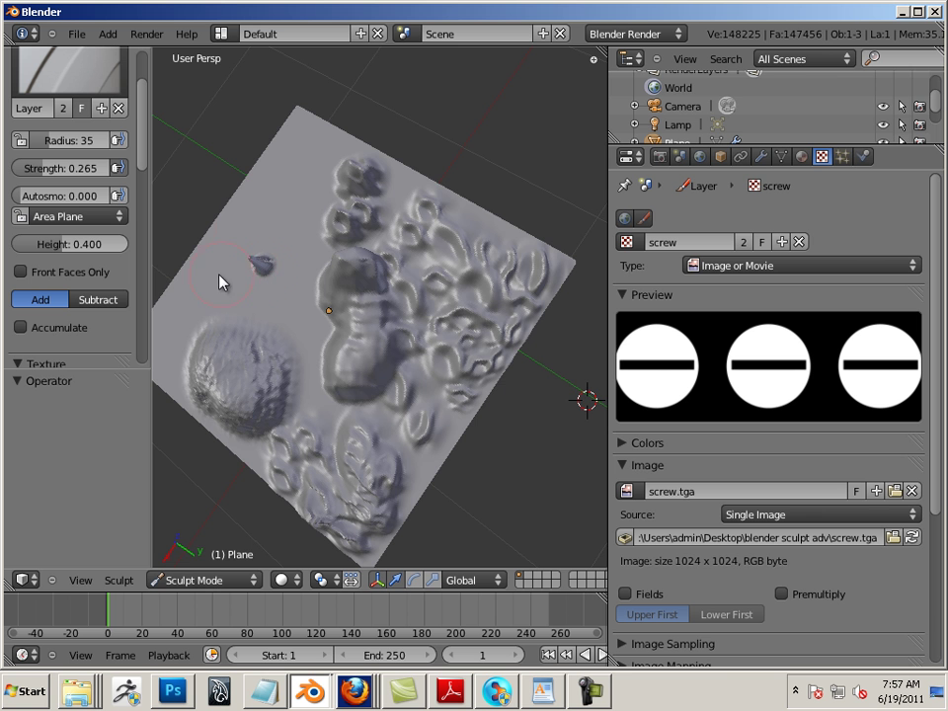
{"action": "middle_click_drag", "start_coordinate": [186, 183], "coordinate": [218, 225]}
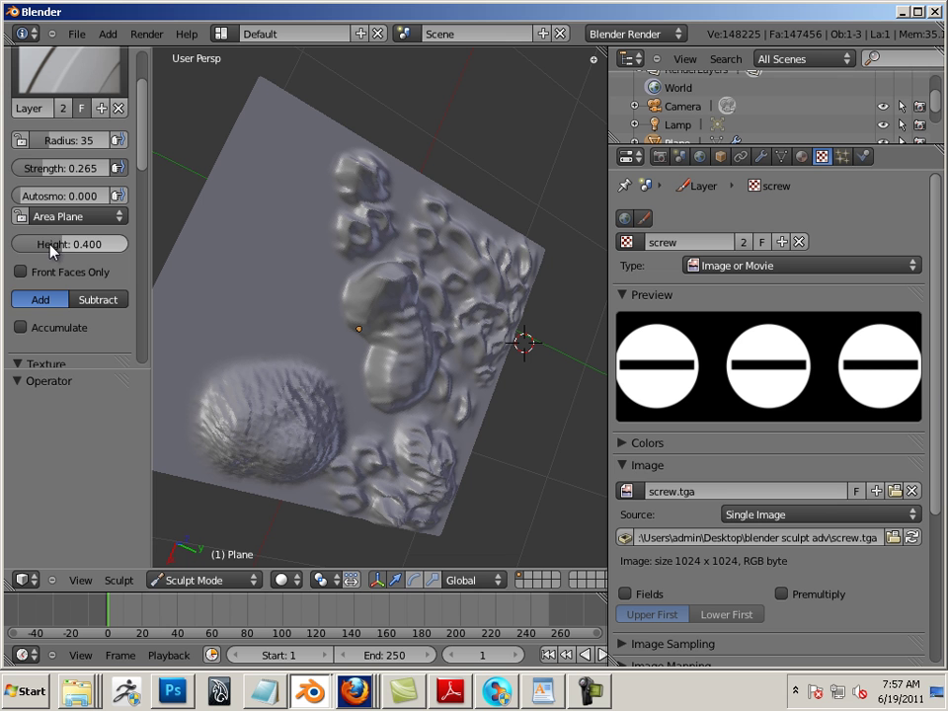
Lower the Layer brush height to 0.121, try small and large screw stamps, and undo them.
{"action": "left_click_drag", "start_coordinate": [47, 247], "coordinate": [17, 247]}
{"action": "left_click_drag", "start_coordinate": [260, 290], "coordinate": [258, 309]}
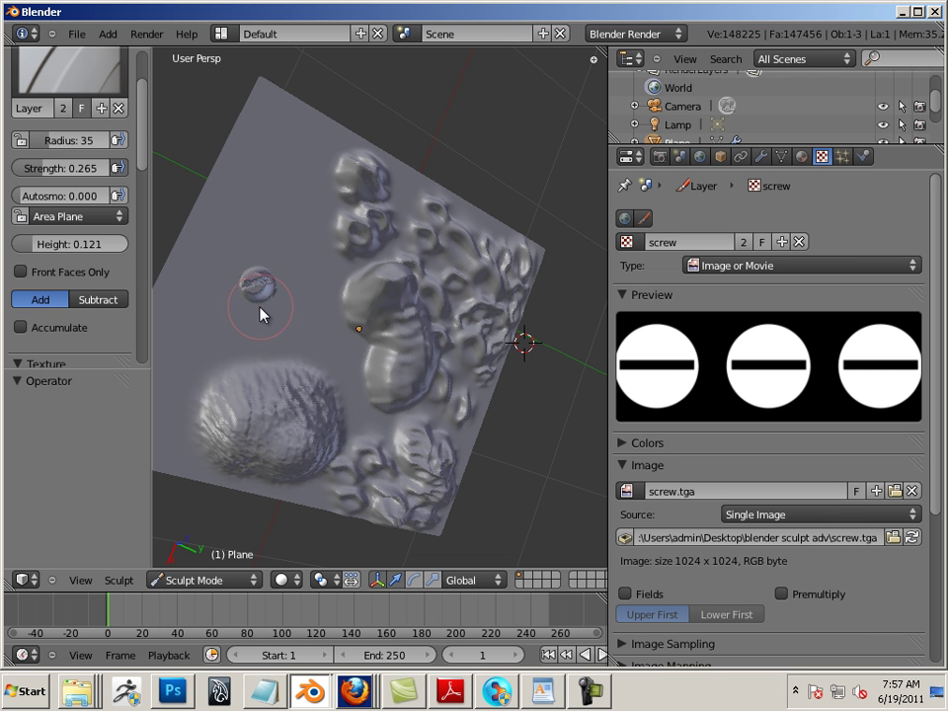
{"action": "mouse_move", "coordinate": [193, 196]}
{"action": "middle_mouse_down"}
{"action": "mouse_move", "coordinate": [188, 210]}
{"action": "mouse_move", "coordinate": [226, 239]}
{"action": "middle_mouse_up"}
{"action": "key", "text": "ctrl+z"}
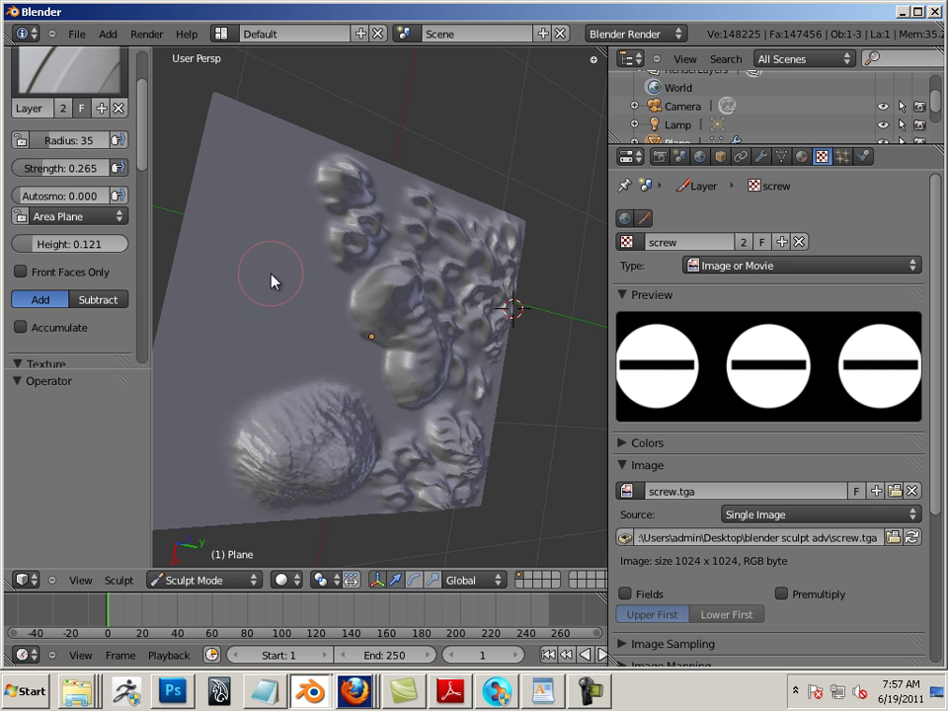
{"action": "left_click_drag", "start_coordinate": [275, 306], "coordinate": [238, 370]}
{"action": "key", "text": "ctrl+z"}
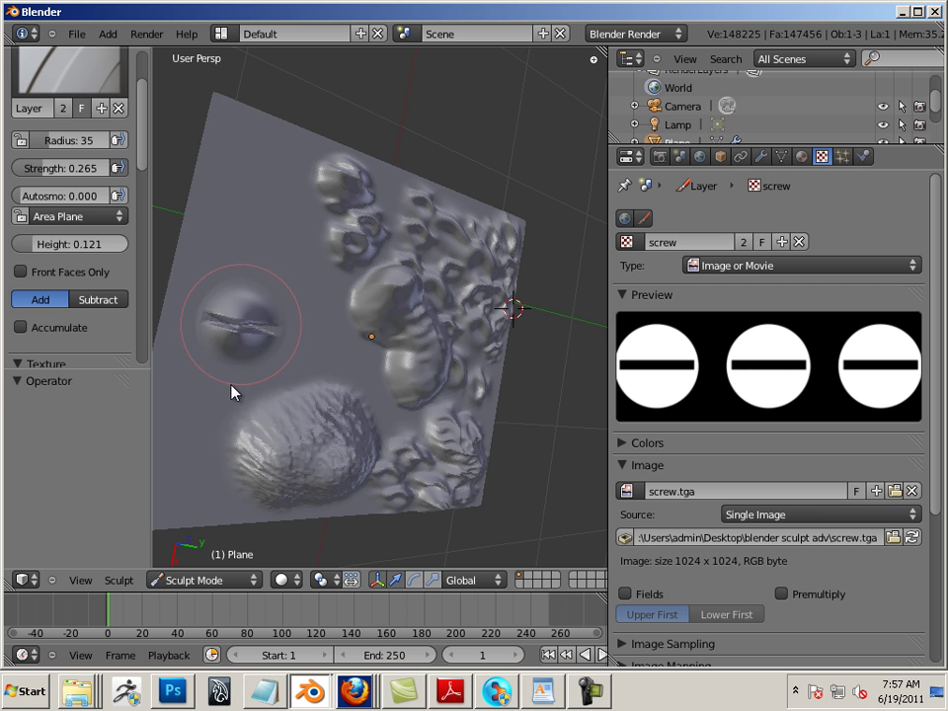
{"action": "key", "text": "ctrl+z"}
Switch to the Draw brush and set its stroke method to Anchored.
{"action": "left_click", "coordinate": [79, 75]}
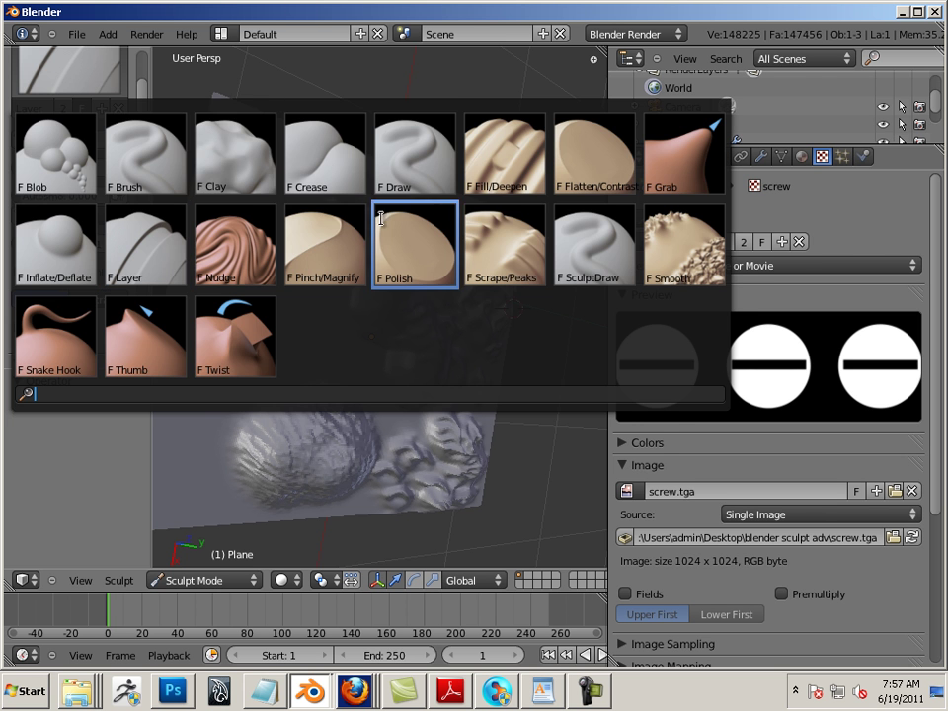
{"action": "left_click", "coordinate": [420, 178]}
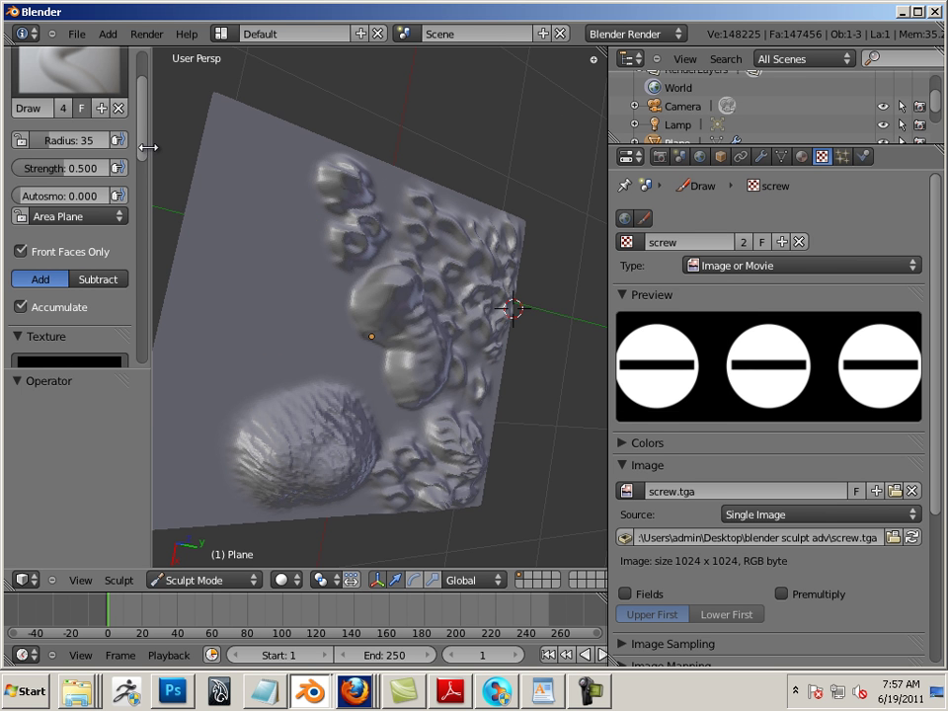
{"action": "left_click_drag", "start_coordinate": [143, 151], "coordinate": [122, 329]}
{"action": "scroll", "coordinate": [122, 331], "scroll_direction": "down", "scroll_amount": 2}
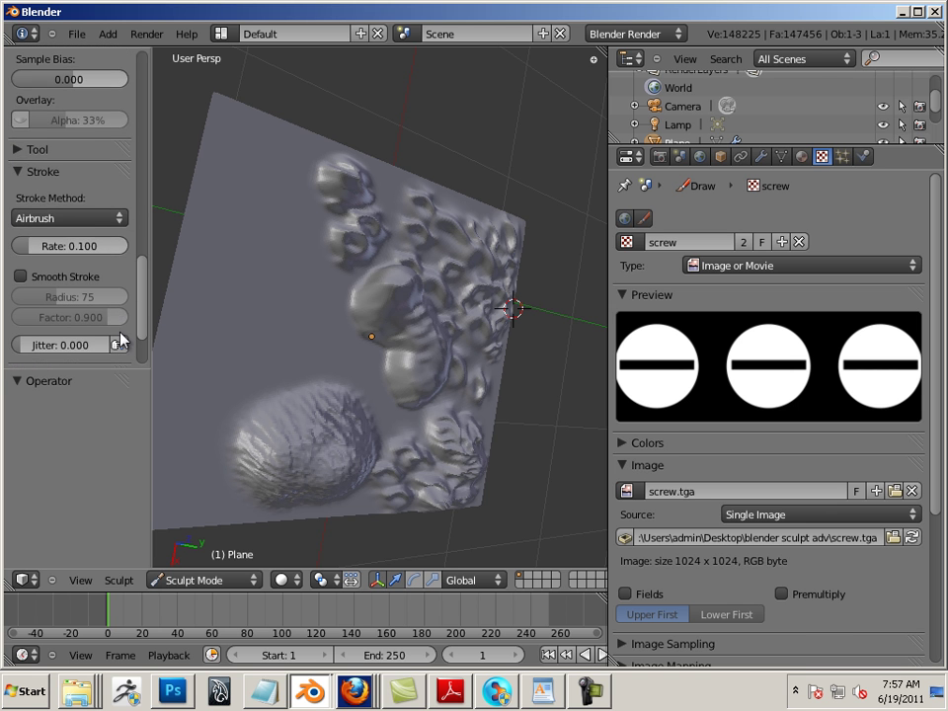
{"action": "left_click", "coordinate": [97, 215]}
{"action": "left_click", "coordinate": [83, 136]}
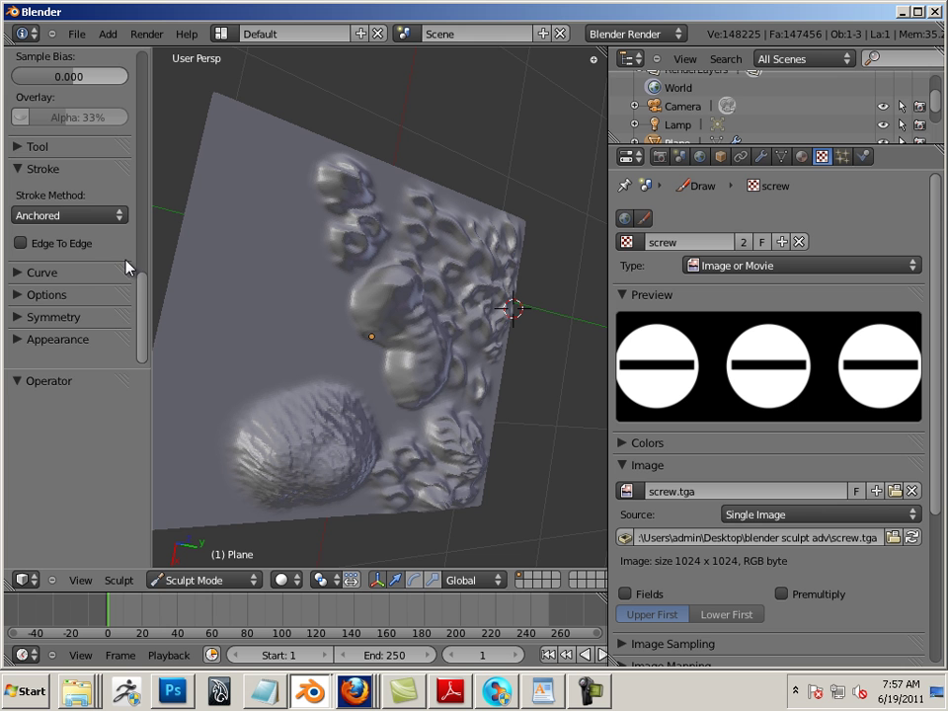
{"action": "scroll", "coordinate": [141, 230], "scroll_direction": "up", "scroll_amount": 10}
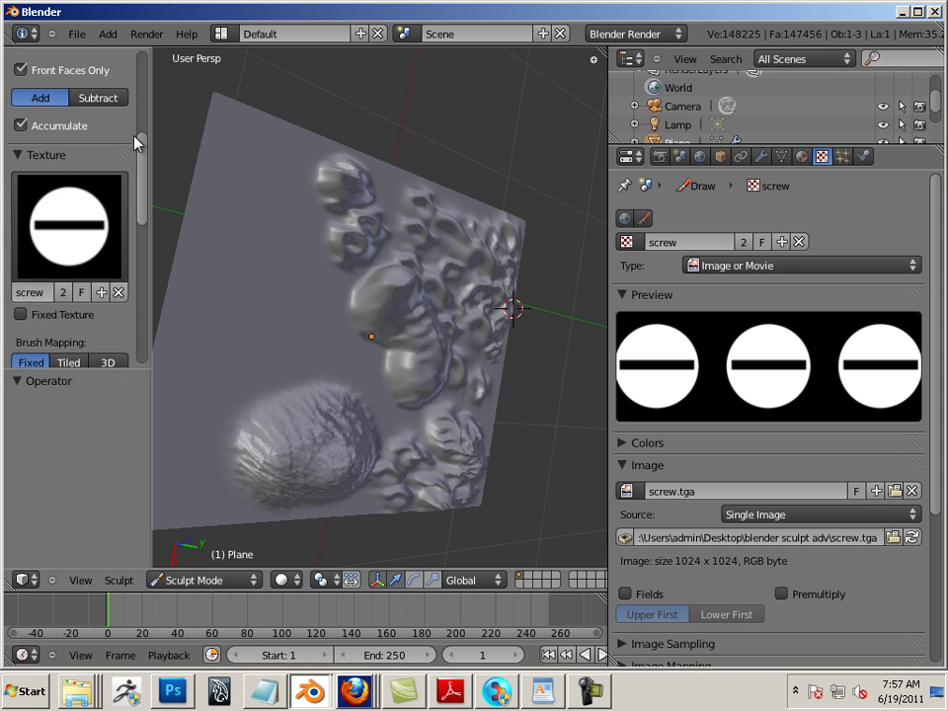
{"action": "scroll", "coordinate": [127, 71], "scroll_direction": "up", "scroll_amount": 2}
{"action": "scroll", "coordinate": [127, 91], "scroll_direction": "down", "scroll_amount": 5}
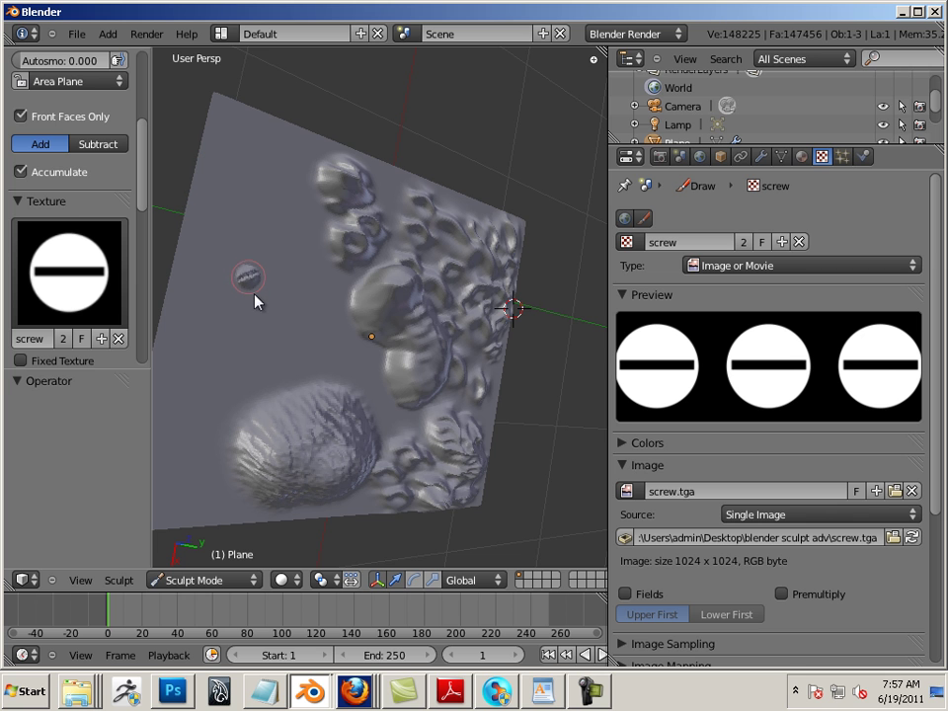
Stamp screw heads at the plane's upper left, left side and lower left, then undo the latest.
{"action": "left_click_drag", "start_coordinate": [245, 225], "coordinate": [263, 257]}
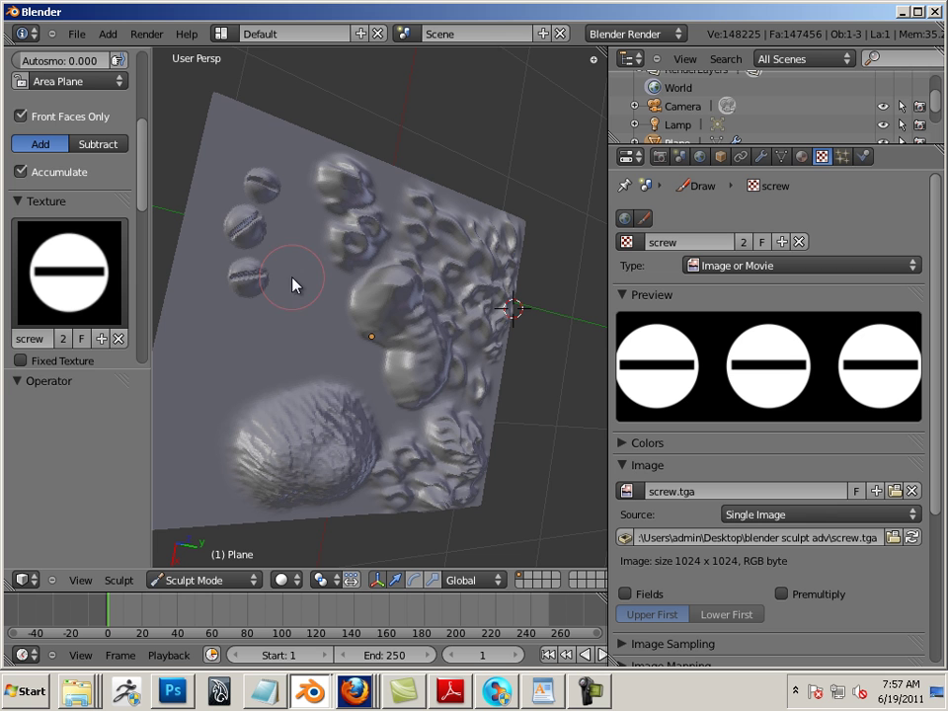
{"action": "left_click_drag", "start_coordinate": [241, 355], "coordinate": [248, 396]}
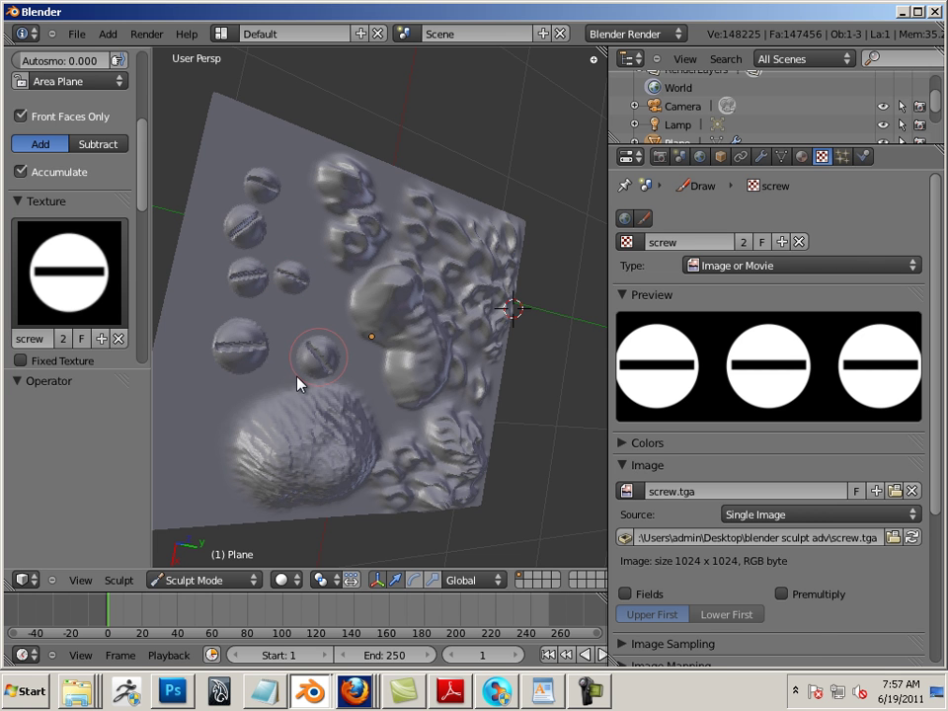
{"action": "mouse_move", "coordinate": [423, 126]}
{"action": "middle_mouse_down"}
{"action": "mouse_move", "coordinate": [411, 135]}
{"action": "mouse_move", "coordinate": [404, 106]}
{"action": "mouse_move", "coordinate": [395, 128]}
{"action": "middle_mouse_up"}
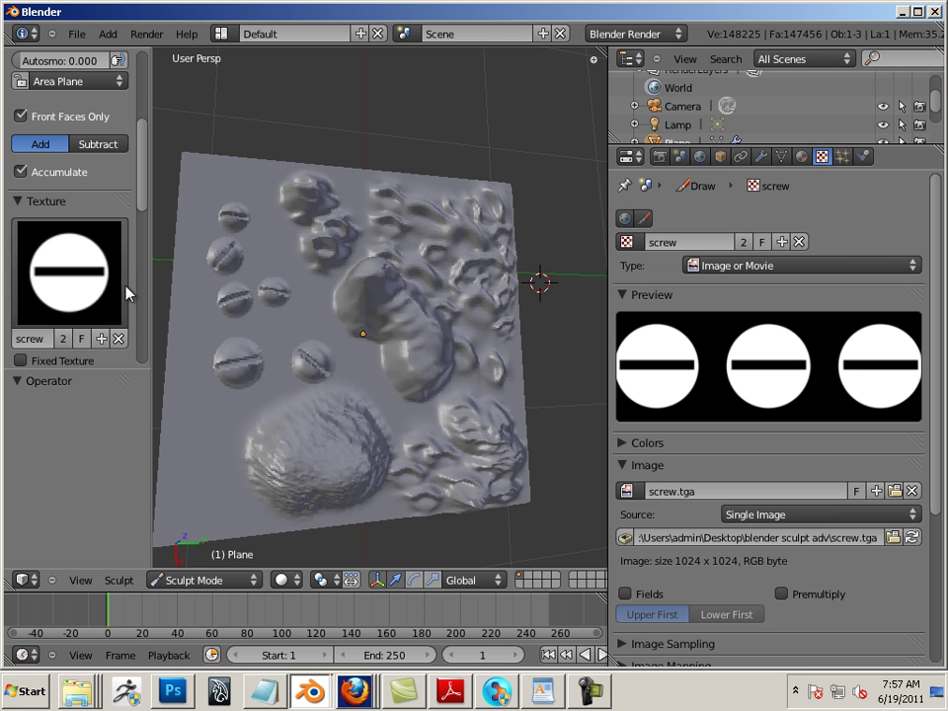
{"action": "left_click", "coordinate": [198, 460]}
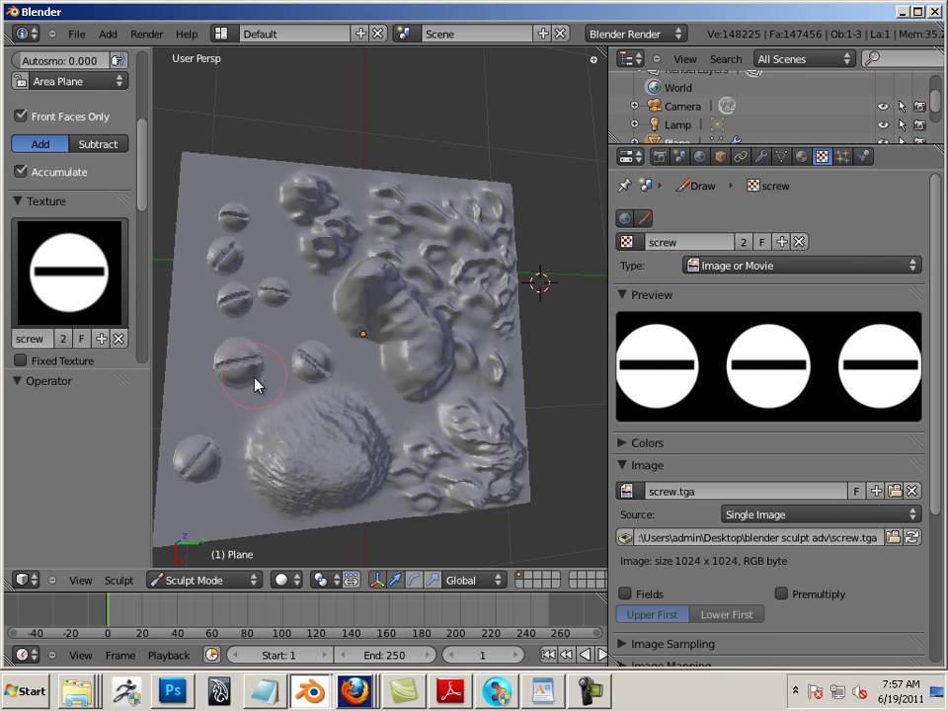
{"action": "key", "text": "ctrl+z"}
{"action": "key", "text": "ctrl+z"}
{"action": "key", "text": "ctrl+z"}
{"action": "key", "text": "ctrl+z"}
{"action": "key", "text": "ctrl+z"}
{"action": "key", "text": "ctrl+z"}
{"action": "key", "text": "ctrl+z"}
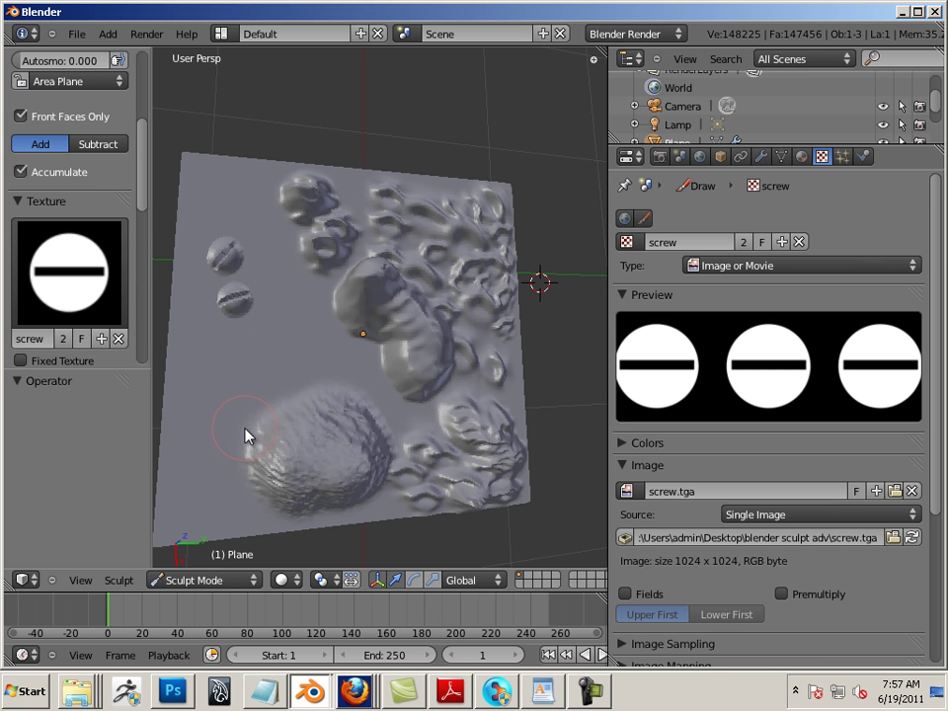
Subdivide the Multires modifier to level 7 and stamp a crisper screw head on the plane's left.
{"action": "left_click", "coordinate": [761, 156]}
{"action": "left_click", "coordinate": [811, 350]}
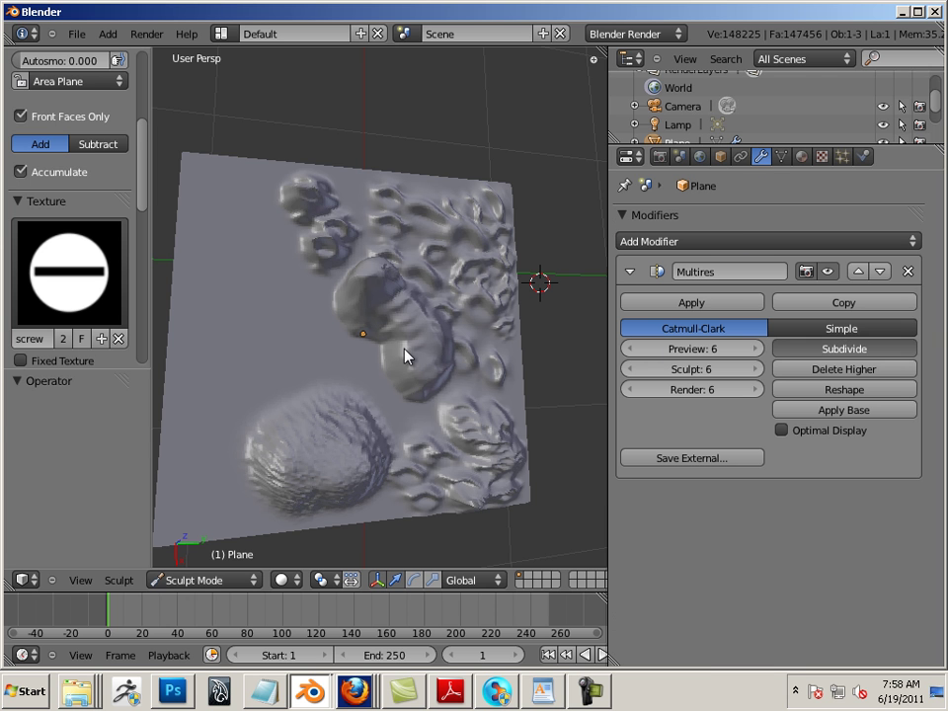
{"action": "mouse_move", "coordinate": [249, 353]}
{"action": "left_mouse_down"}
{"action": "mouse_move", "coordinate": [250, 388]}
{"action": "mouse_move", "coordinate": [263, 398]}
{"action": "left_mouse_up"}
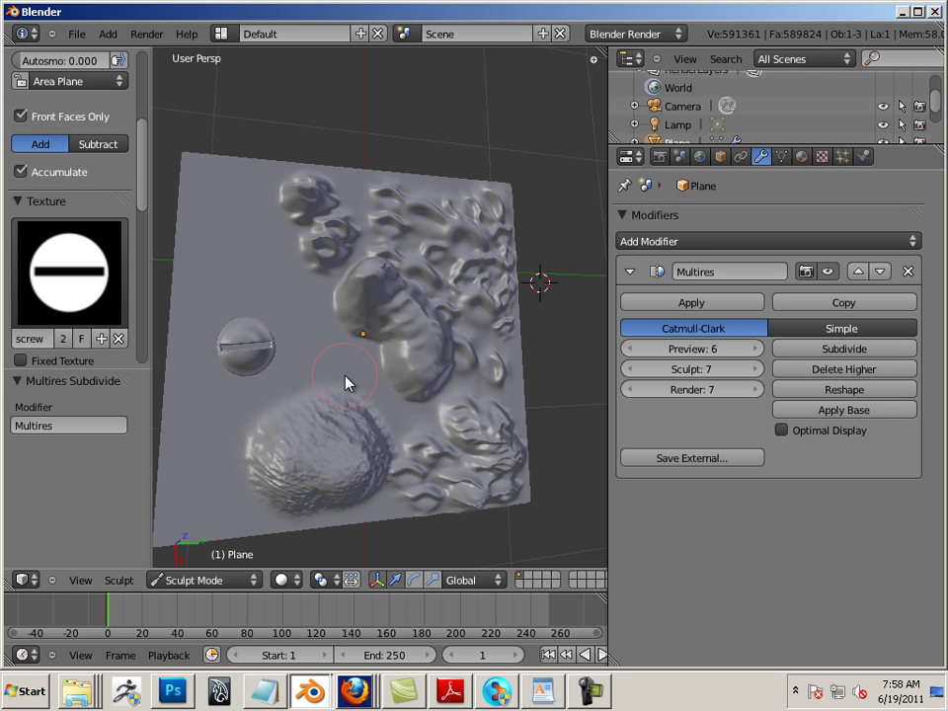
{"action": "scroll", "coordinate": [345, 383], "scroll_direction": "up", "scroll_amount": 4}
{"action": "middle_click_drag", "start_coordinate": [248, 396], "coordinate": [494, 330], "text": "shift"}
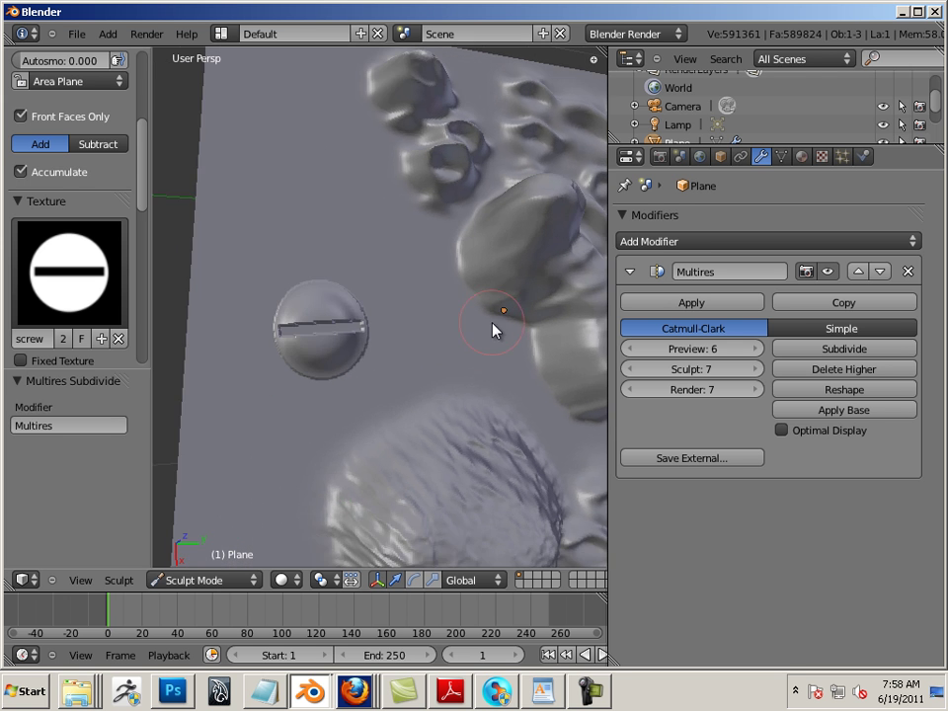
{"action": "scroll", "coordinate": [396, 345], "scroll_direction": "up", "scroll_amount": 3}
{"action": "mouse_move", "coordinate": [428, 371]}
{"action": "middle_mouse_down", "text": "shift"}
{"action": "mouse_move", "coordinate": [402, 417]}
{"action": "mouse_move", "coordinate": [427, 385]}
{"action": "middle_mouse_up", "text": "shift"}
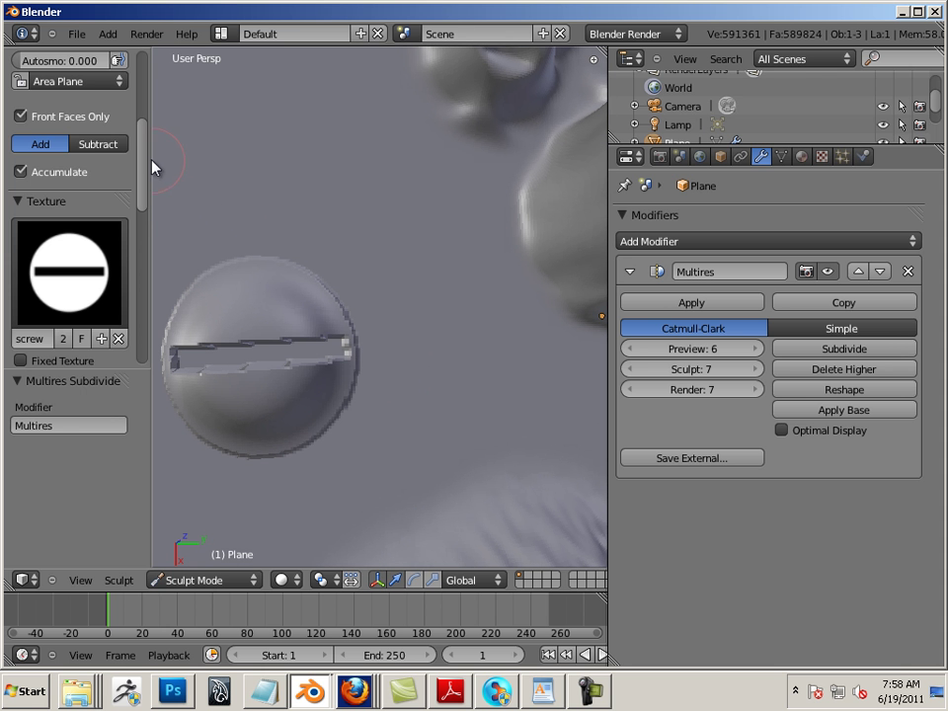
{"action": "scroll", "coordinate": [147, 148], "scroll_direction": "up", "scroll_amount": 5}
{"action": "left_click", "coordinate": [117, 127]}
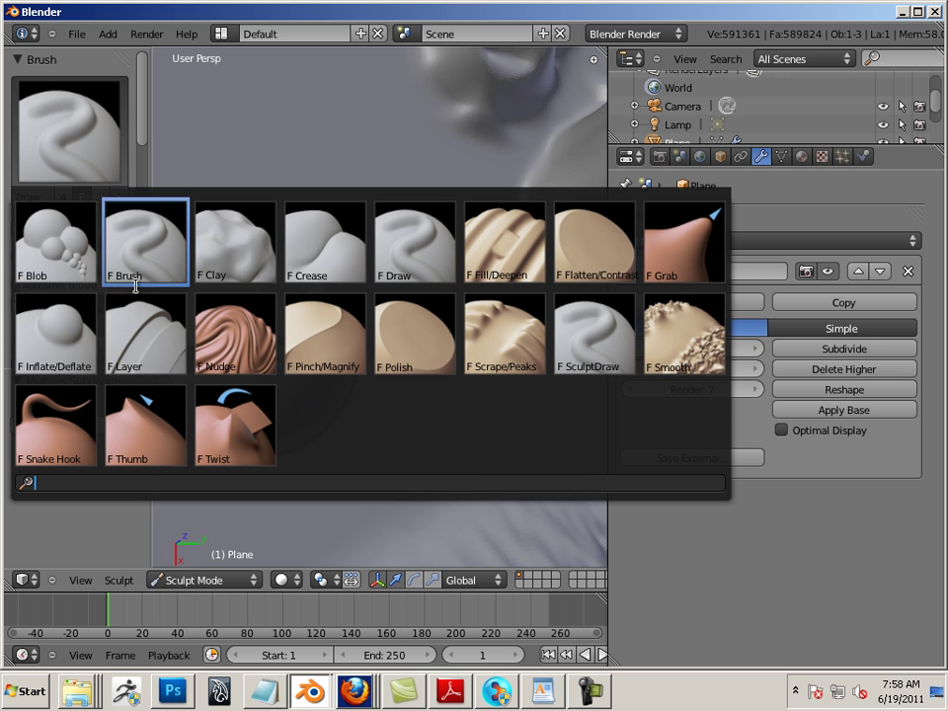
Switch to the Smooth brush and lower its strength.
{"action": "left_click", "coordinate": [678, 365]}
{"action": "left_click_drag", "start_coordinate": [65, 258], "coordinate": [48, 261]}
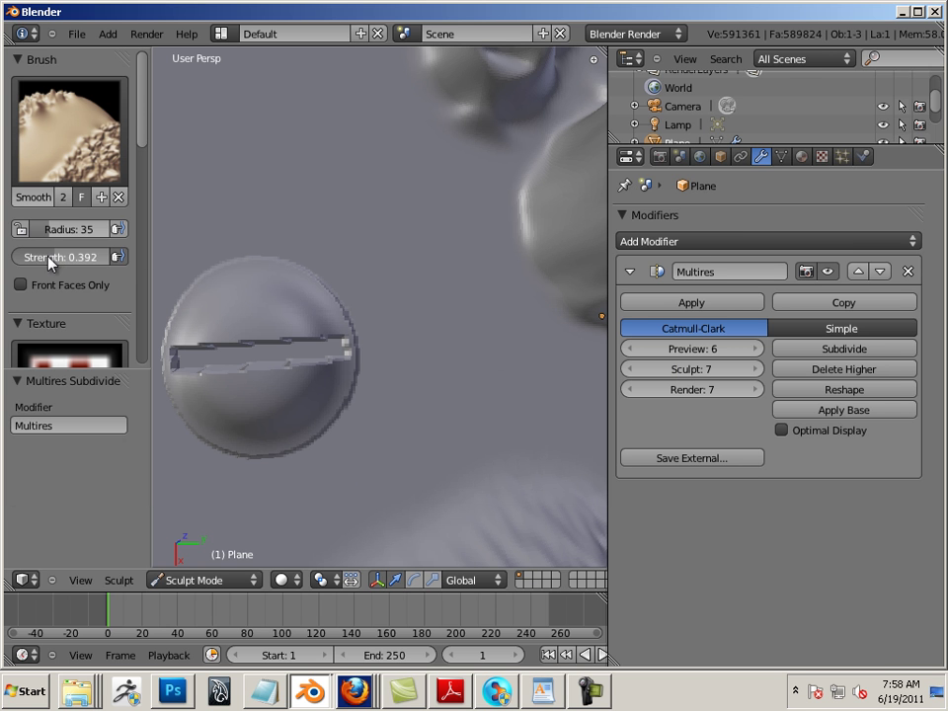
{"action": "scroll", "coordinate": [22, 262], "scroll_direction": "down", "scroll_amount": 1, "text": "ctrl"}
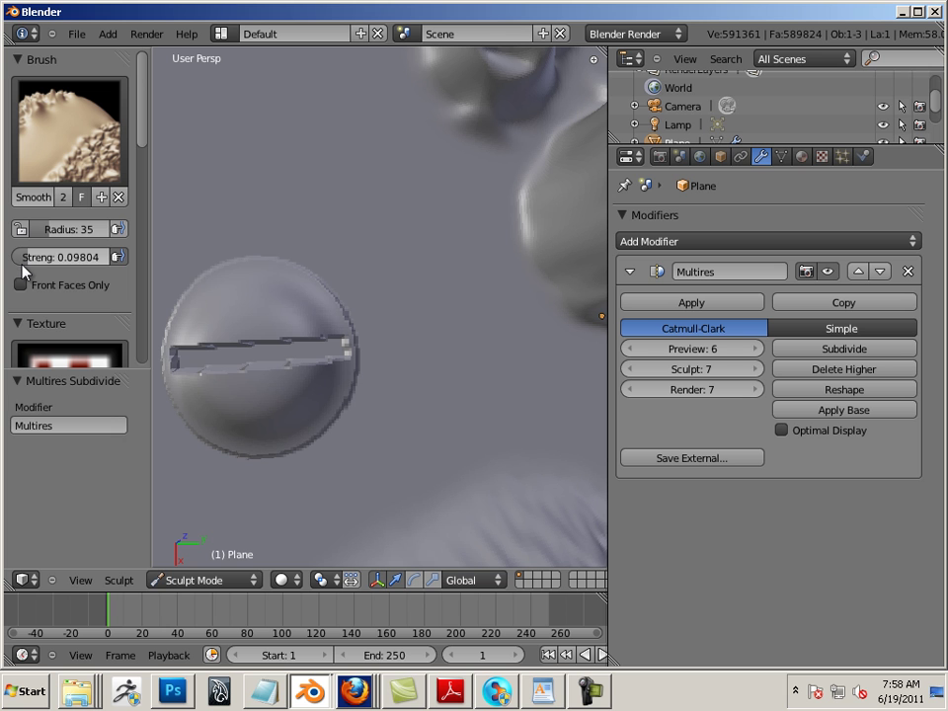
Smooth the screw head's jagged groove with repeated strokes, then view the whole plane.
{"action": "mouse_move", "coordinate": [187, 357]}
{"action": "left_mouse_down"}
{"action": "mouse_move", "coordinate": [318, 341]}
{"action": "mouse_move", "coordinate": [308, 345]}
{"action": "mouse_move", "coordinate": [341, 357]}
{"action": "mouse_move", "coordinate": [255, 376]}
{"action": "left_mouse_up"}
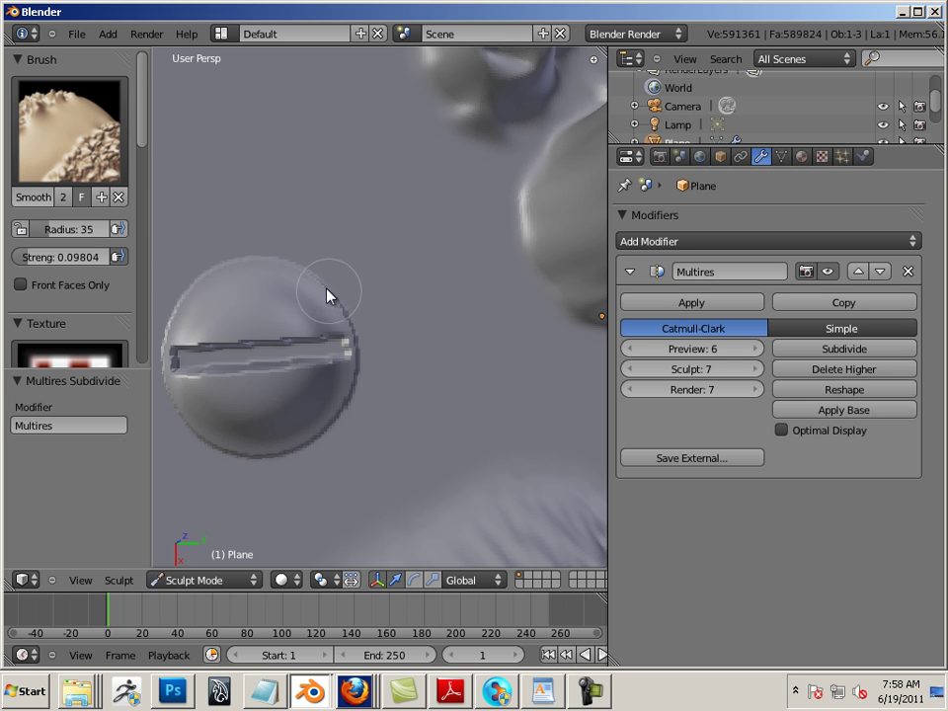
{"action": "mouse_move", "coordinate": [169, 353]}
{"action": "left_mouse_down"}
{"action": "mouse_move", "coordinate": [279, 330]}
{"action": "mouse_move", "coordinate": [362, 339]}
{"action": "mouse_move", "coordinate": [186, 348]}
{"action": "mouse_move", "coordinate": [183, 356]}
{"action": "mouse_move", "coordinate": [248, 377]}
{"action": "left_mouse_up"}
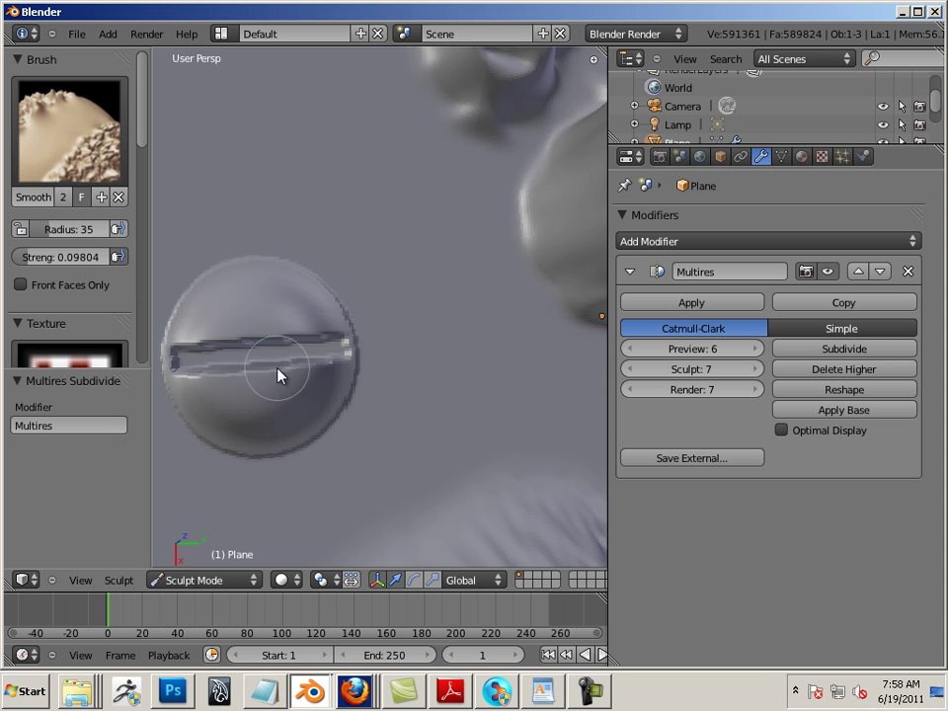
{"action": "scroll", "coordinate": [278, 375], "scroll_direction": "down", "scroll_amount": 5}
{"action": "scroll", "coordinate": [278, 375], "scroll_direction": "up", "scroll_amount": 3}
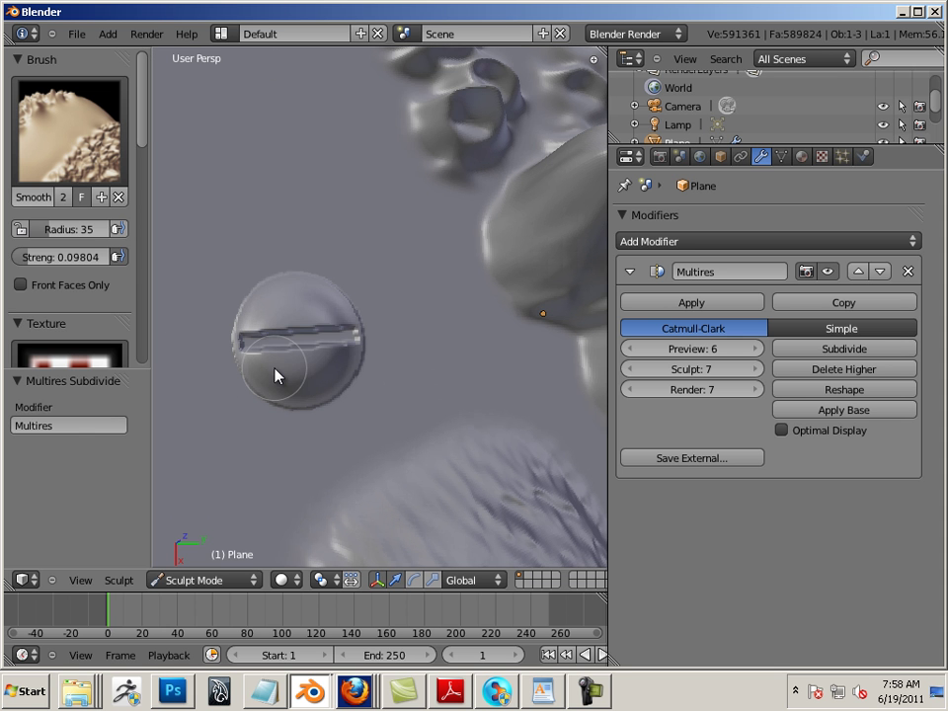
{"action": "mouse_move", "coordinate": [277, 376]}
{"action": "left_mouse_down"}
{"action": "mouse_move", "coordinate": [297, 348]}
{"action": "mouse_move", "coordinate": [247, 346]}
{"action": "mouse_move", "coordinate": [362, 336]}
{"action": "mouse_move", "coordinate": [337, 326]}
{"action": "mouse_move", "coordinate": [356, 328]}
{"action": "mouse_move", "coordinate": [295, 336]}
{"action": "mouse_move", "coordinate": [356, 338]}
{"action": "mouse_move", "coordinate": [363, 349]}
{"action": "mouse_move", "coordinate": [351, 374]}
{"action": "mouse_move", "coordinate": [276, 397]}
{"action": "mouse_move", "coordinate": [209, 362]}
{"action": "mouse_move", "coordinate": [234, 347]}
{"action": "mouse_move", "coordinate": [229, 329]}
{"action": "mouse_move", "coordinate": [273, 403]}
{"action": "mouse_move", "coordinate": [260, 394]}
{"action": "mouse_move", "coordinate": [347, 390]}
{"action": "mouse_move", "coordinate": [357, 315]}
{"action": "mouse_move", "coordinate": [301, 286]}
{"action": "mouse_move", "coordinate": [245, 301]}
{"action": "mouse_move", "coordinate": [231, 331]}
{"action": "mouse_move", "coordinate": [360, 338]}
{"action": "mouse_move", "coordinate": [315, 344]}
{"action": "mouse_move", "coordinate": [383, 353]}
{"action": "left_mouse_up"}
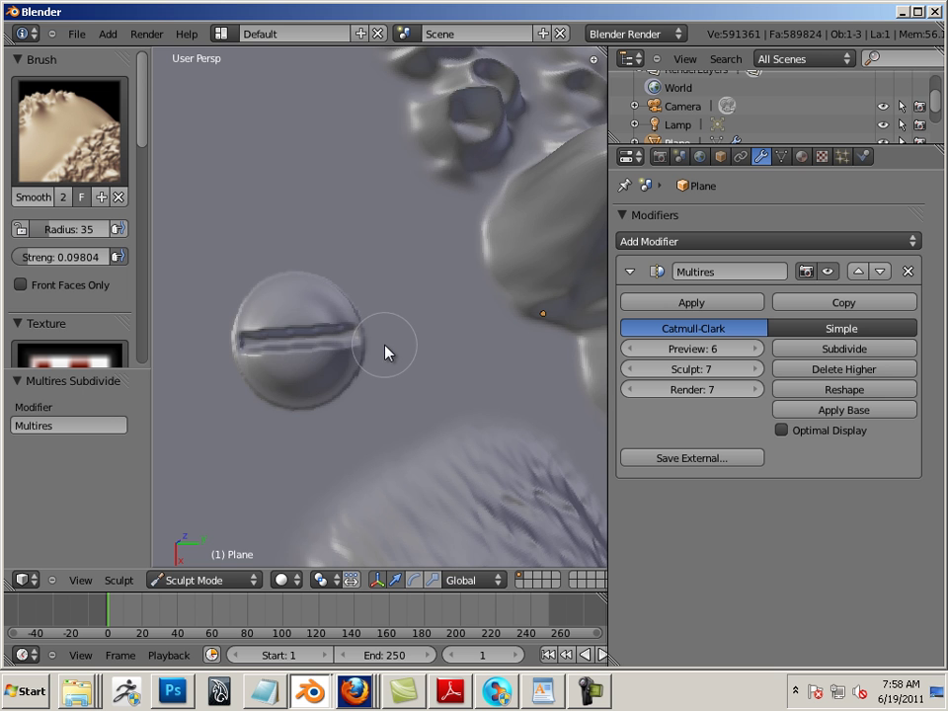
{"action": "scroll", "coordinate": [387, 354], "scroll_direction": "up", "scroll_amount": 4}
{"action": "scroll", "coordinate": [388, 355], "scroll_direction": "down", "scroll_amount": 8}
{"action": "mouse_move", "coordinate": [373, 363]}
{"action": "middle_mouse_down"}
{"action": "mouse_move", "coordinate": [380, 413]}
{"action": "mouse_move", "coordinate": [402, 411]}
{"action": "mouse_move", "coordinate": [380, 407]}
{"action": "mouse_move", "coordinate": [338, 426]}
{"action": "mouse_move", "coordinate": [332, 415]}
{"action": "middle_mouse_up"}
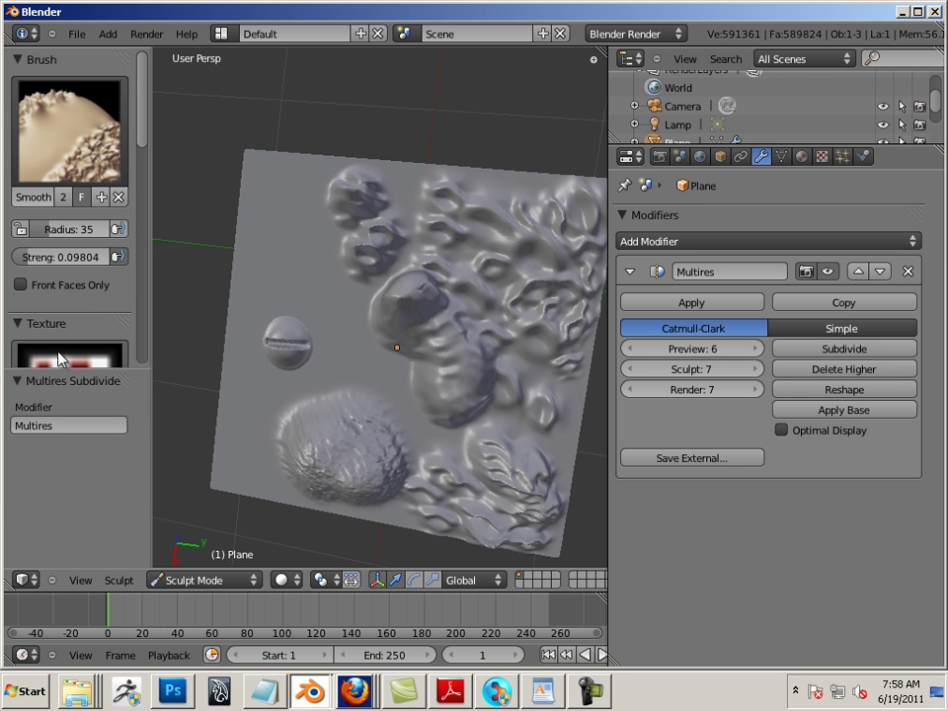
Return to the Draw brush and duplicate its screw texture as screw.001.
{"action": "left_click", "coordinate": [71, 109]}
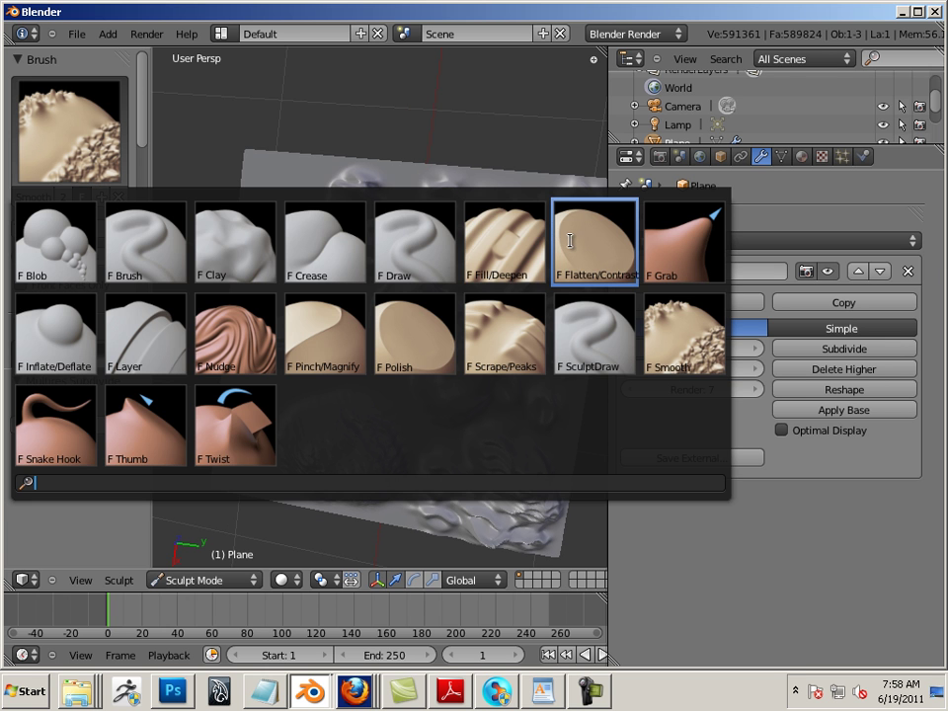
{"action": "left_click", "coordinate": [415, 242]}
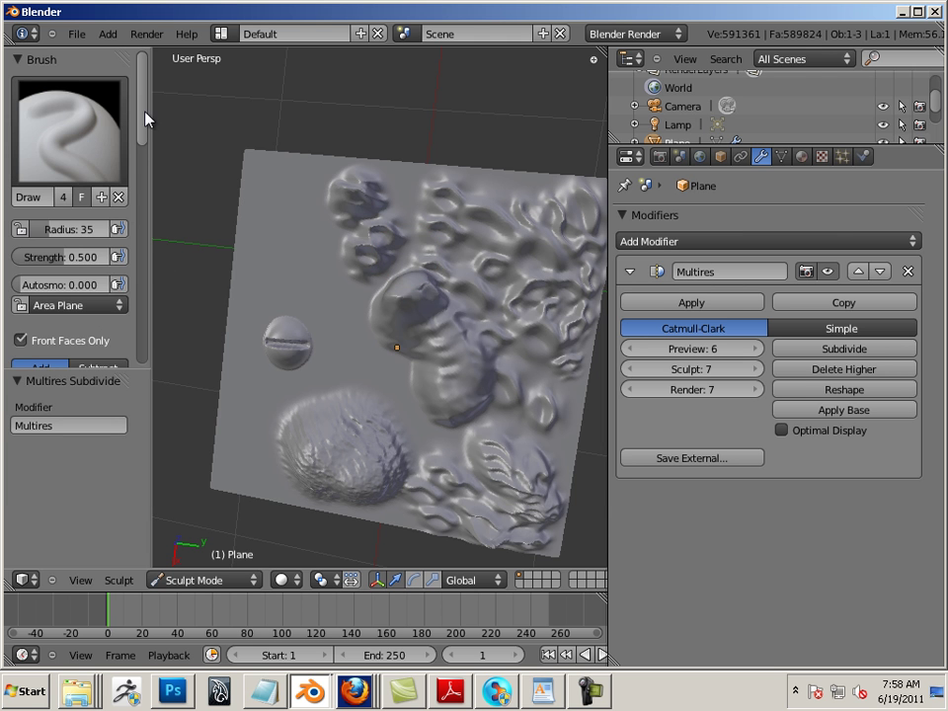
{"action": "left_click_drag", "start_coordinate": [144, 118], "coordinate": [144, 189]}
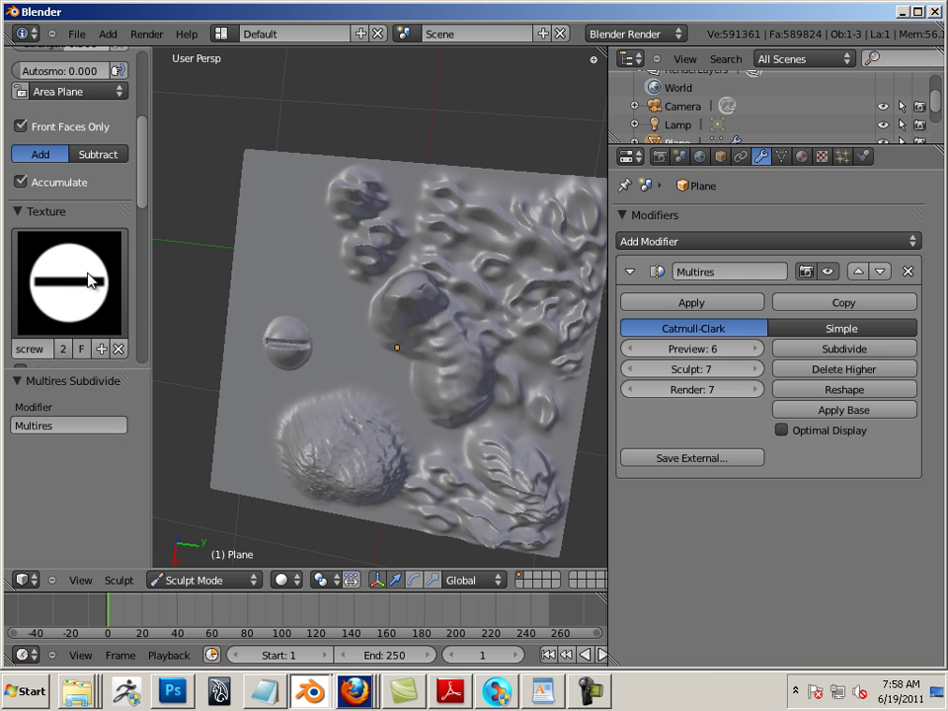
{"action": "left_click", "coordinate": [818, 157]}
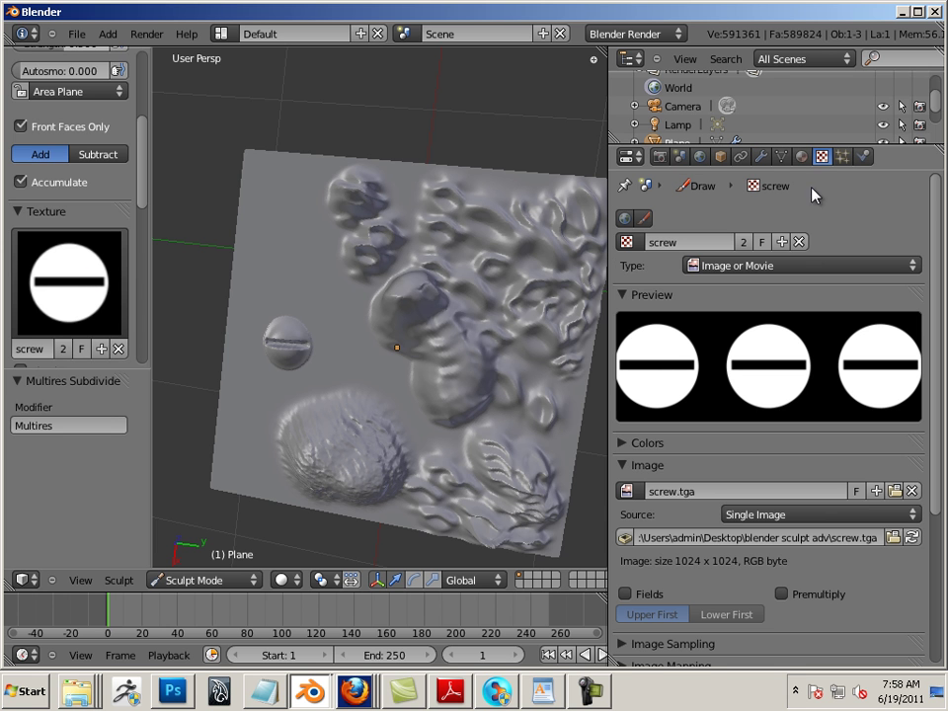
{"action": "left_click", "coordinate": [781, 243]}
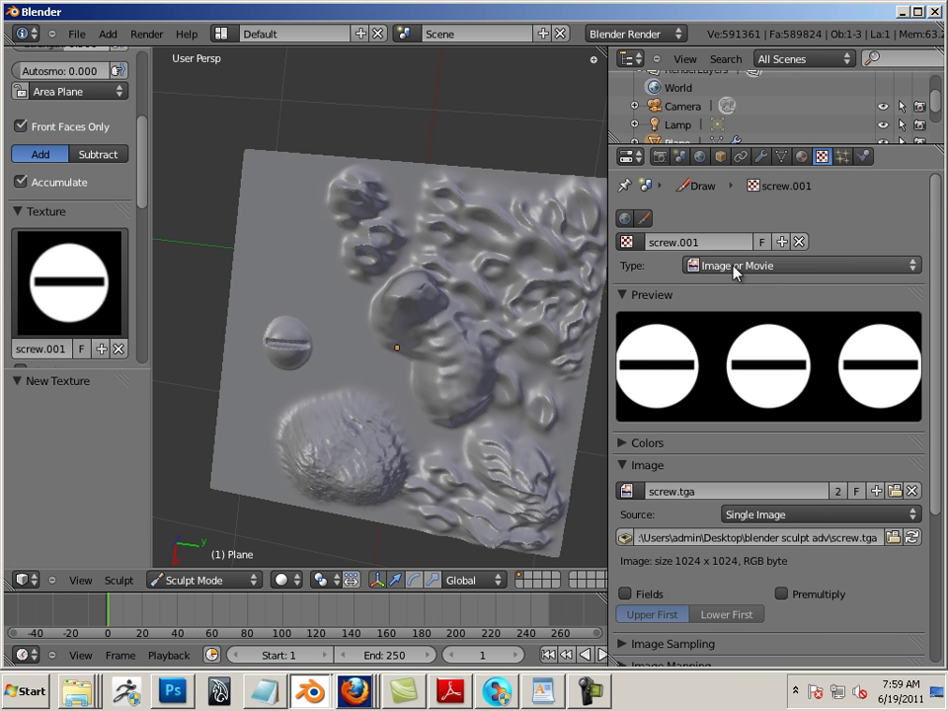
Load circle_drop.tga into the new texture and rename it 'dropoff'.
{"action": "left_click", "coordinate": [893, 540]}
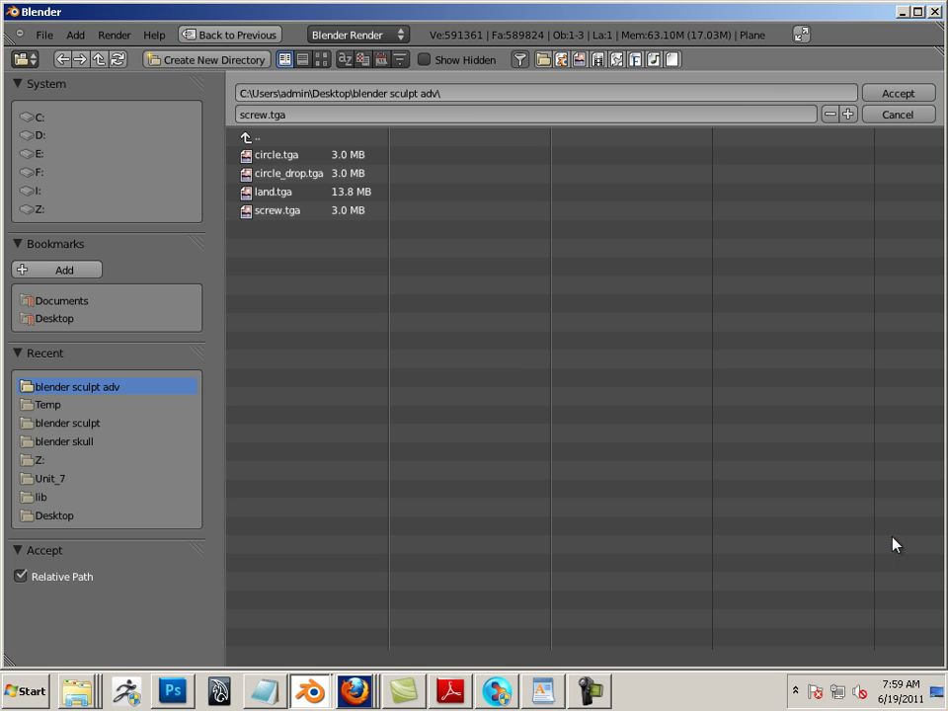
{"action": "double_click", "coordinate": [277, 178]}
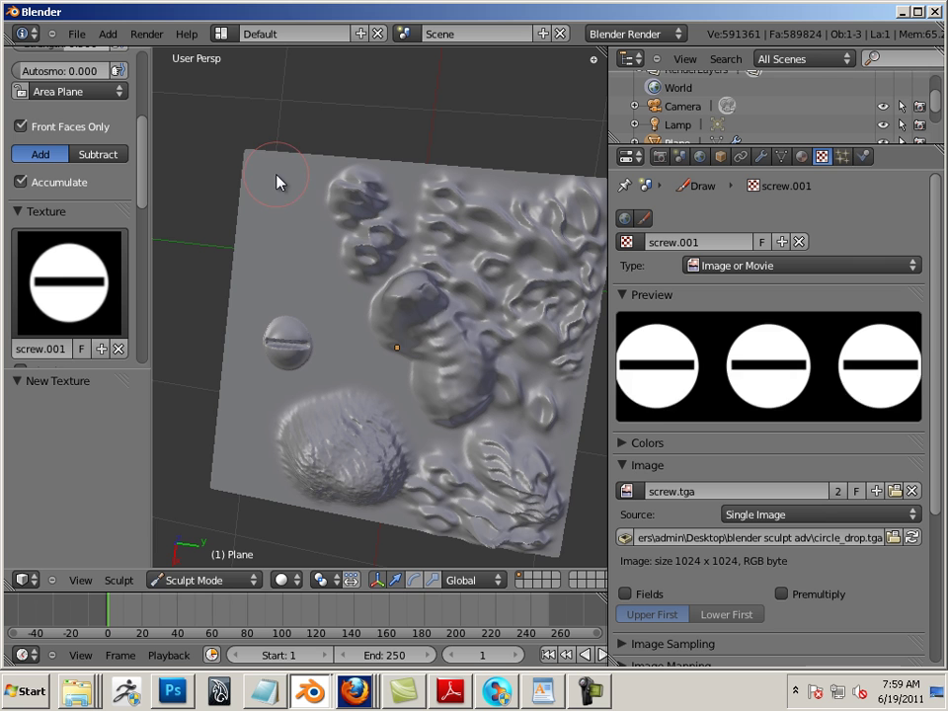
{"action": "left_click", "coordinate": [695, 241]}
{"action": "type", "text": "dropo"}
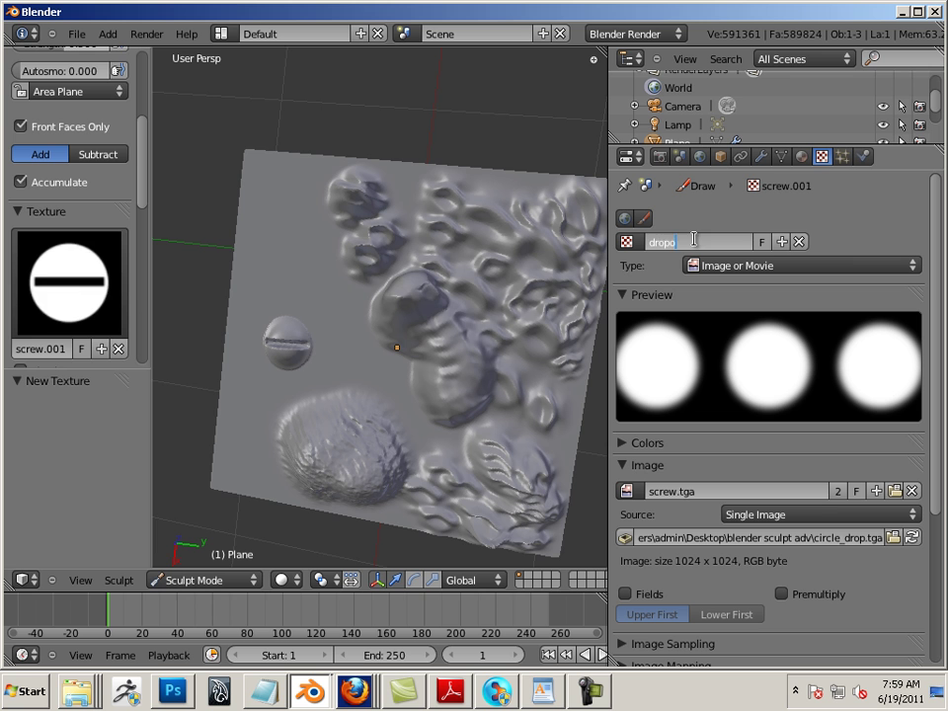
{"action": "type", "text": "ff"}
{"action": "key", "text": "Return"}
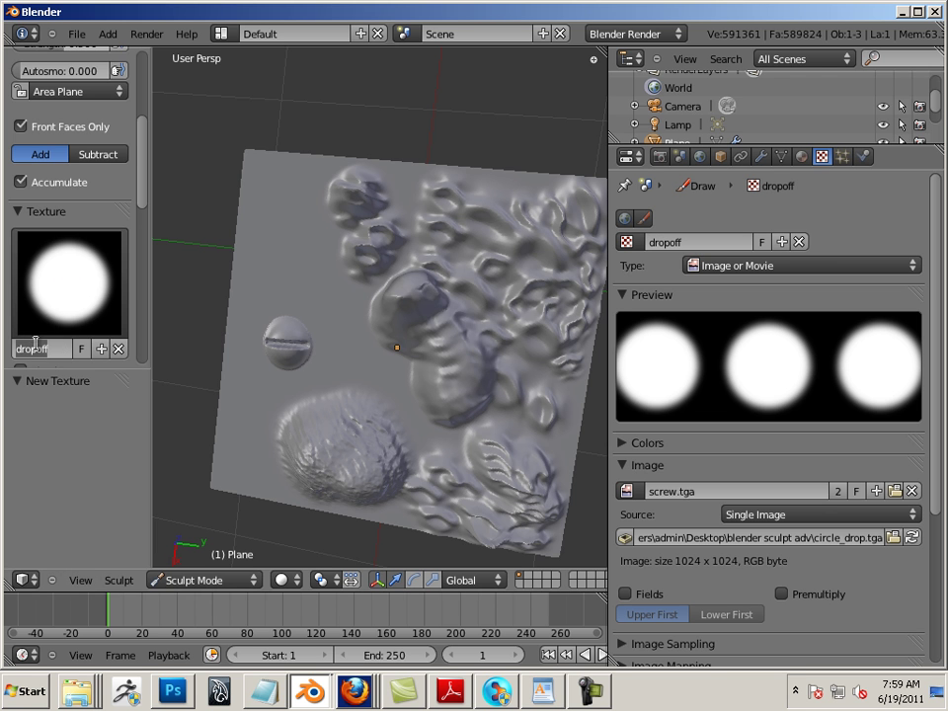
{"action": "left_click", "coordinate": [86, 309]}
Stamp three soft round bumps across the plane, then duplicate the texture as dropoff.001.
{"action": "scroll", "coordinate": [129, 209], "scroll_direction": "down", "scroll_amount": 3}
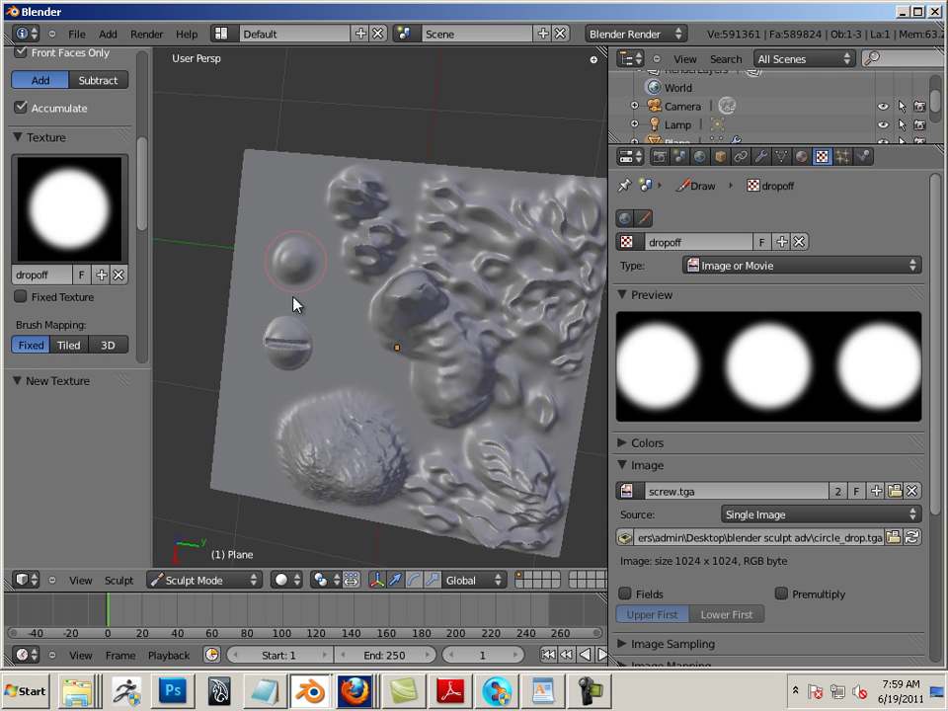
{"action": "left_click", "coordinate": [351, 373]}
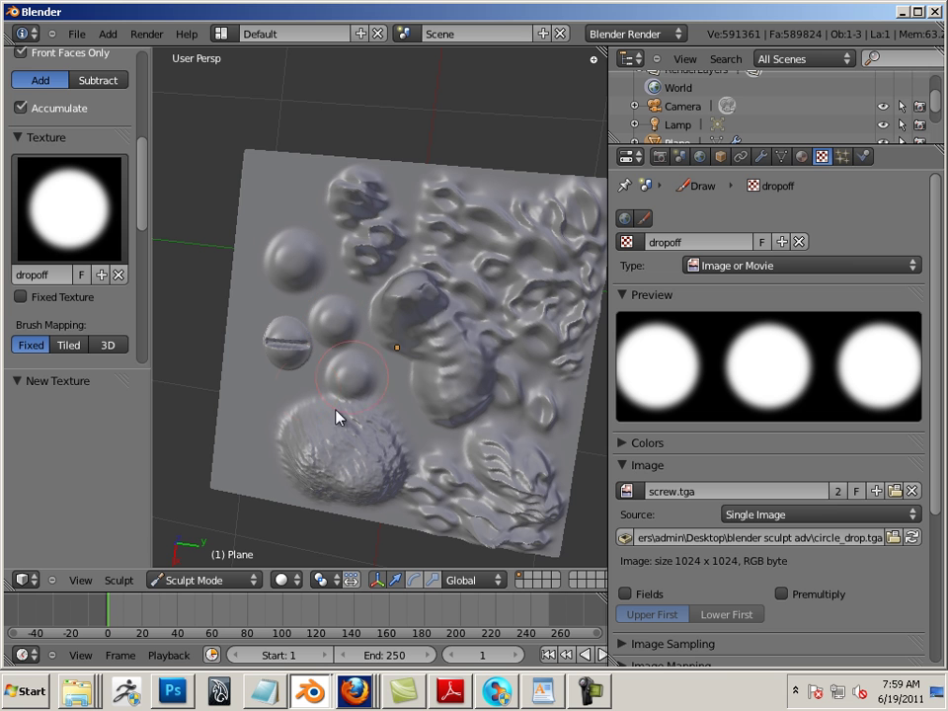
{"action": "left_click", "coordinate": [308, 379]}
{"action": "left_click", "coordinate": [255, 393]}
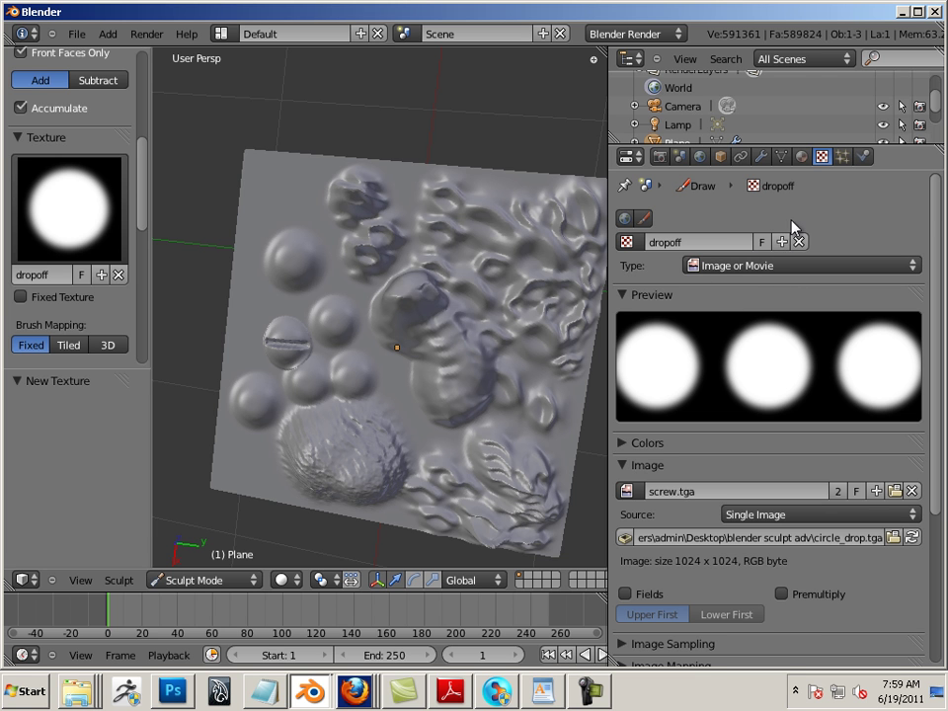
{"action": "left_click", "coordinate": [781, 242]}
{"action": "scroll", "coordinate": [940, 313], "scroll_direction": "down", "scroll_amount": 3}
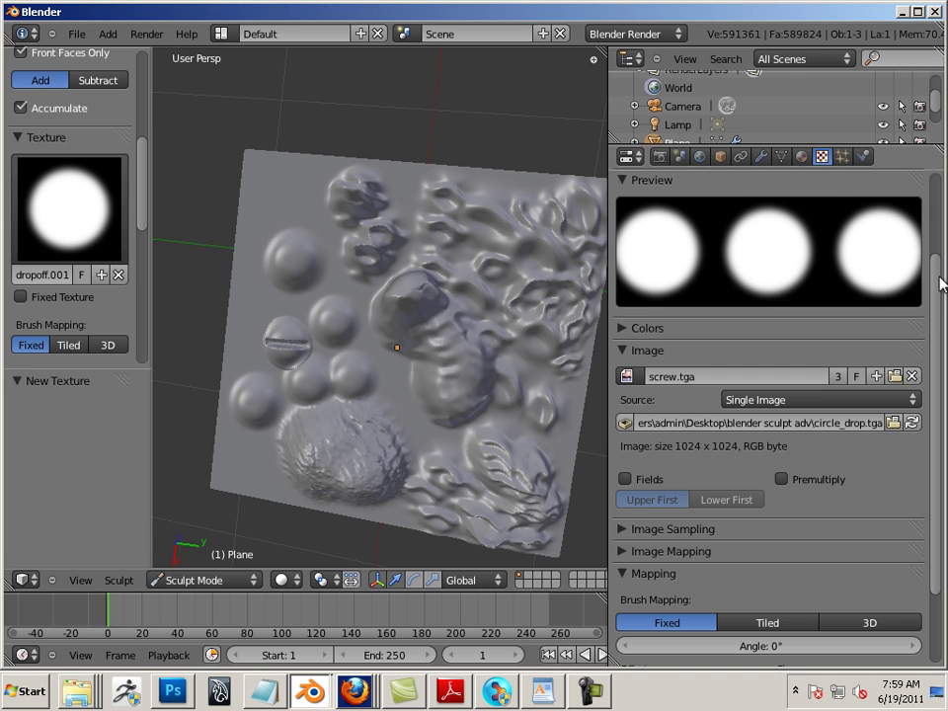
Add another new brush texture and set its type to Clouds.
{"action": "left_click", "coordinate": [803, 156]}
{"action": "left_click", "coordinate": [824, 157]}
{"action": "scroll", "coordinate": [934, 286], "scroll_direction": "up", "scroll_amount": 4}
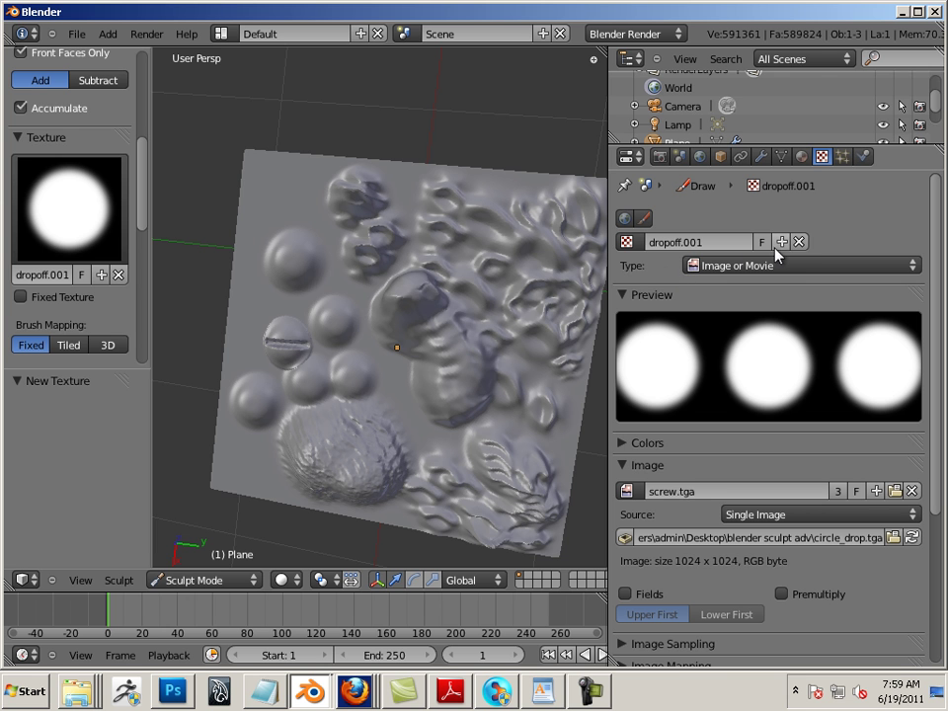
{"action": "left_click", "coordinate": [70, 220]}
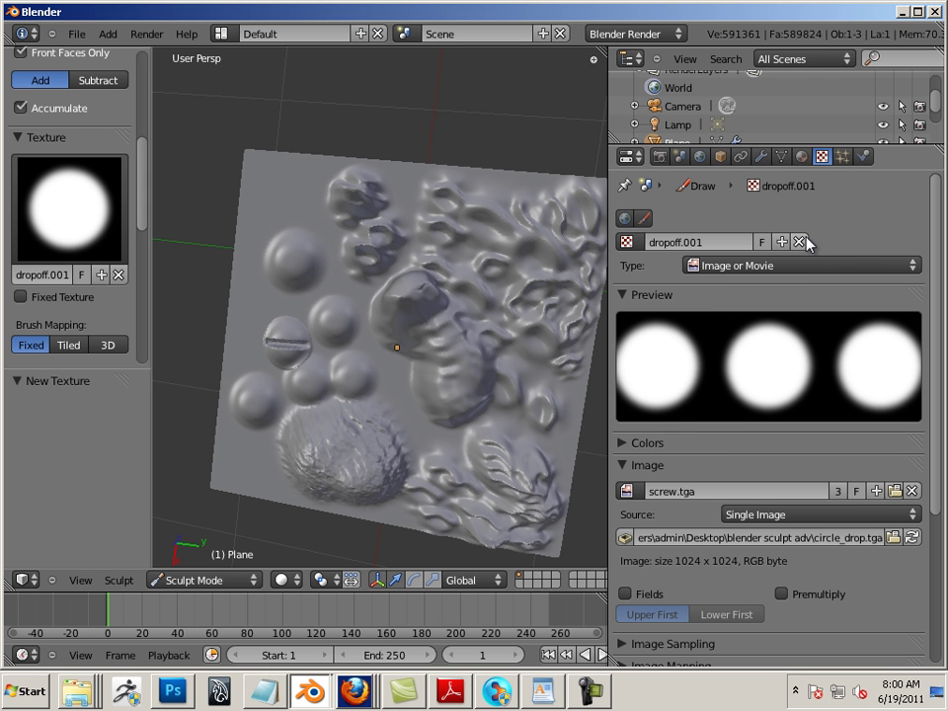
{"action": "left_click", "coordinate": [782, 242]}
{"action": "left_click", "coordinate": [691, 266]}
{"action": "left_click", "coordinate": [711, 303]}
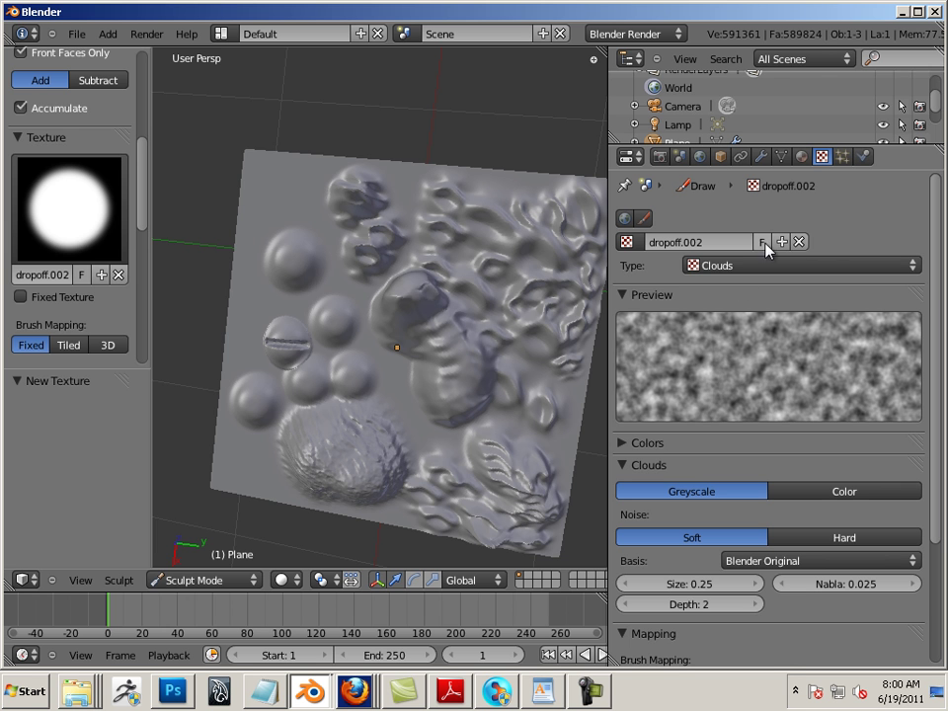
Change the texture type back to Image, load screw.tga, and rename the texture 'screw'.
{"action": "left_click", "coordinate": [74, 188]}
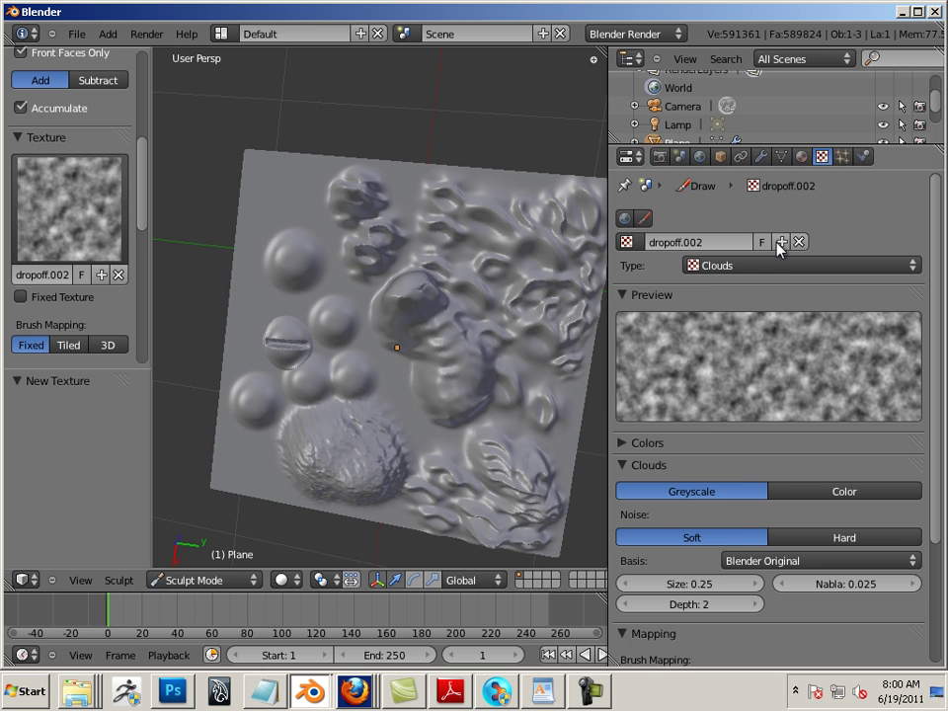
{"action": "left_click", "coordinate": [744, 269]}
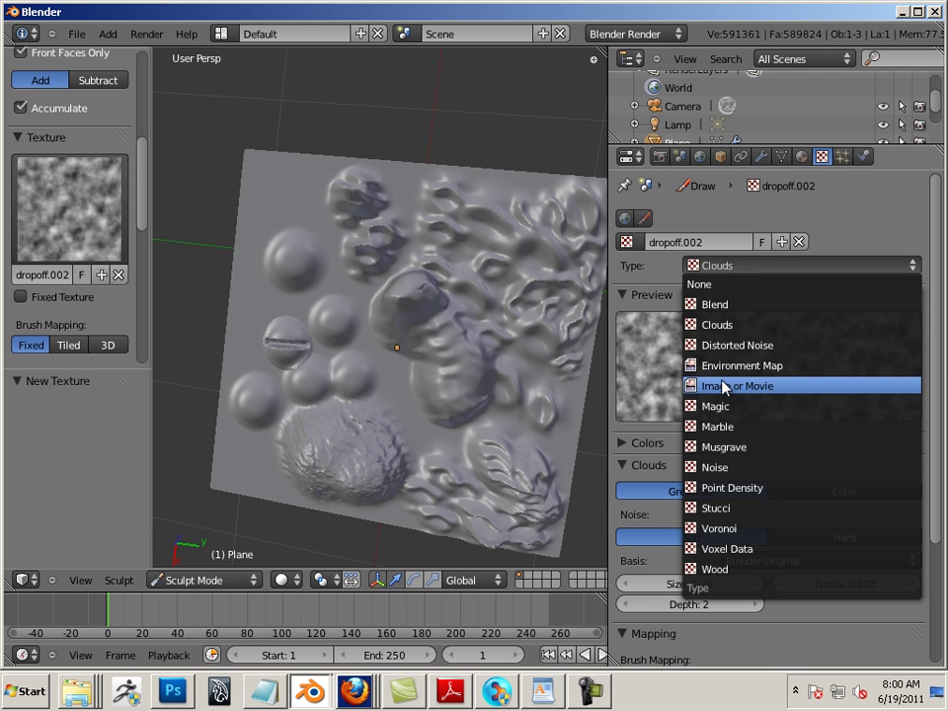
{"action": "left_click", "coordinate": [724, 385]}
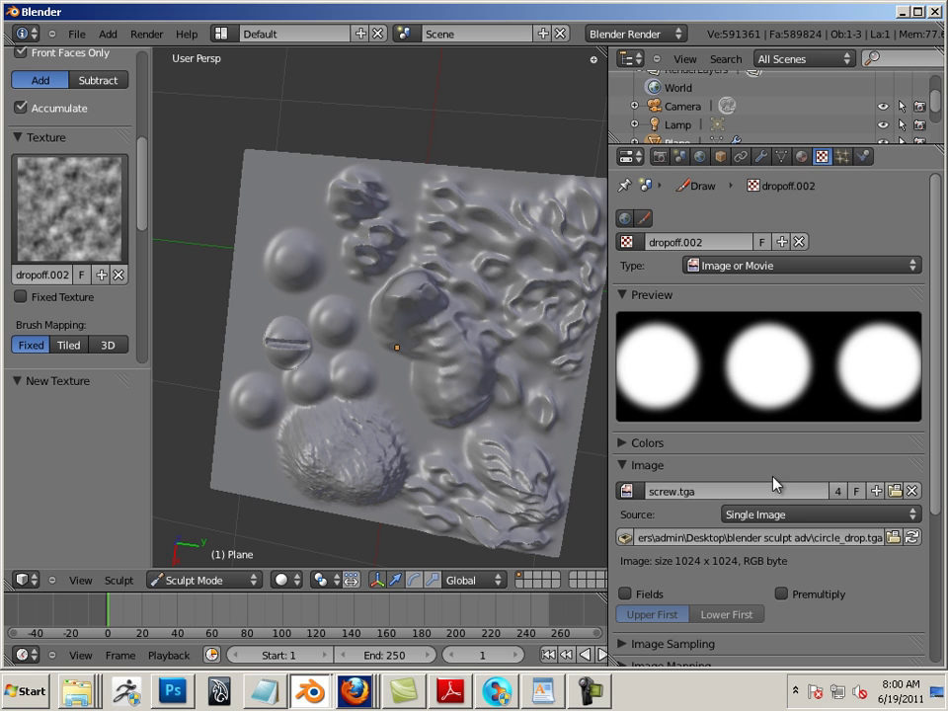
{"action": "left_click", "coordinate": [894, 492]}
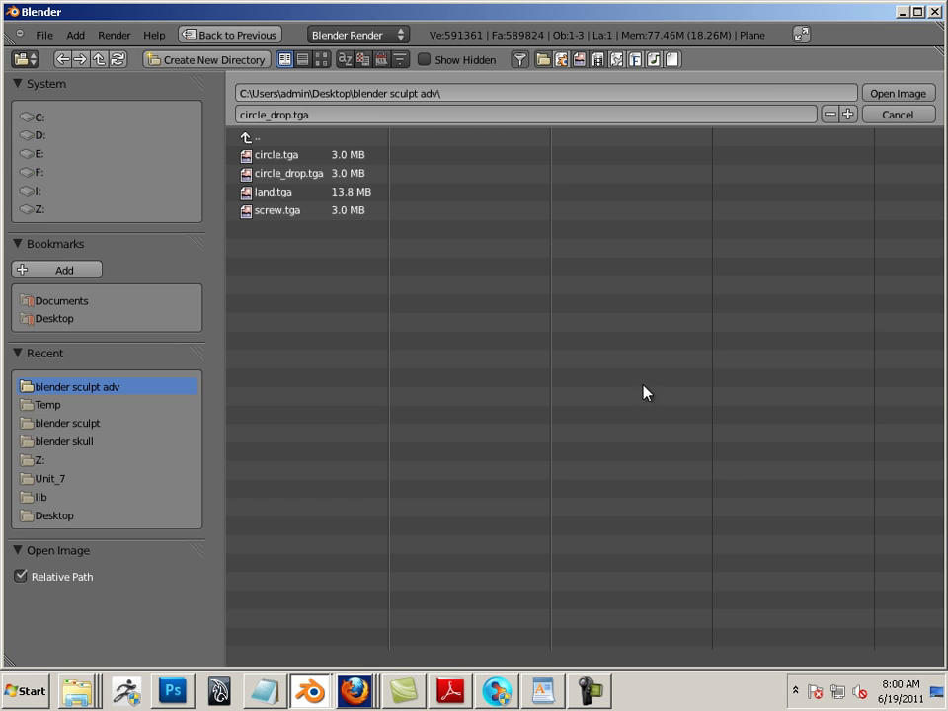
{"action": "left_click", "coordinate": [274, 211]}
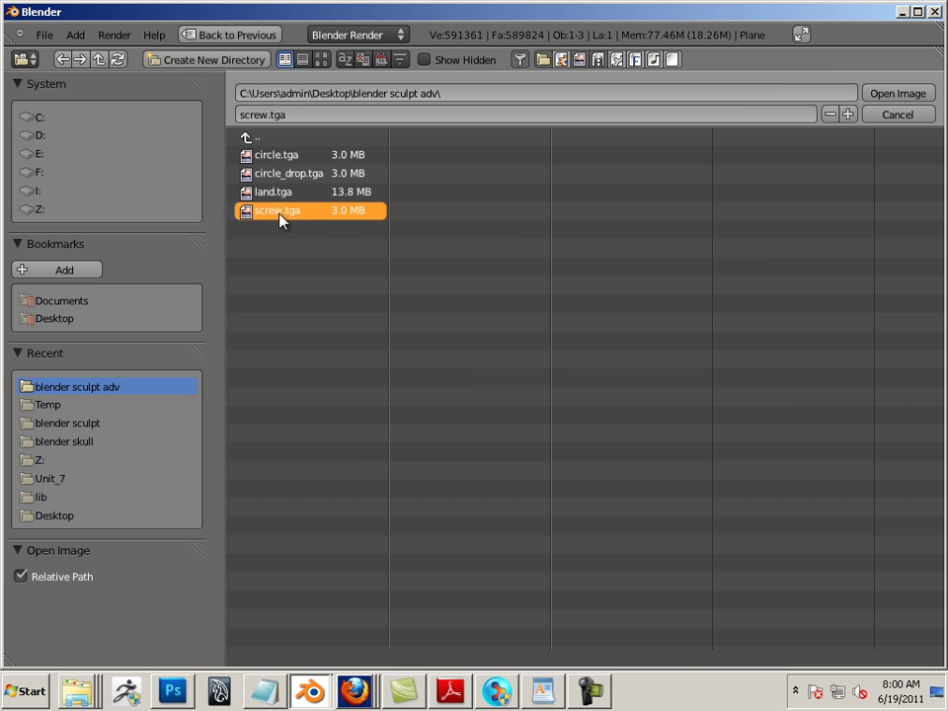
{"action": "left_click", "coordinate": [892, 93]}
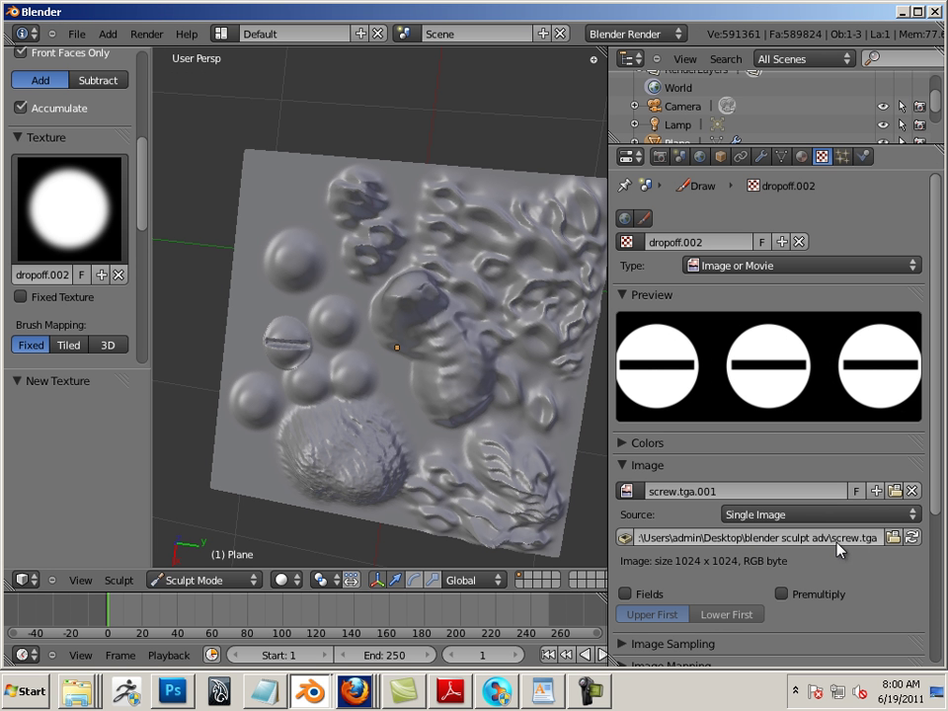
{"action": "left_click", "coordinate": [705, 244]}
{"action": "type", "text": "screw"}
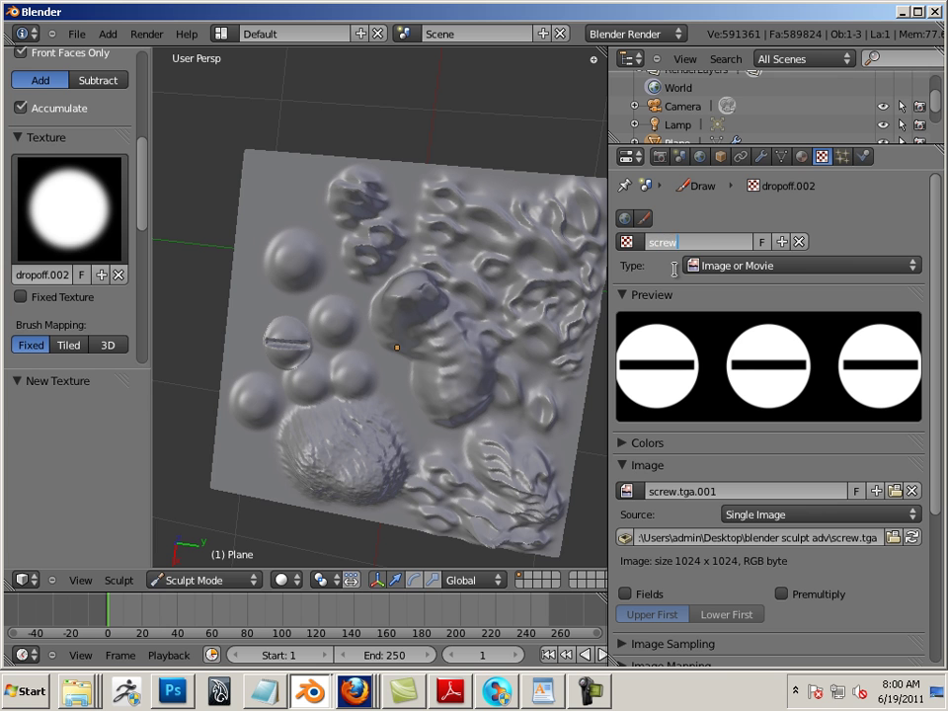
{"action": "key", "text": "Return"}
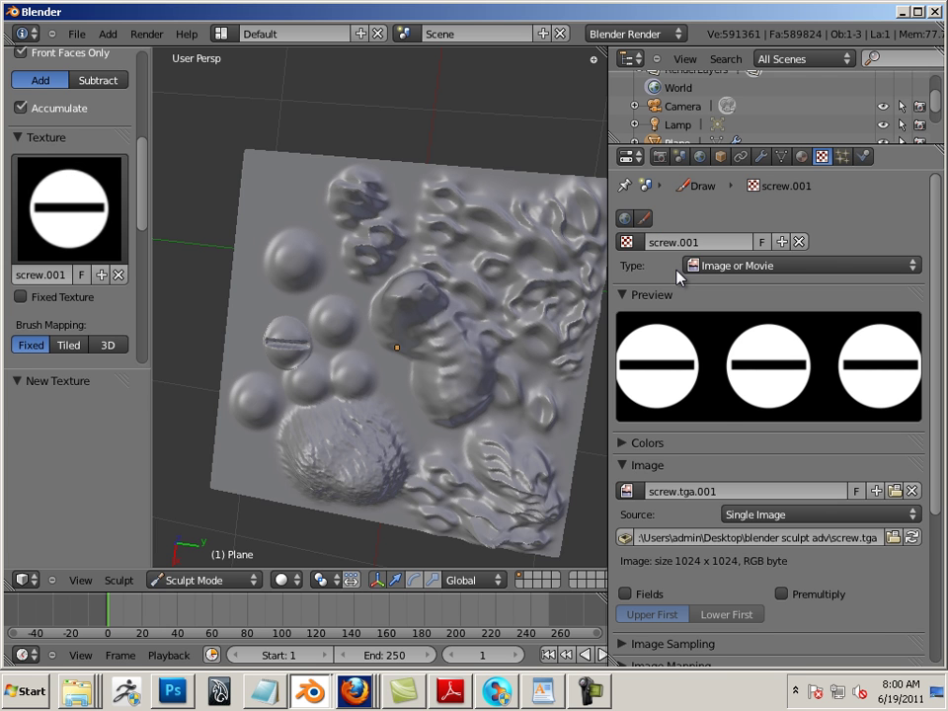
Stamp a screw head at the plane's upper left, then raise a bulge with the soft circle texture.
{"action": "left_click", "coordinate": [85, 229]}
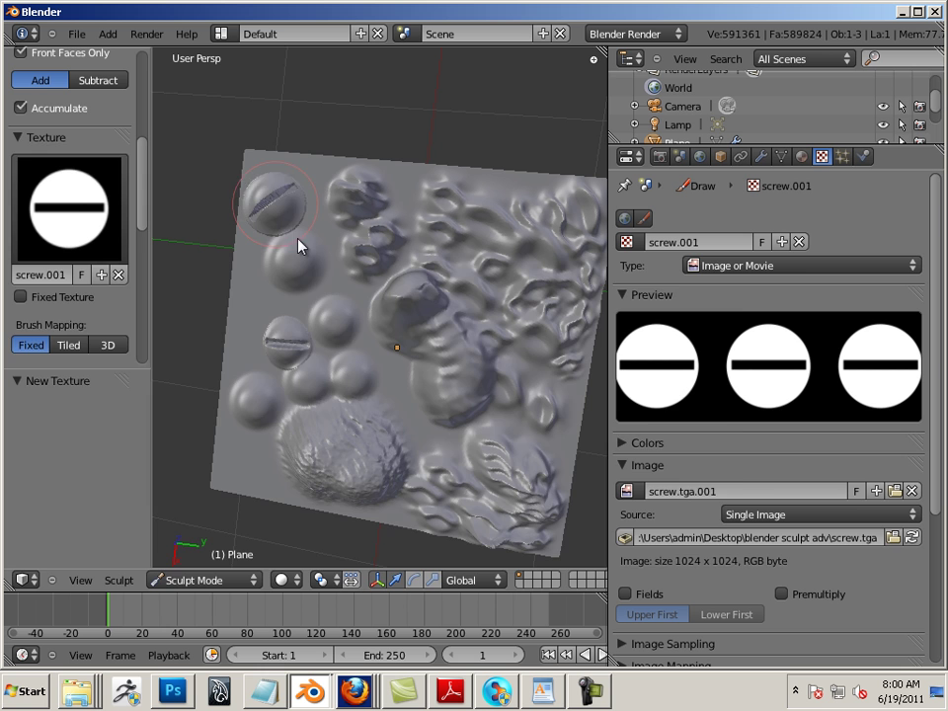
{"action": "left_click_drag", "start_coordinate": [263, 202], "coordinate": [281, 243]}
{"action": "left_click", "coordinate": [87, 221]}
{"action": "left_click", "coordinate": [317, 309]}
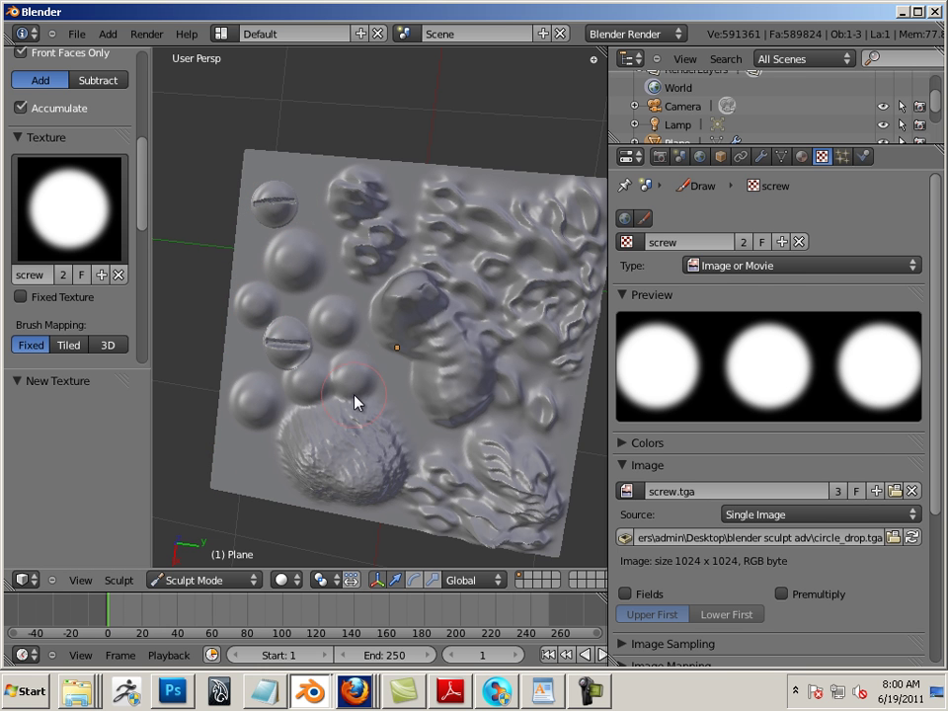
{"action": "left_click", "coordinate": [443, 444]}
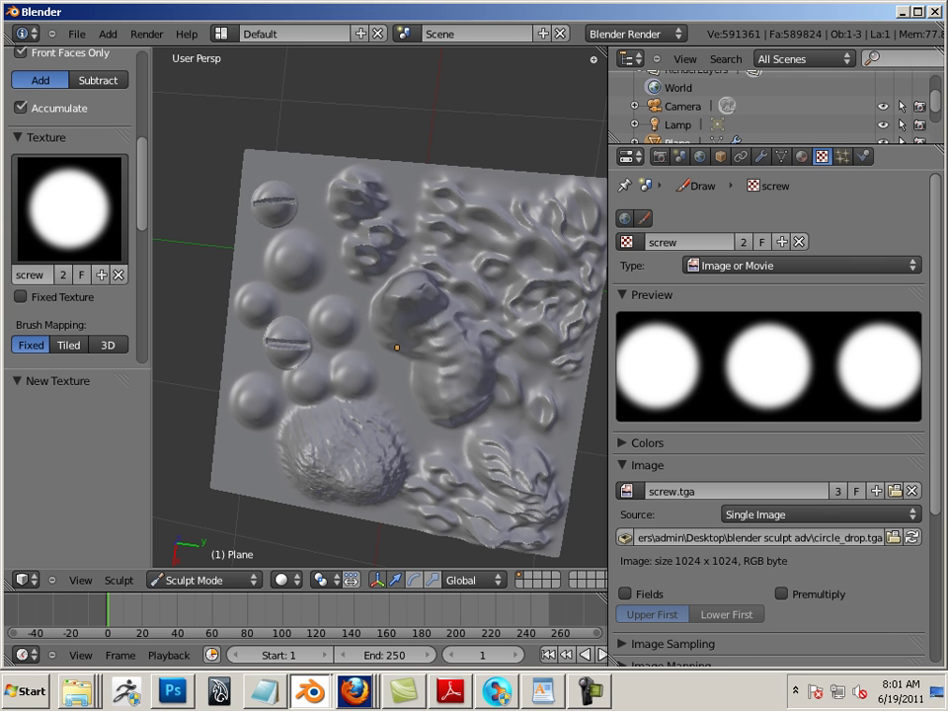